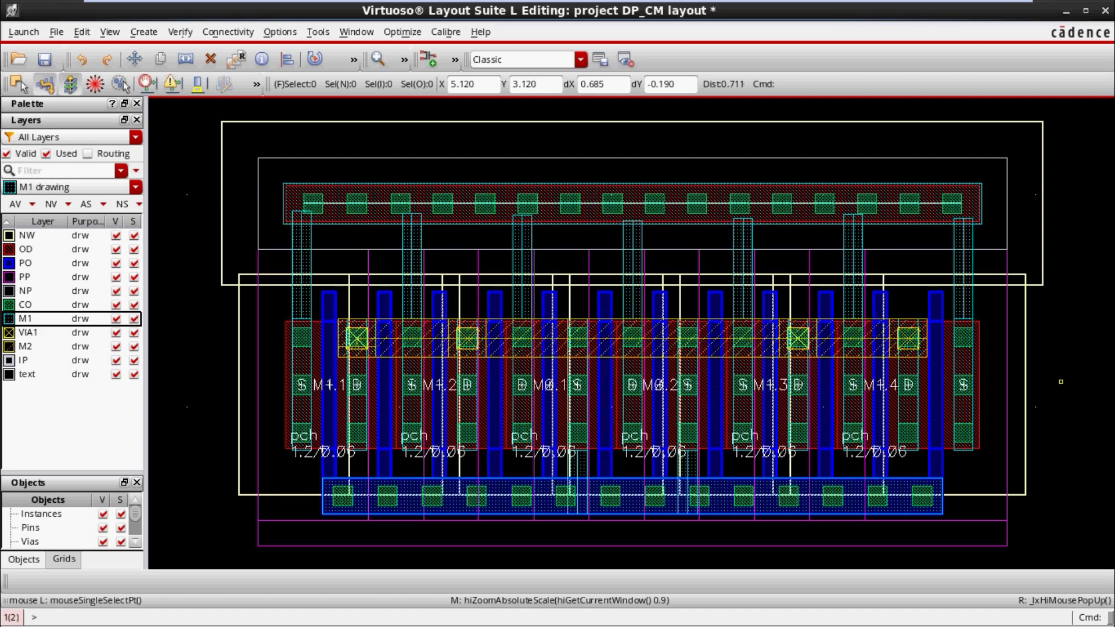
- Copy pch transistor M1.4 and place the copy just right of the six-device array
ctrl+scroll(1038, 391, down, 1)
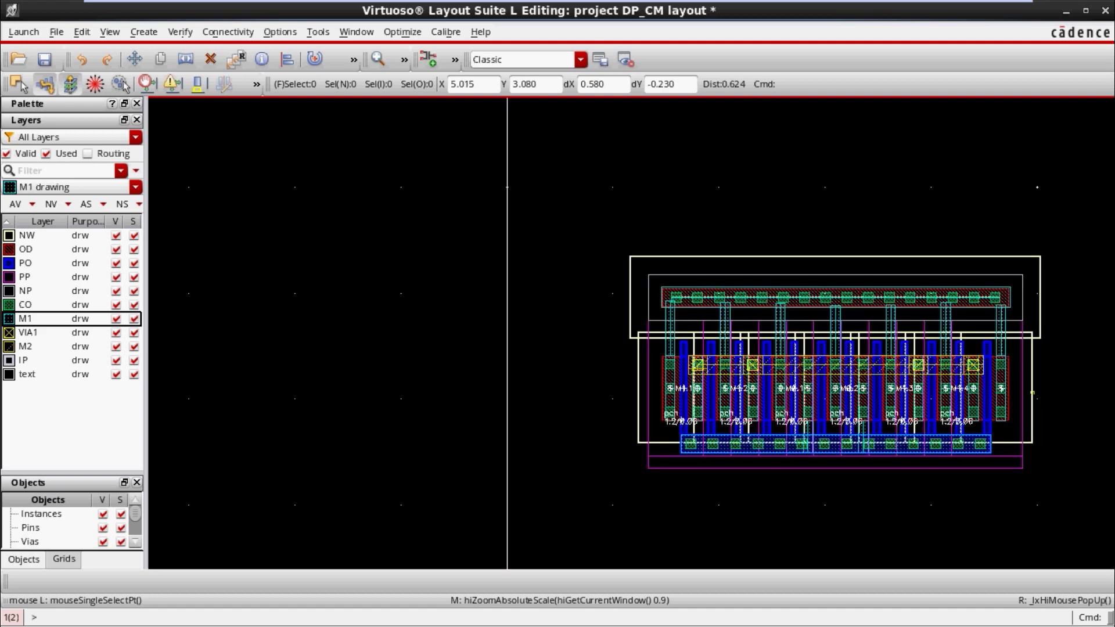
click(1001, 397)
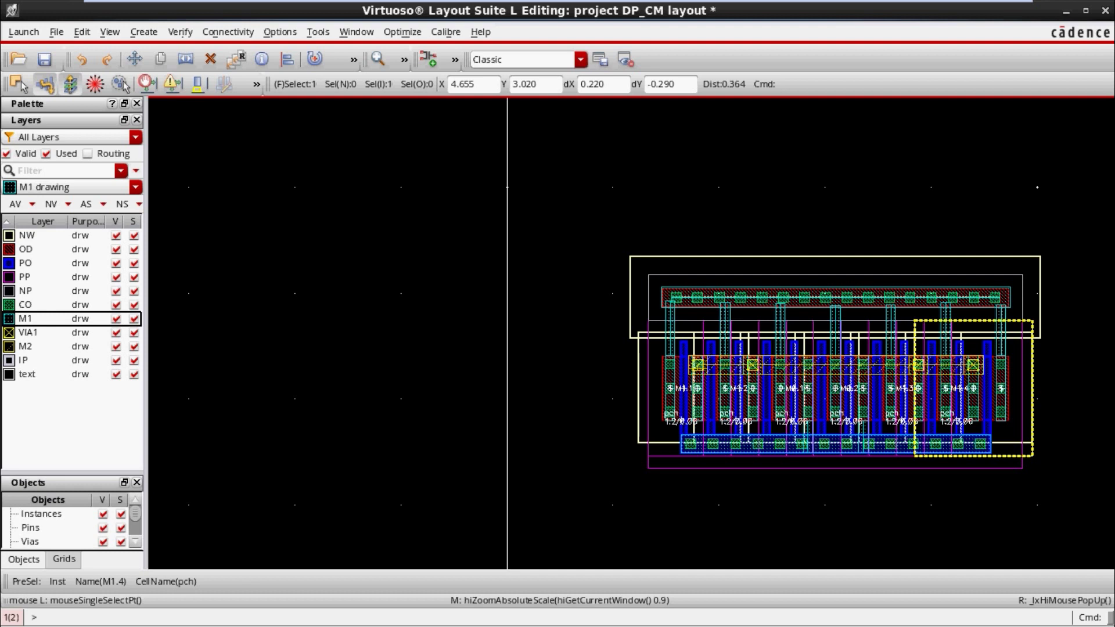
key(c)
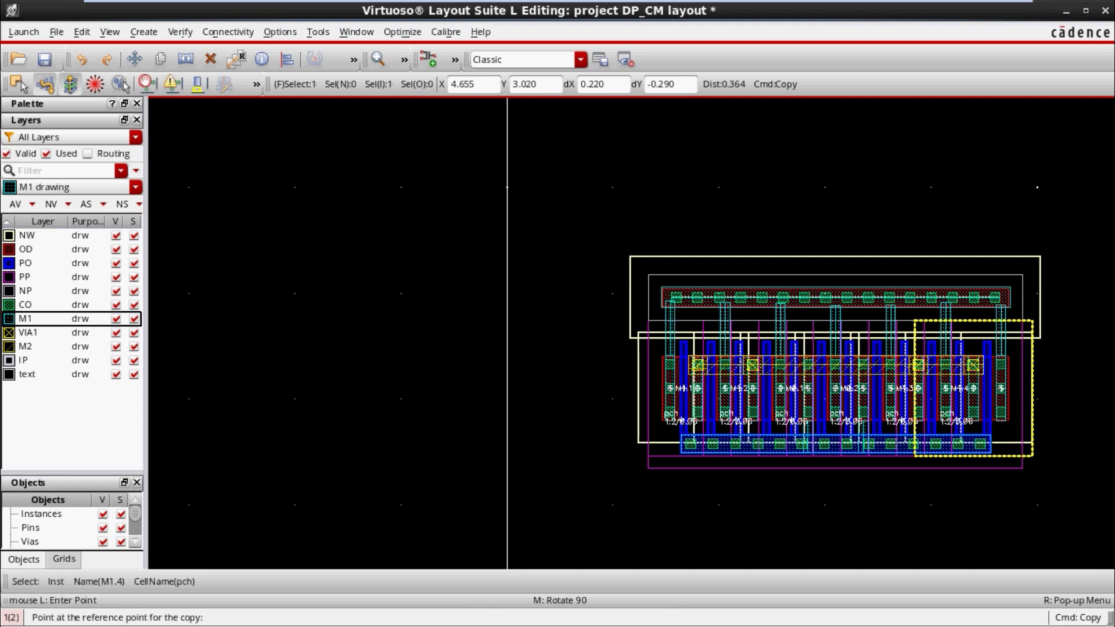
click(1000, 397)
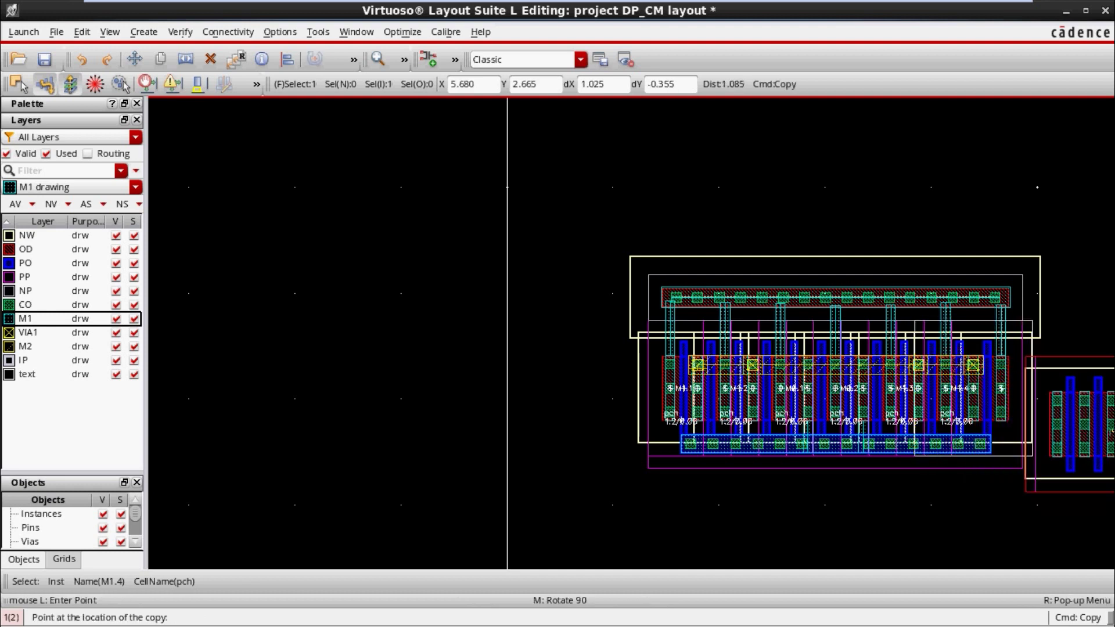
key(Right)
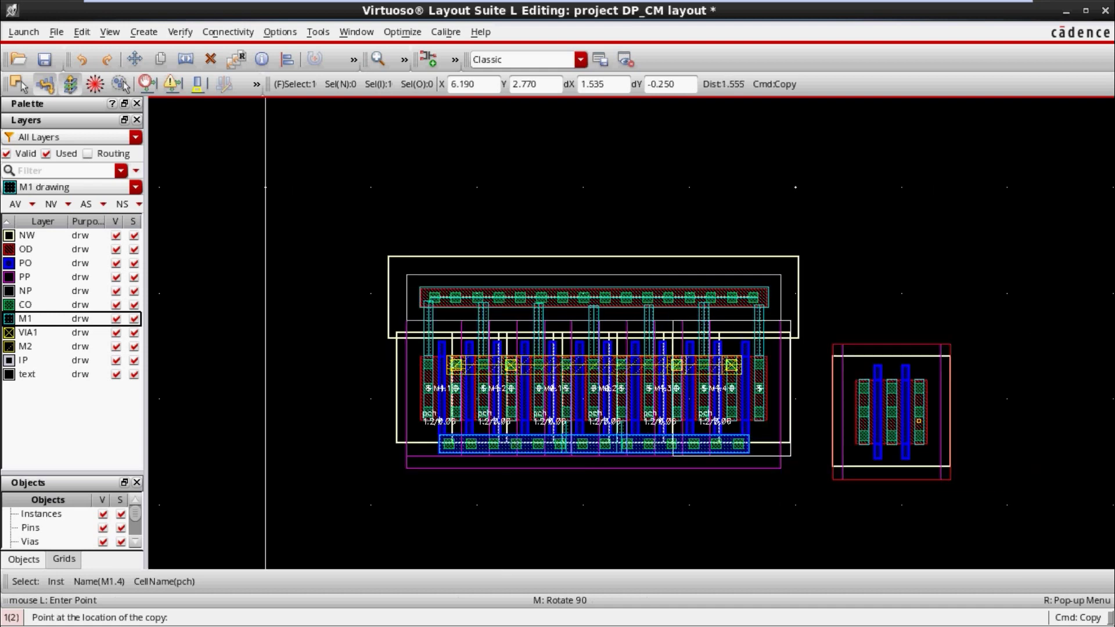
click(915, 411)
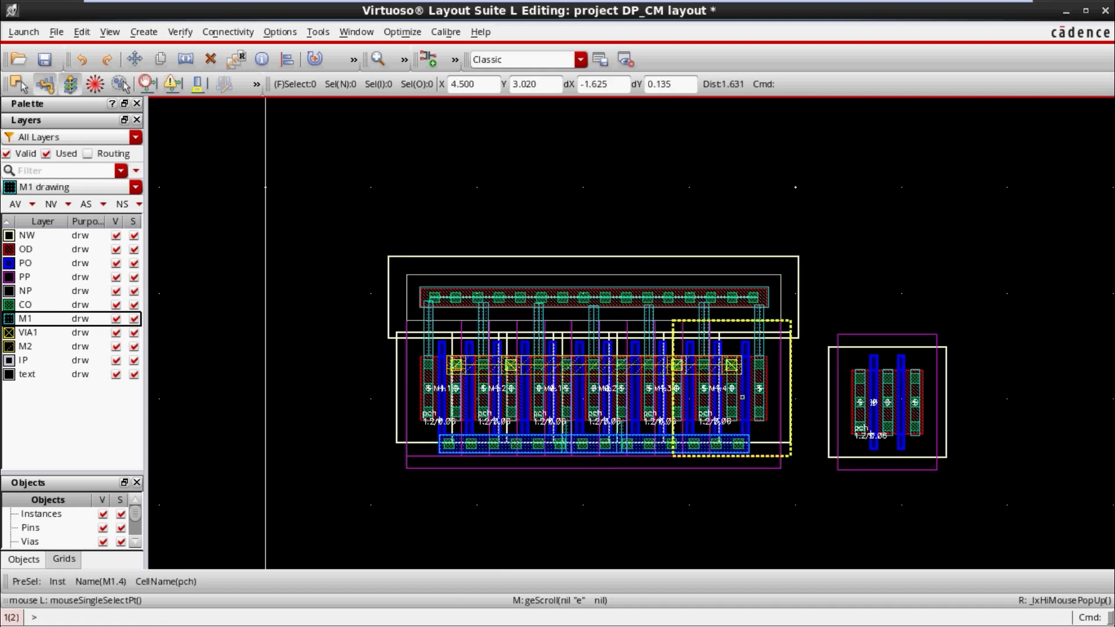
scroll(745, 396, up, 1)
scroll(742, 397, down, 1)
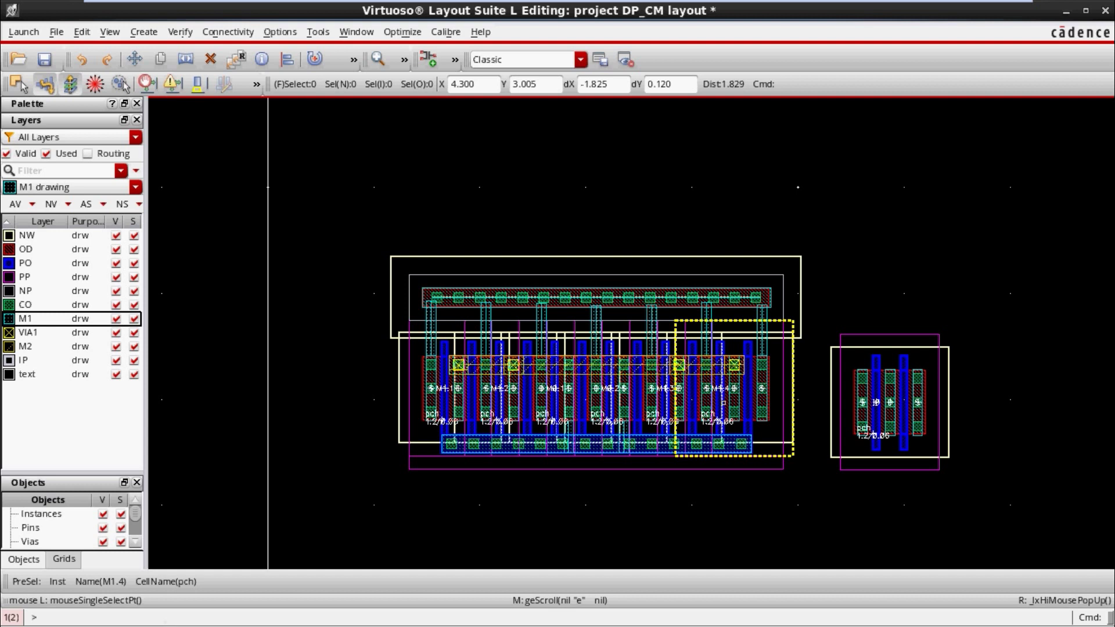
- Move the copied transistor I0 so it abuts M1.4 at the array's right end
click(911, 401)
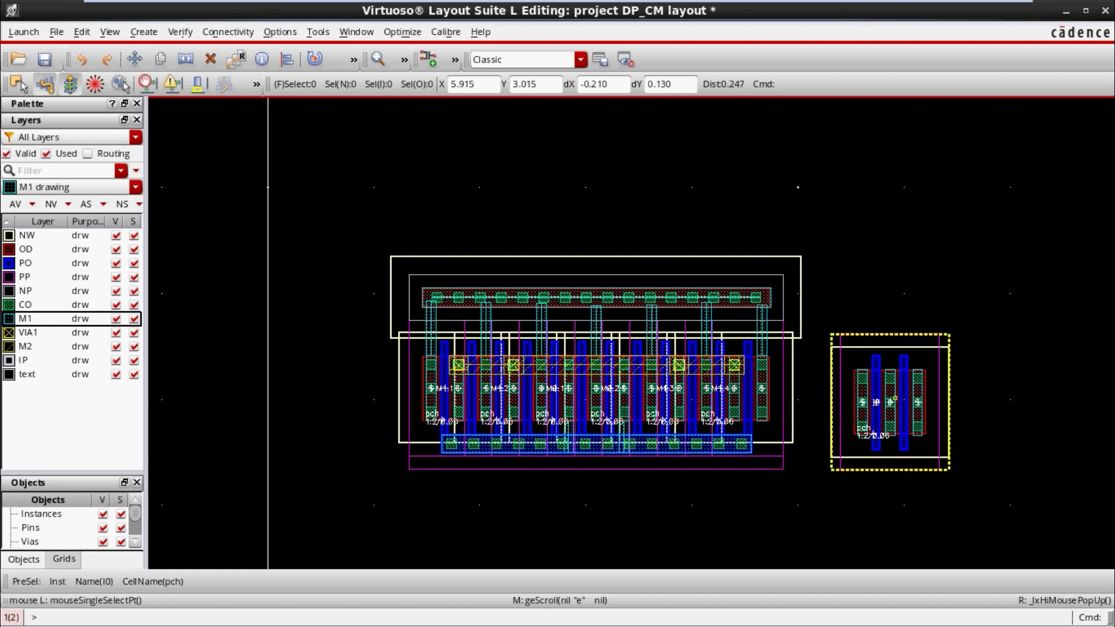
key(m)
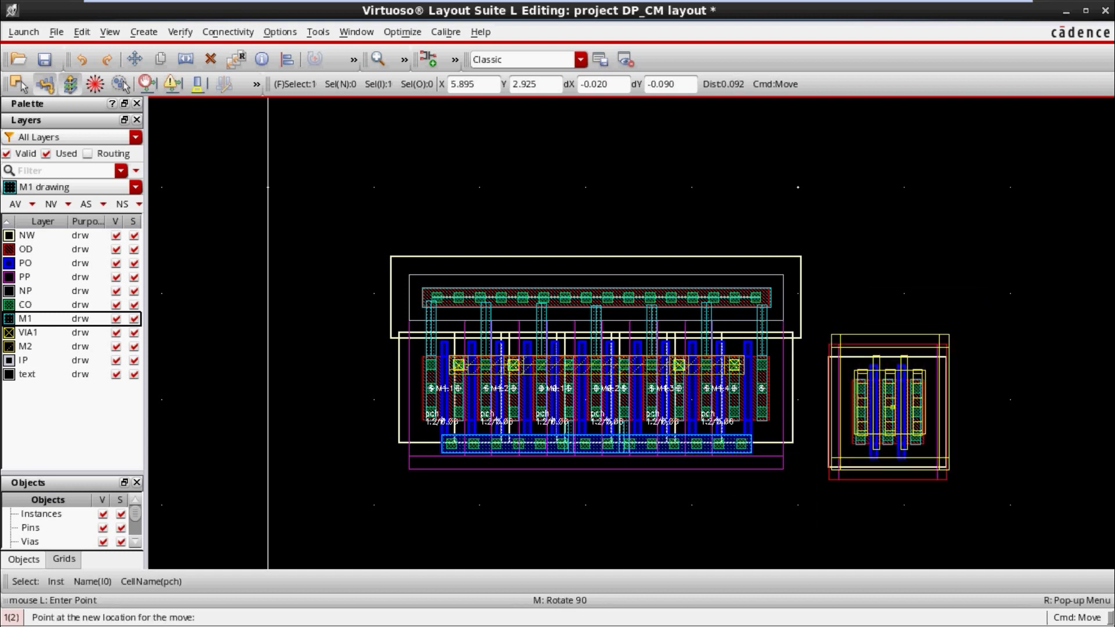
click(863, 404)
click(1037, 392)
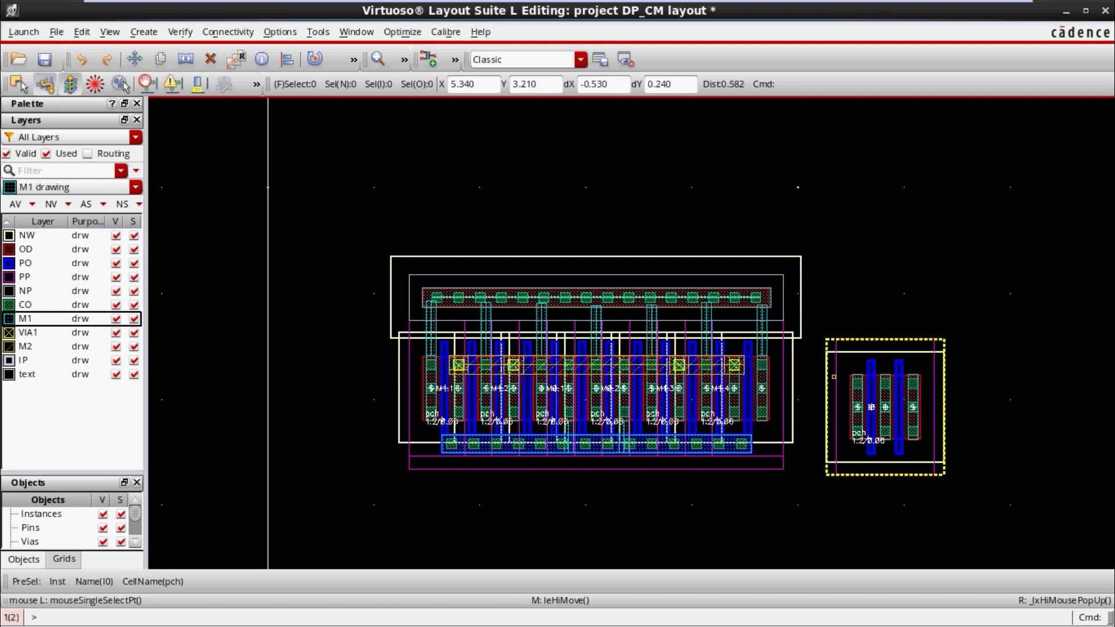
ctrl+scroll(844, 377, up, 1)
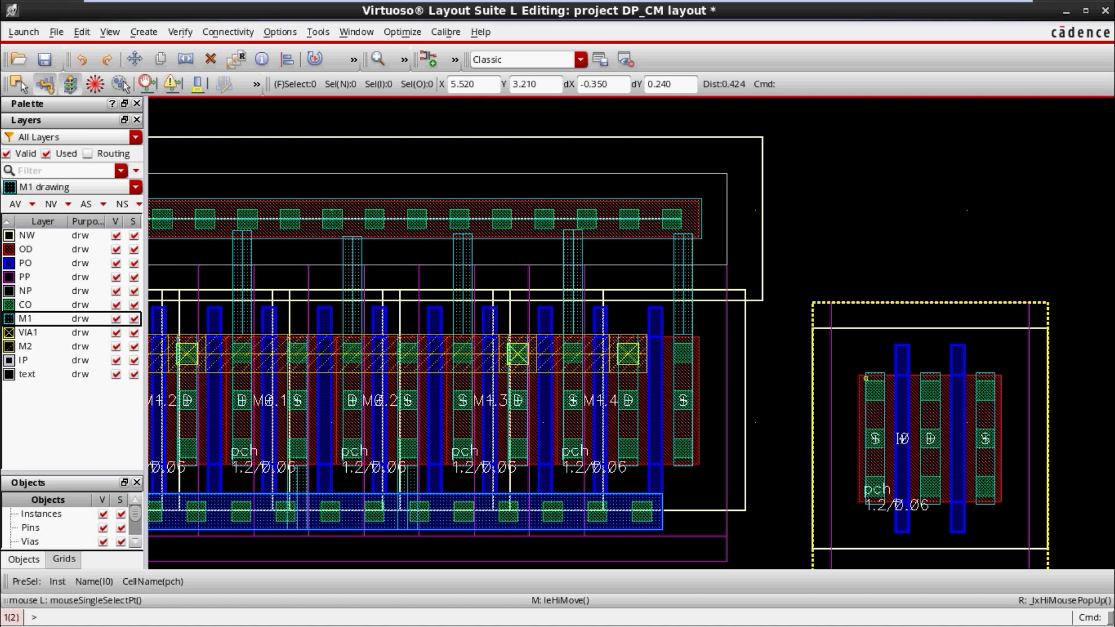
key(m)
click(844, 377)
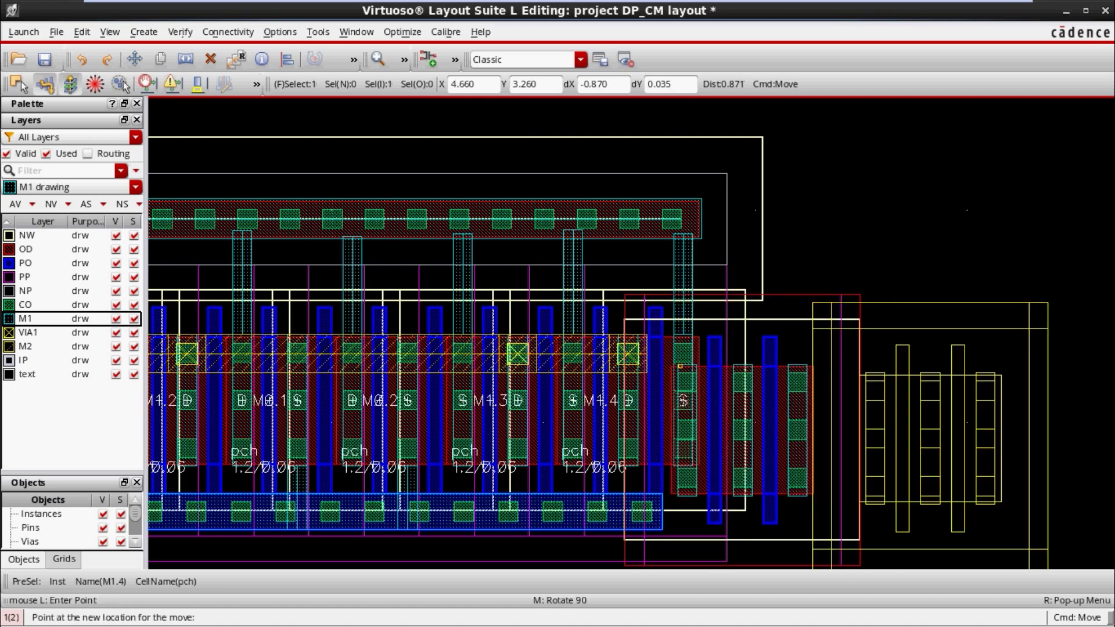
ctrl+scroll(677, 340, up, 2)
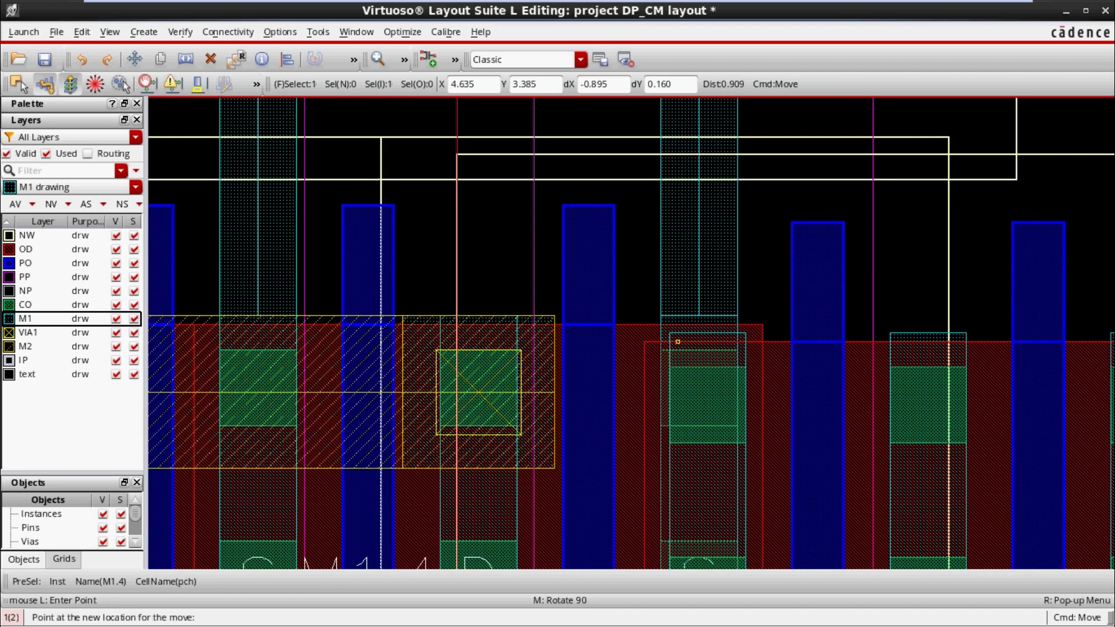
click(669, 324)
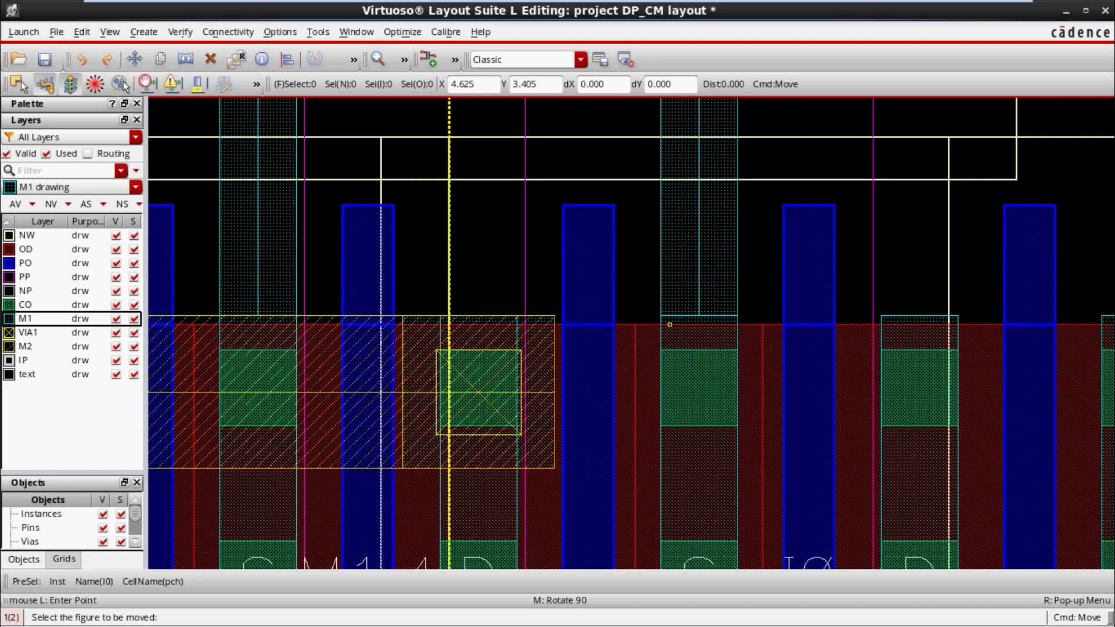
ctrl+scroll(669, 324, down, 3)
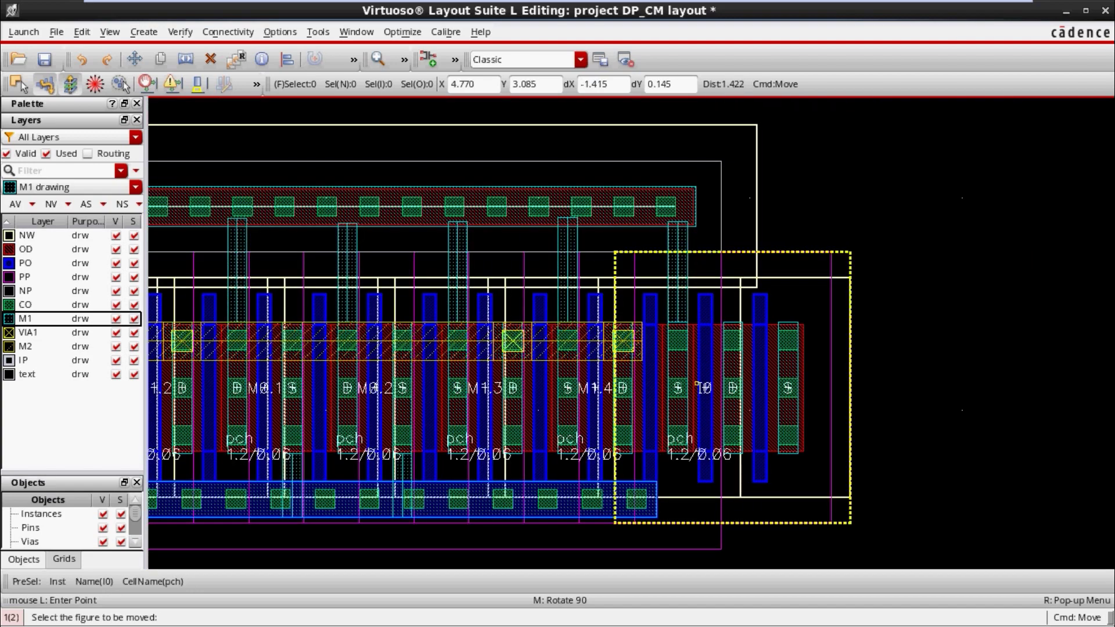
ctrl+scroll(680, 386, down, 1)
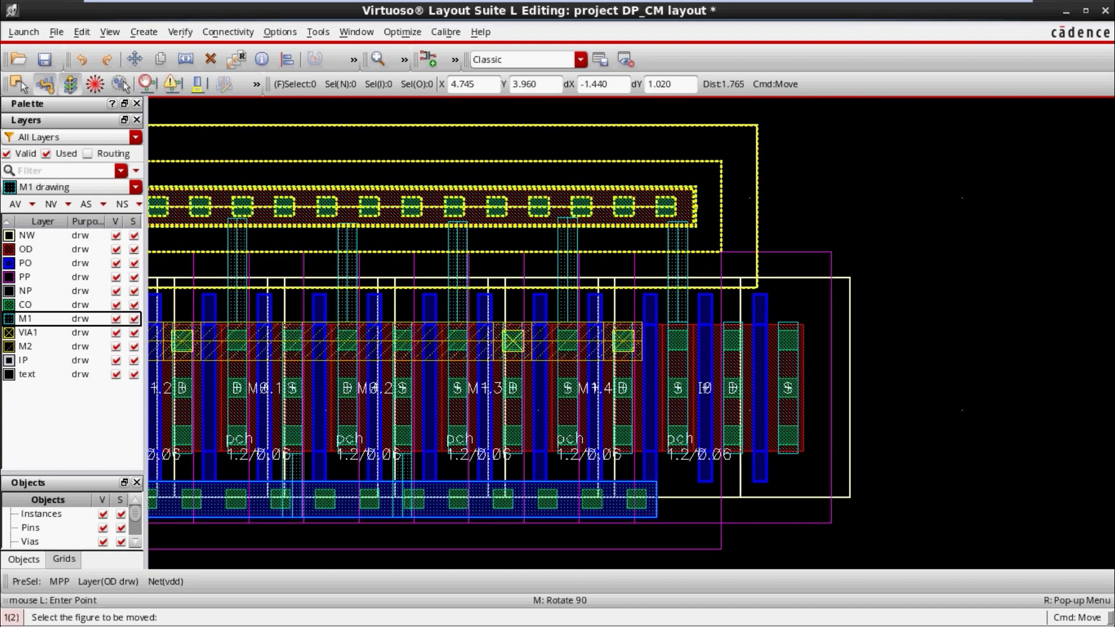
ctrl+scroll(680, 385, up, 1)
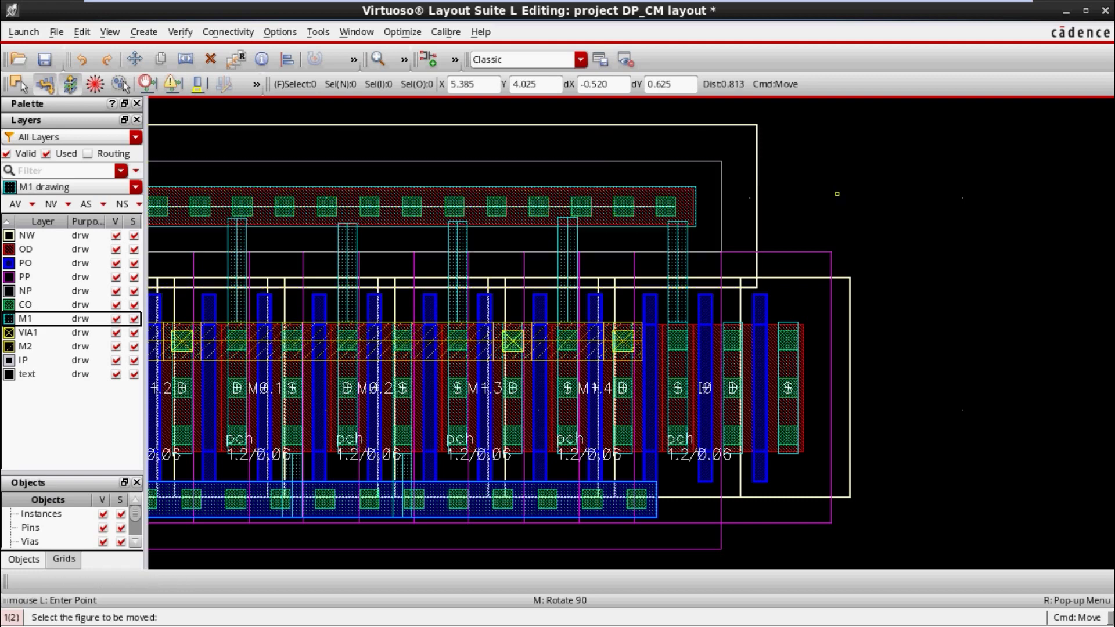
- Set up a new via using the M1_PO definition with 2 columns
key(o)
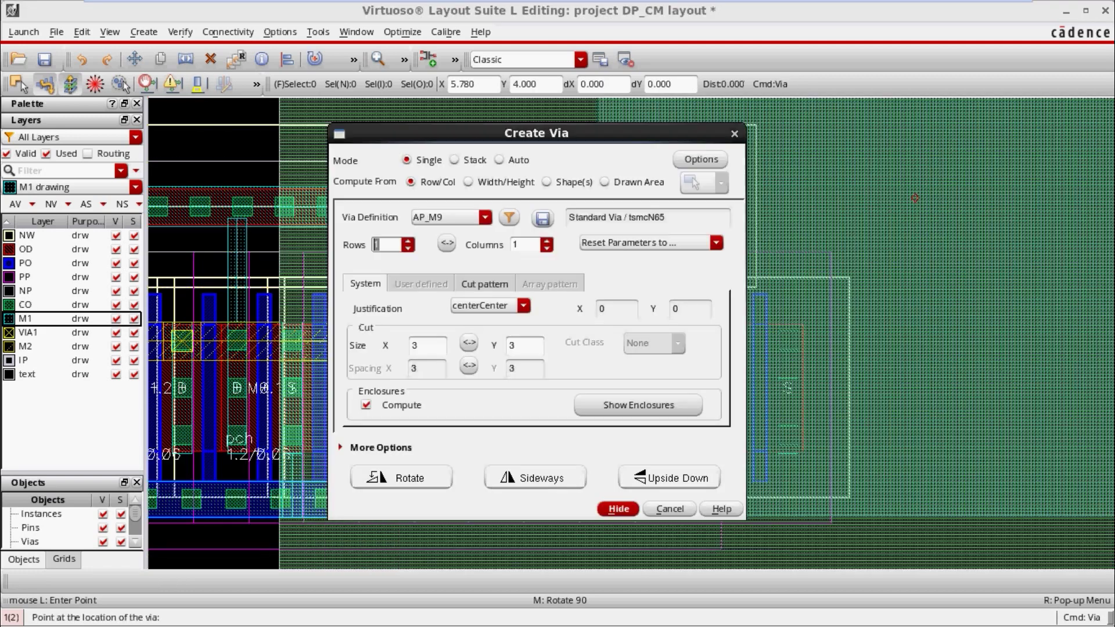
click(485, 218)
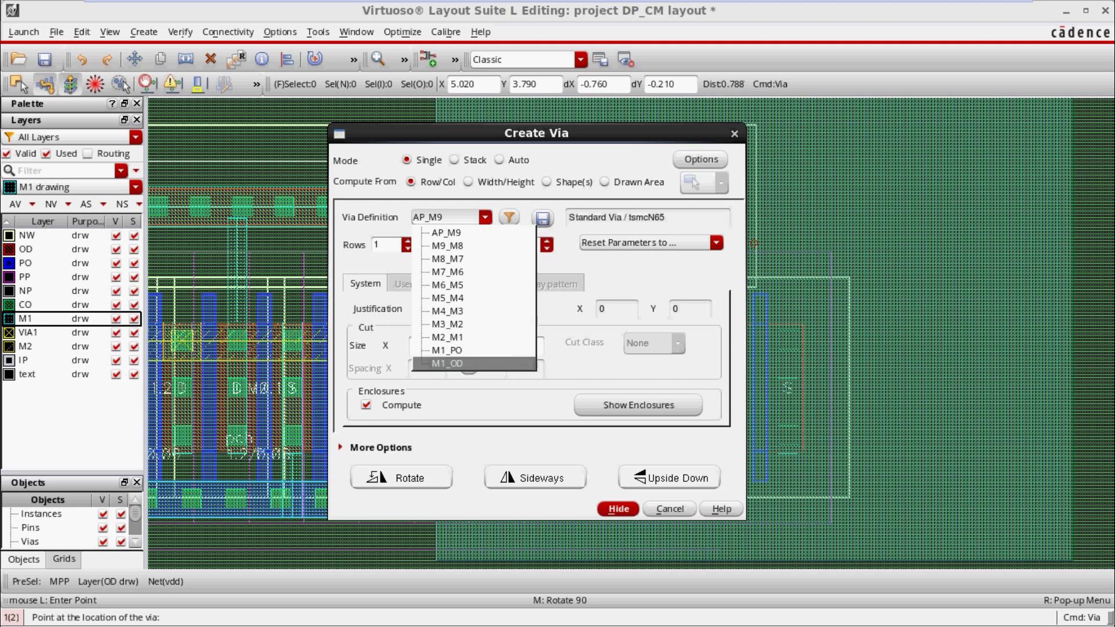
key(Return)
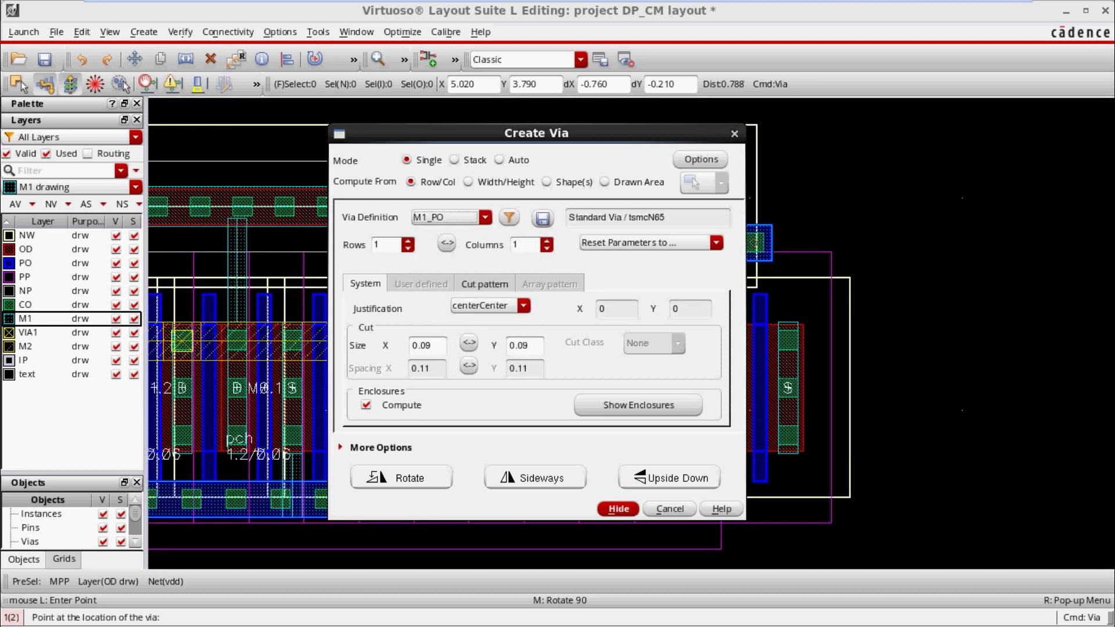
click(619, 508)
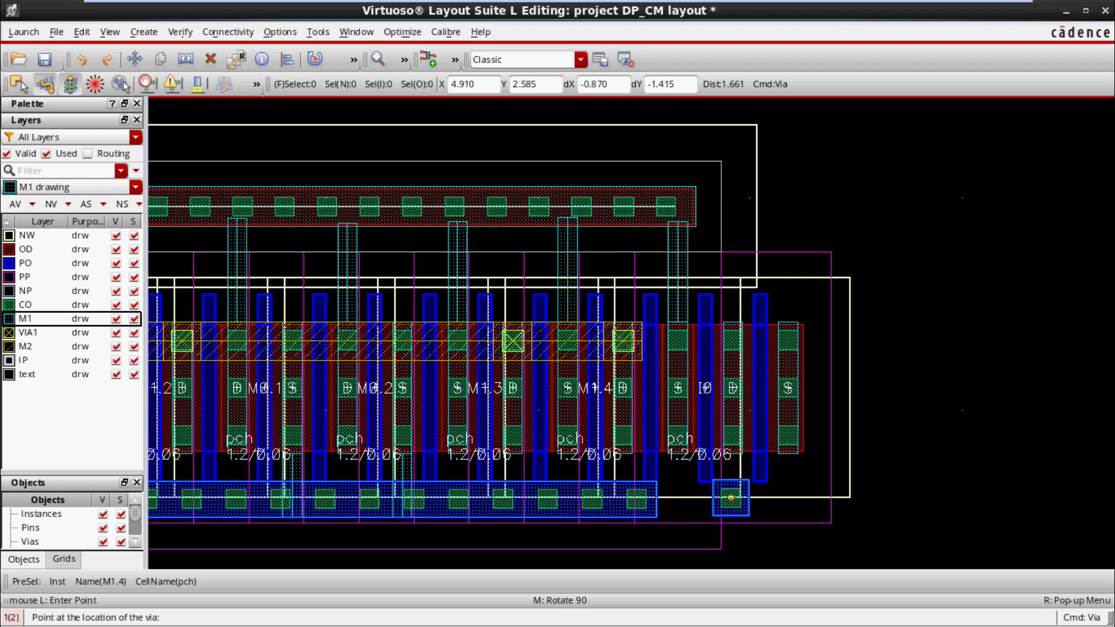
scroll(733, 295, up, 1)
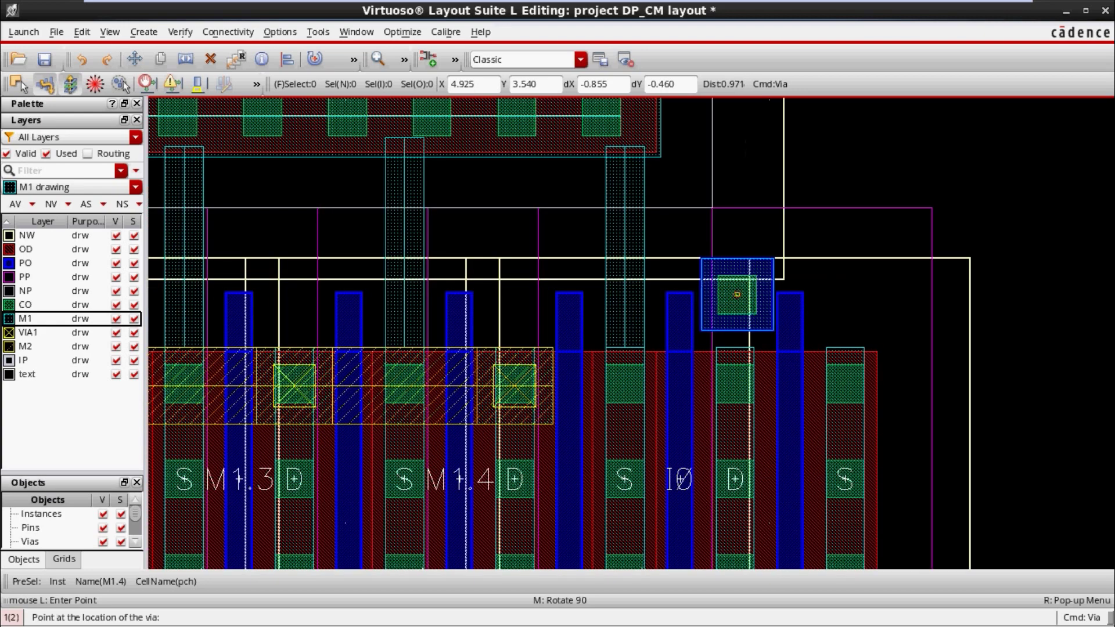
key(F3)
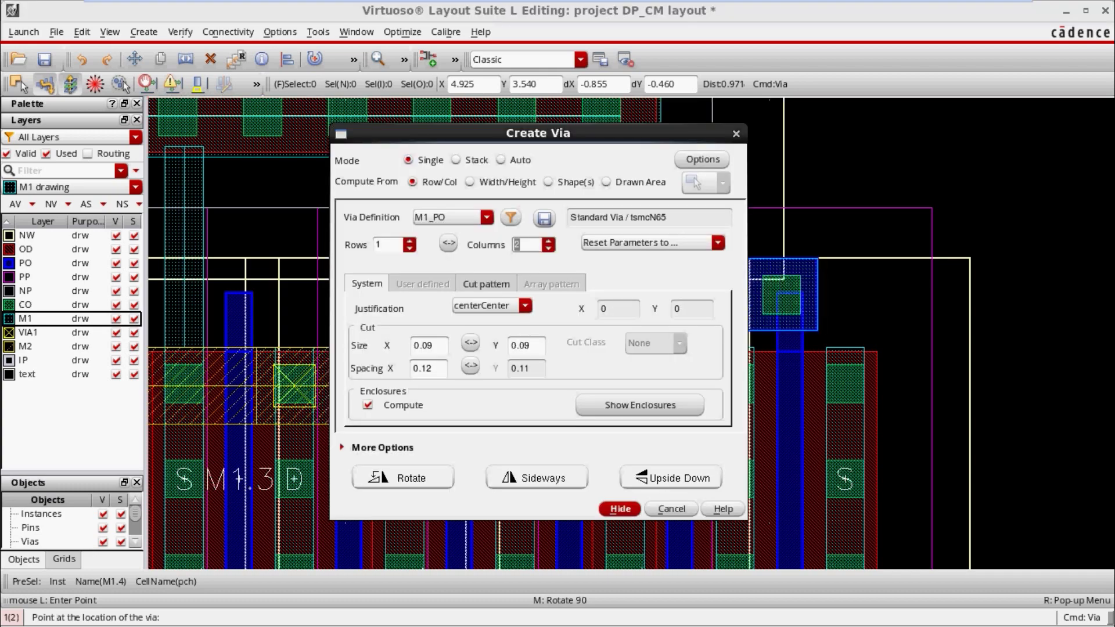
key(F3)
- Place the M1_PO via across the bottom ends of I0's two poly gates
scroll(858, 439, down, 2)
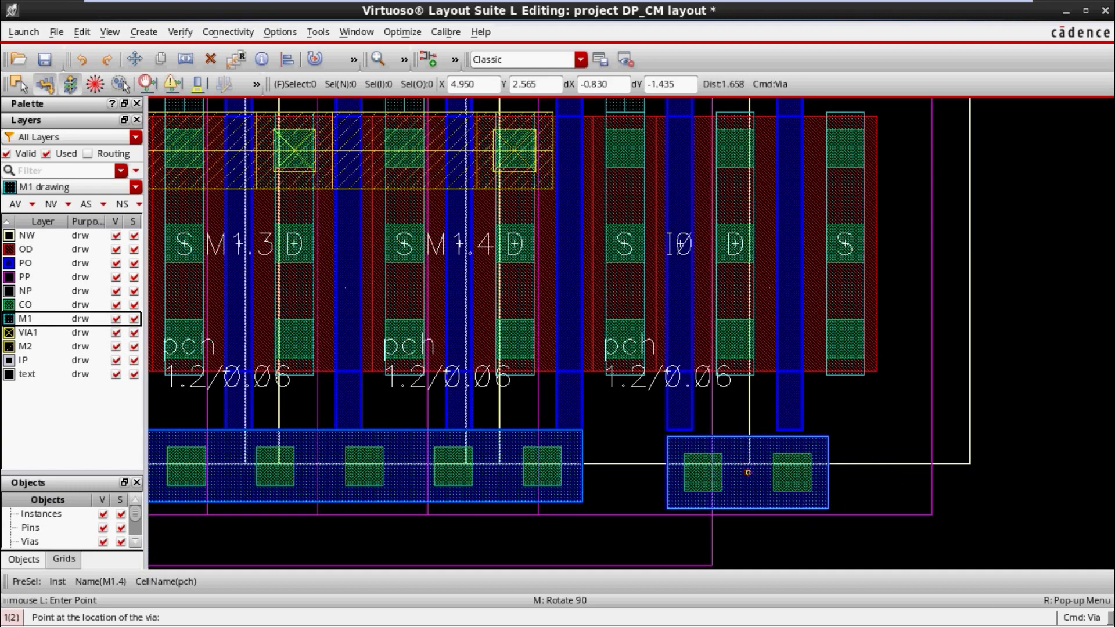
ctrl+scroll(747, 472, up, 2)
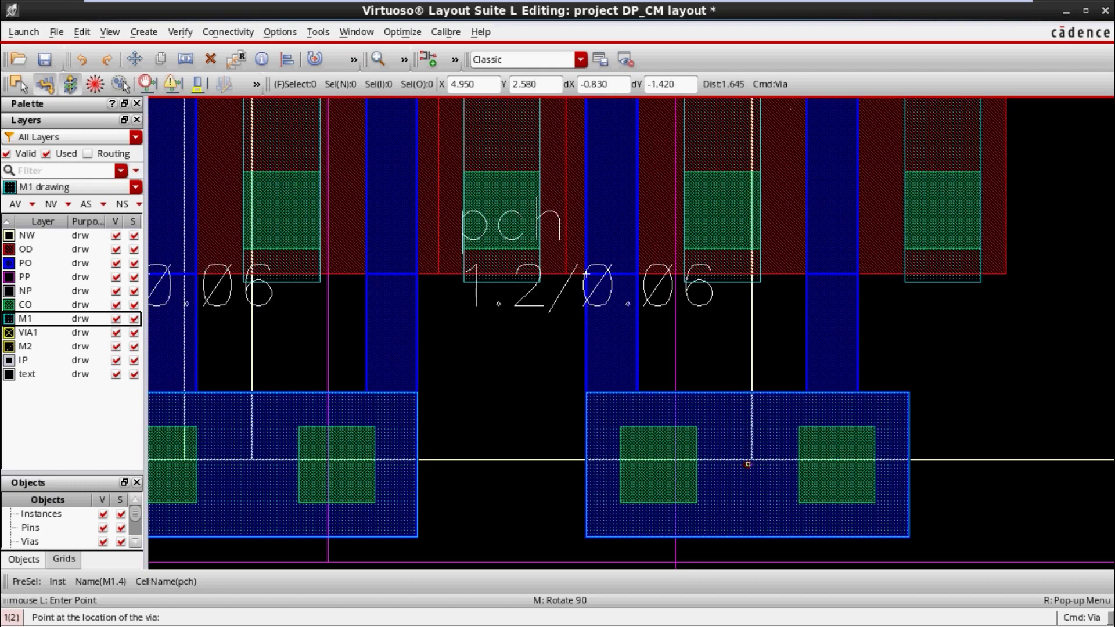
click(748, 464)
ctrl+scroll(748, 464, down, 2)
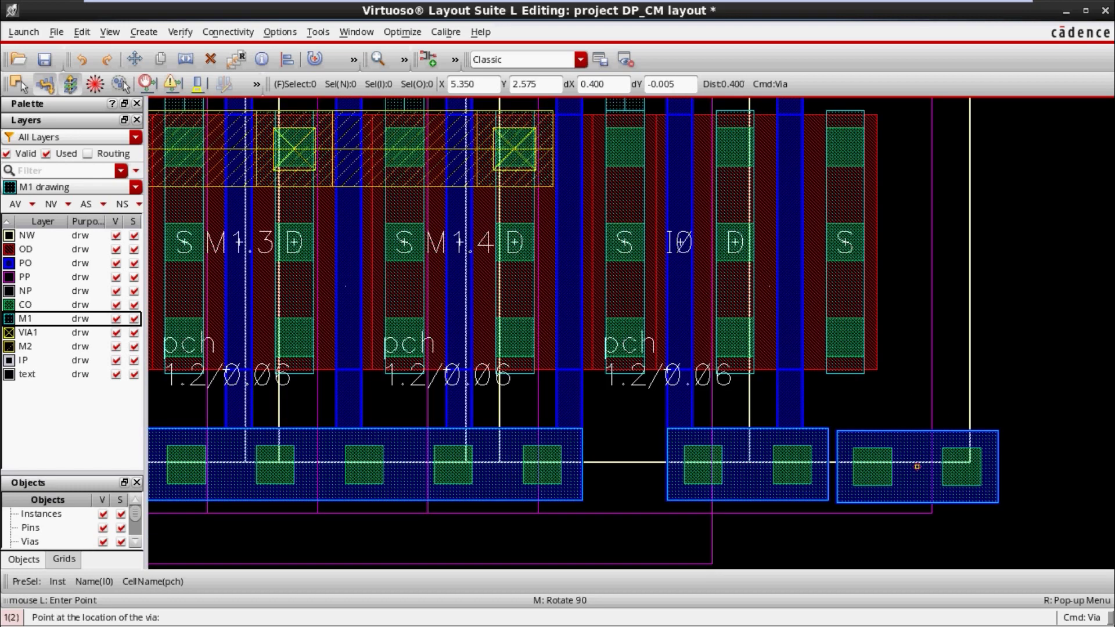
key(Escape)
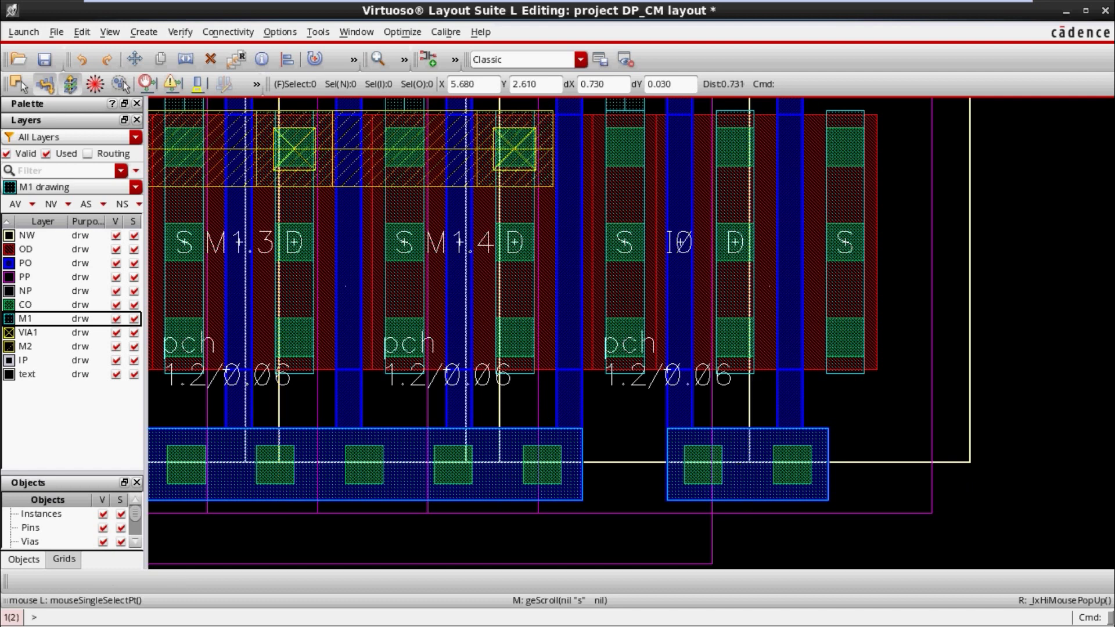
- Draw a wire from I0's source contact down to the bar beneath it
key(p)
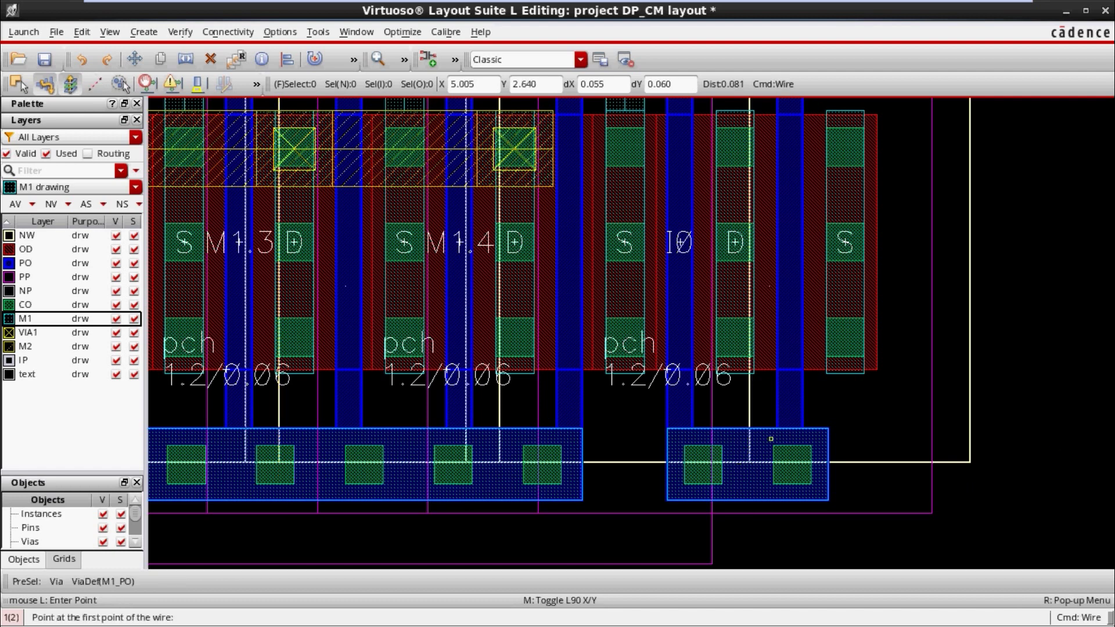
click(844, 375)
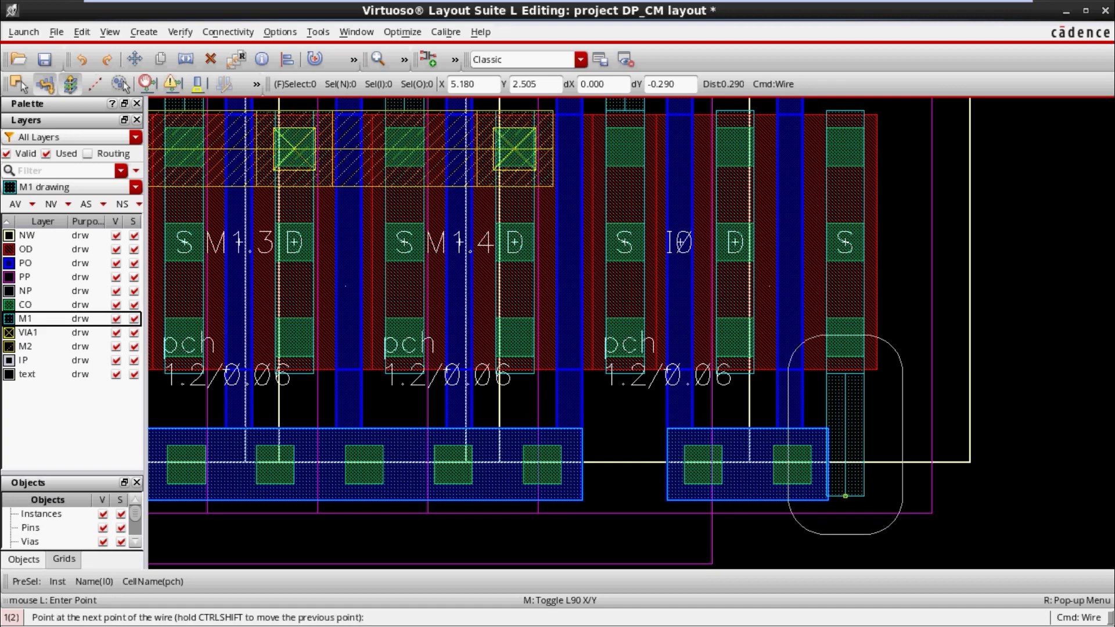
scroll(845, 495, up, 2)
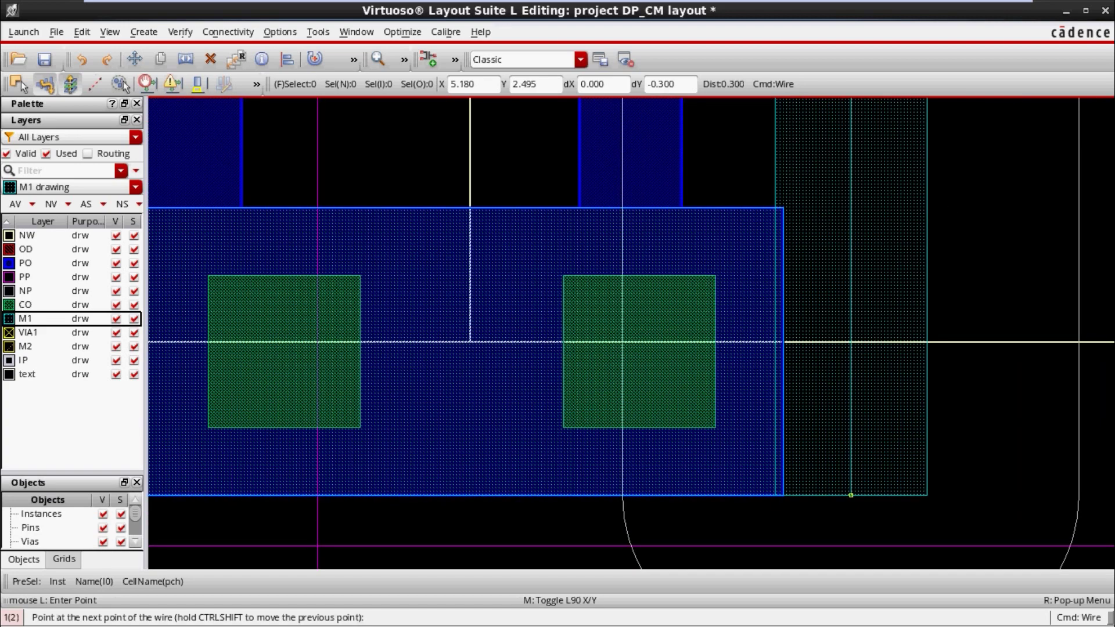
double_click(850, 495)
scroll(851, 496, down, 1)
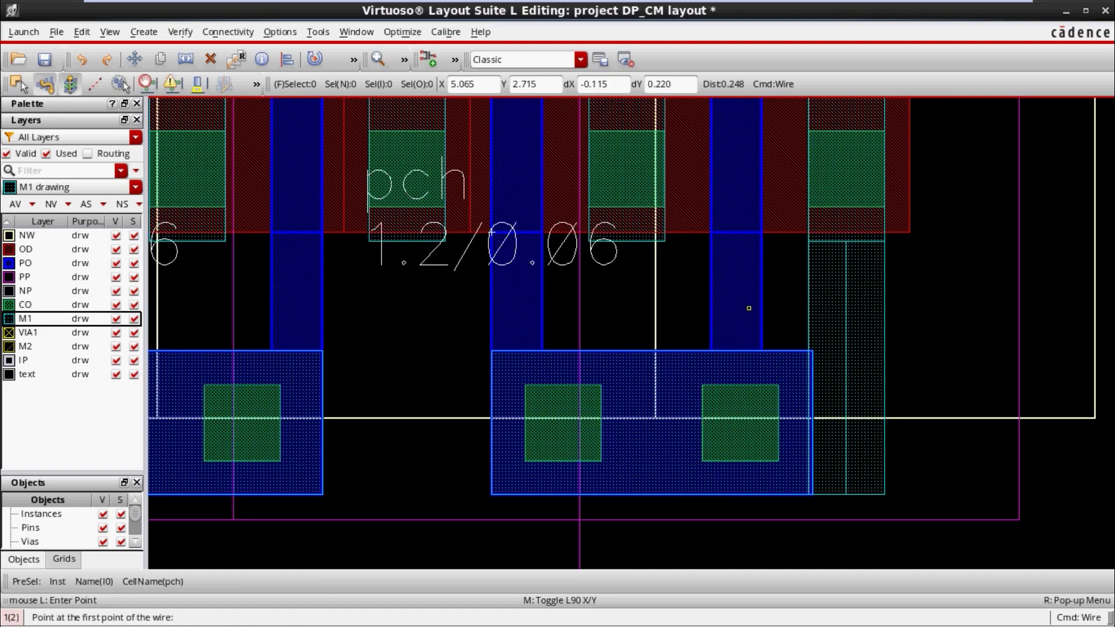
scroll(851, 185, down, 2)
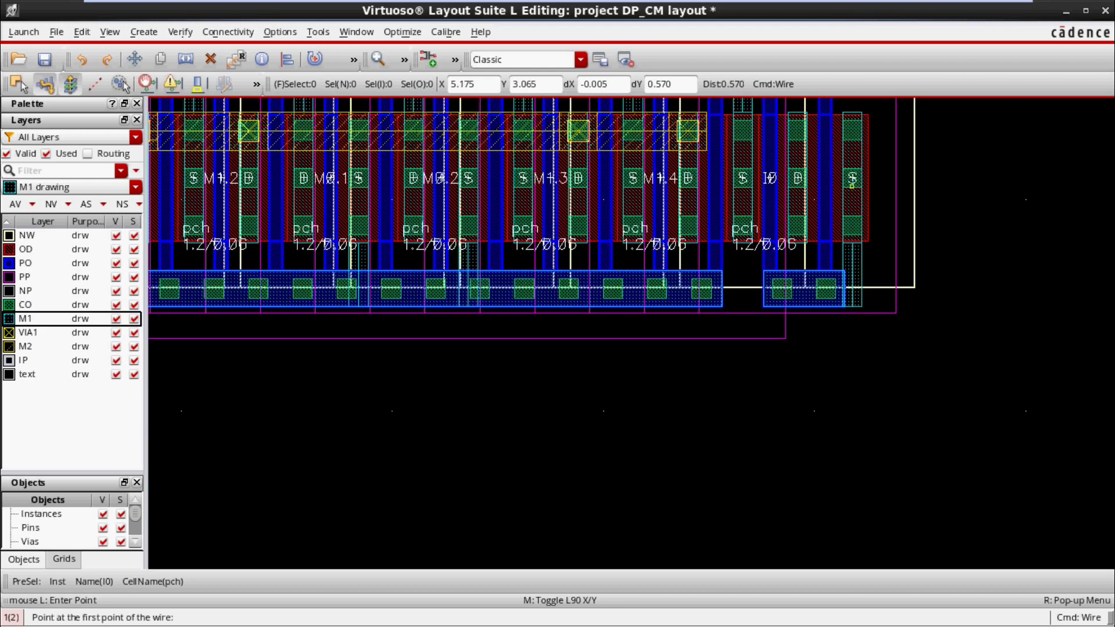
scroll(784, 242, up, 3)
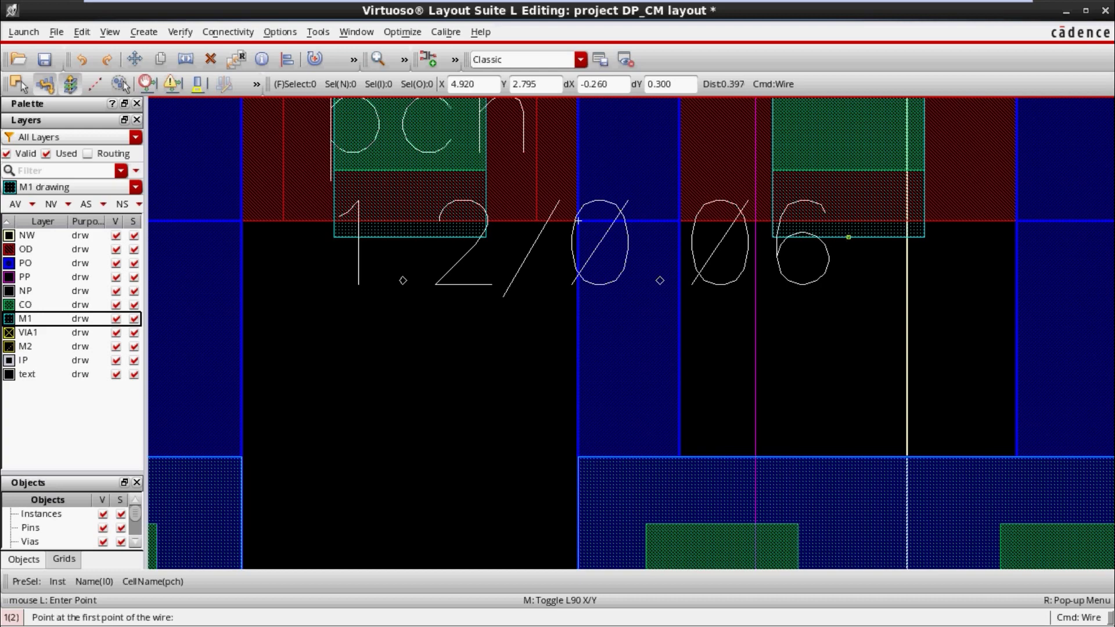
- Begin a second wire beside I0's label
click(848, 237)
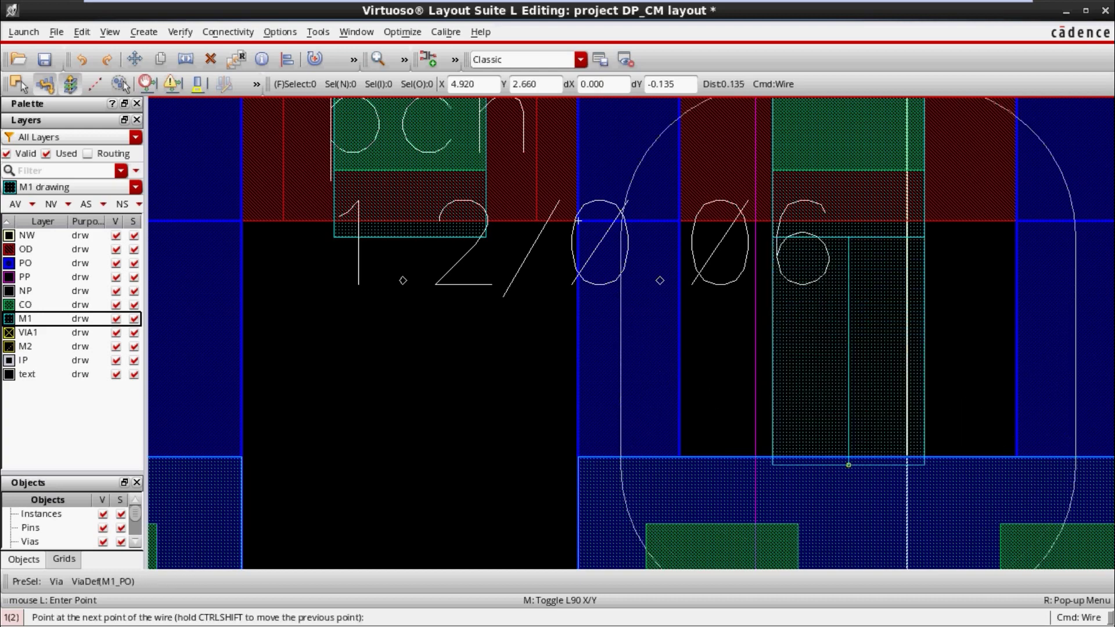
scroll(848, 457, down, 4)
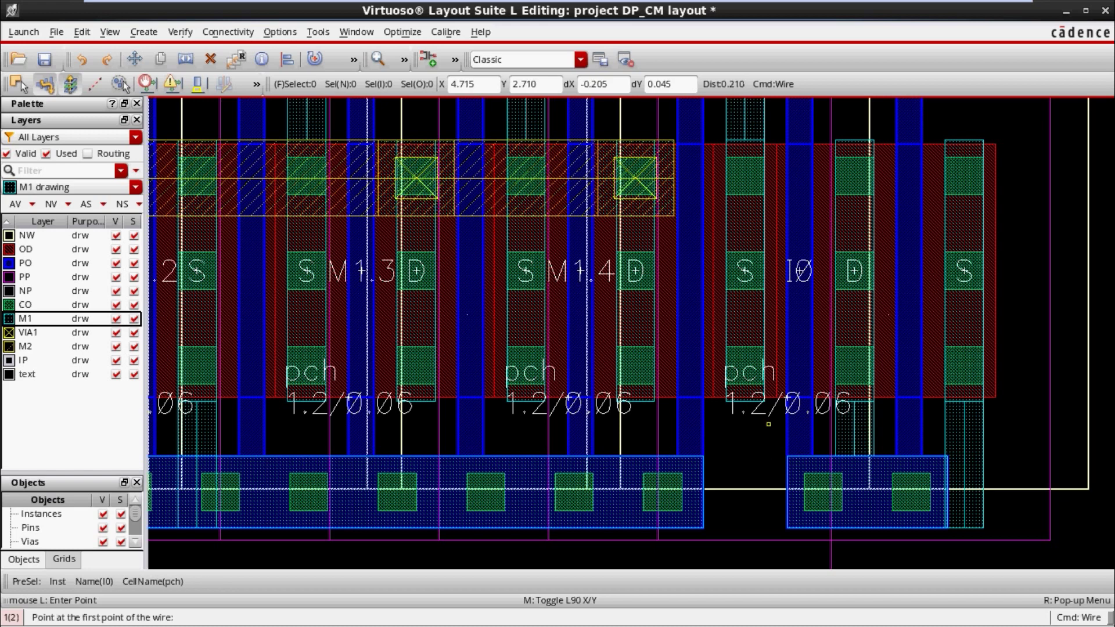
scroll(829, 383, up, 2)
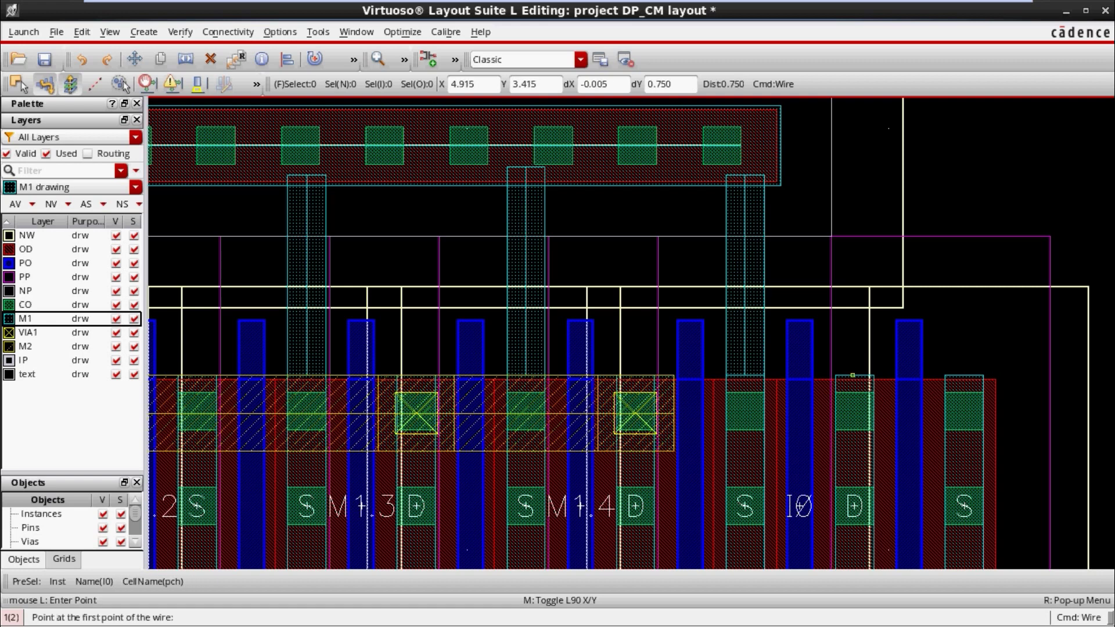
ctrl+scroll(852, 375, down, 2)
- Stretch the top vdd bar's right end past I0, then readjust its final position
key(Escape)
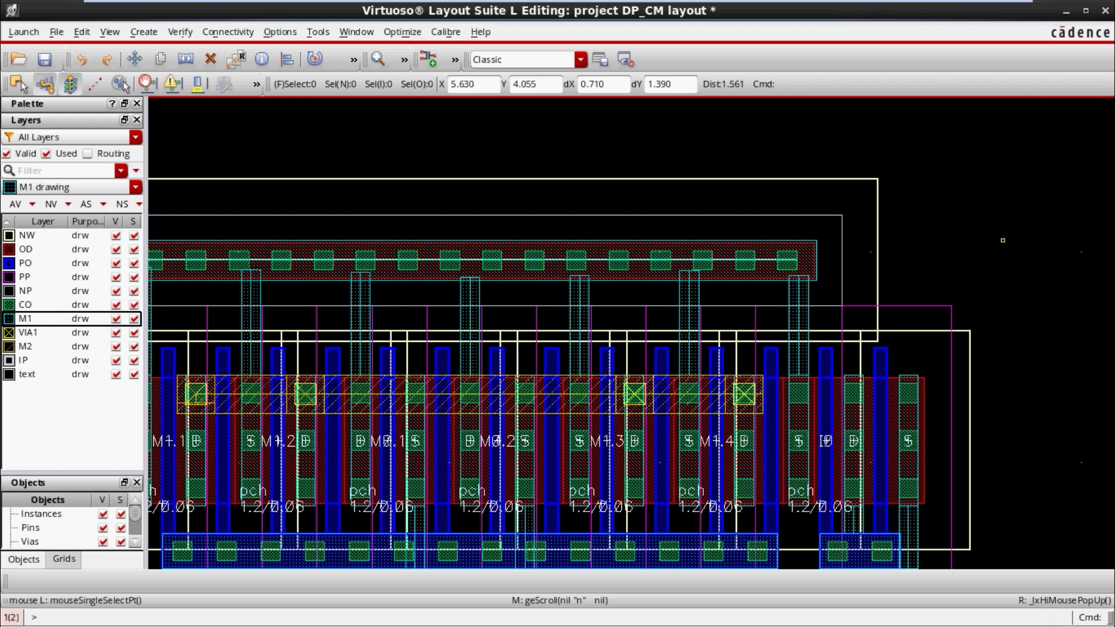
key(s)
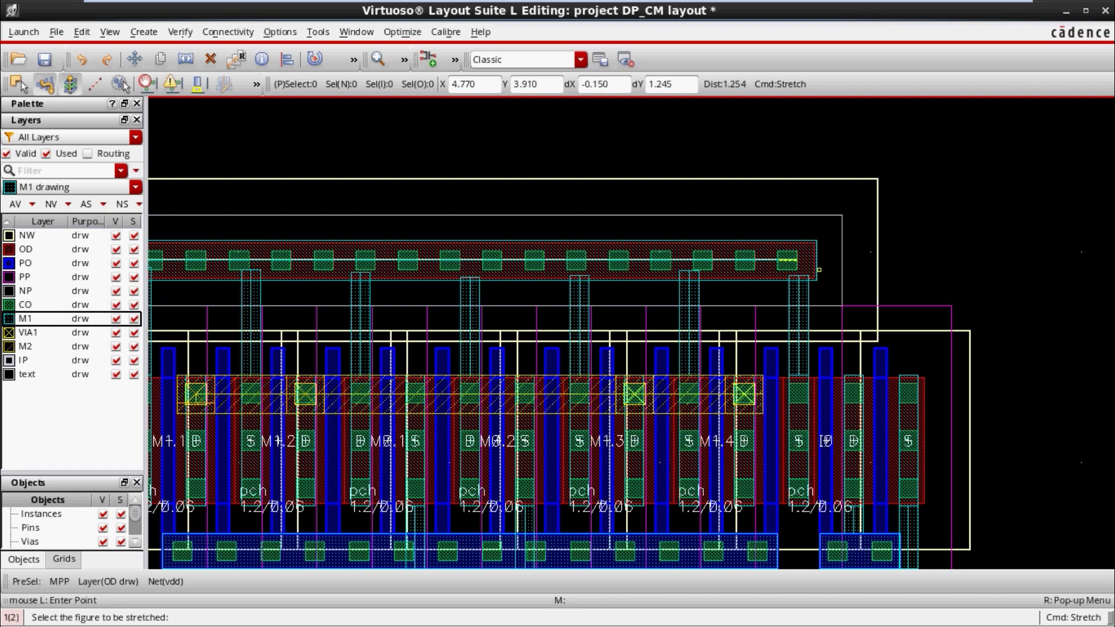
click(796, 265)
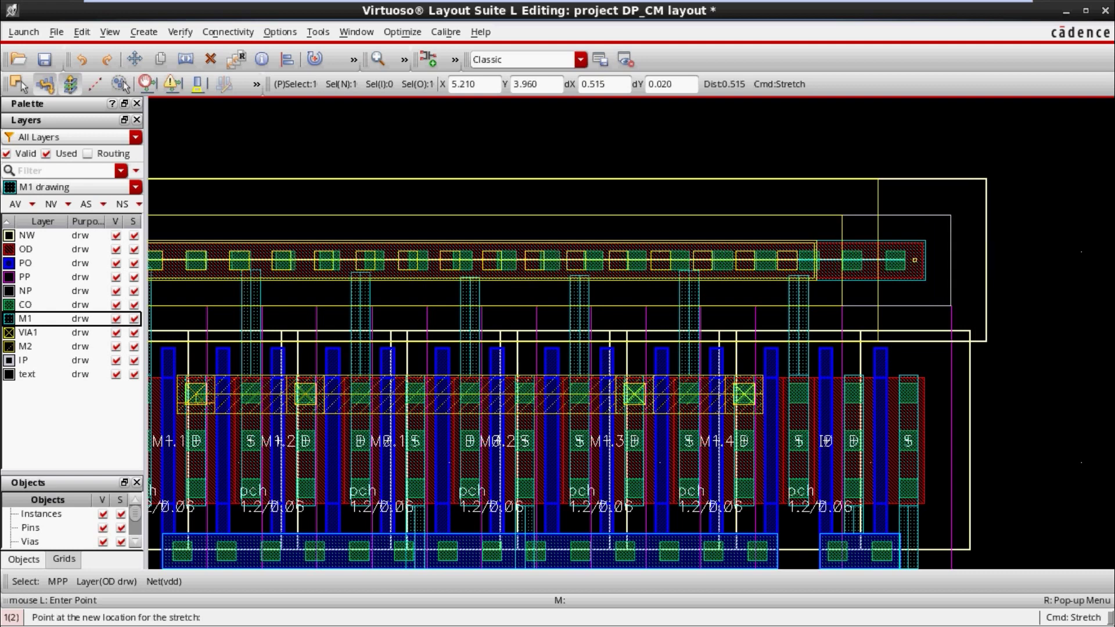
click(916, 260)
click(1051, 404)
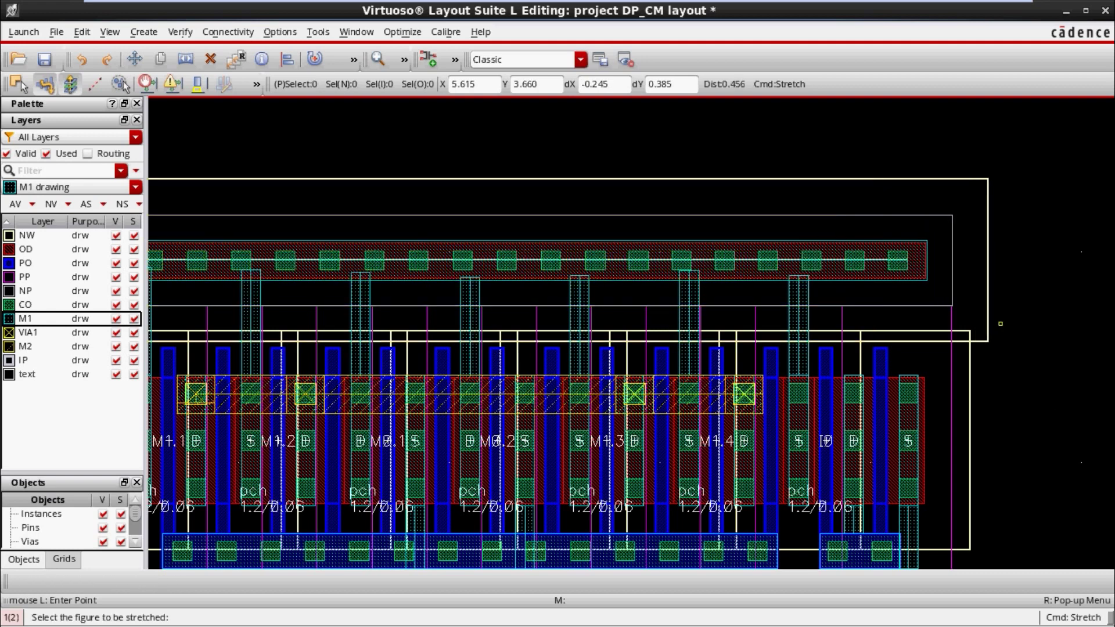
scroll(953, 316, up, 3)
ctrl+scroll(969, 257, down, 3)
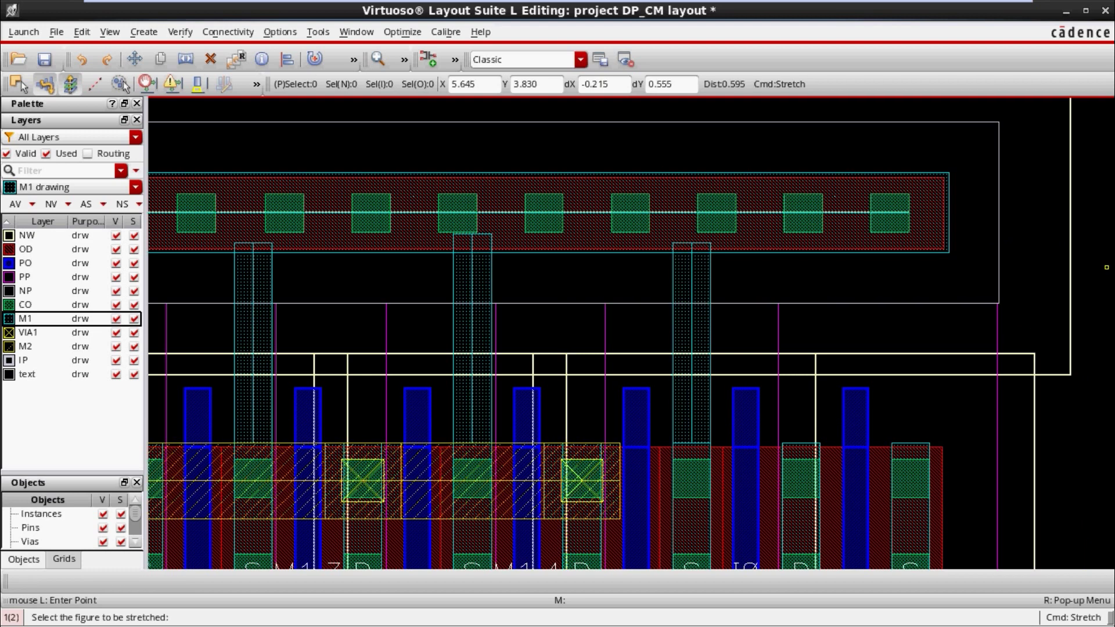
click(928, 218)
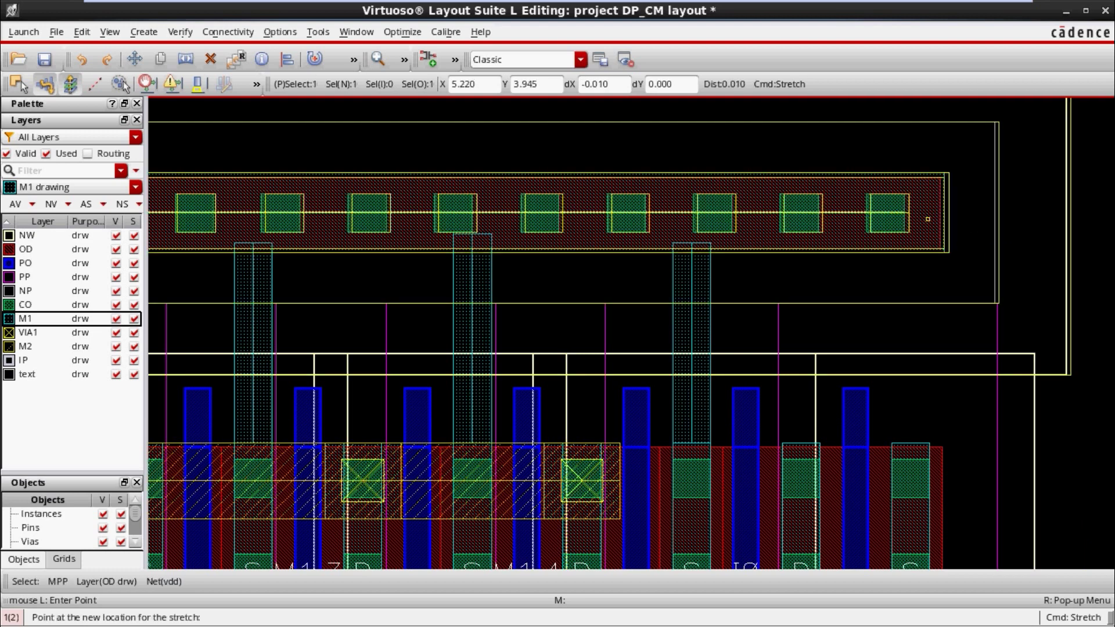
click(928, 219)
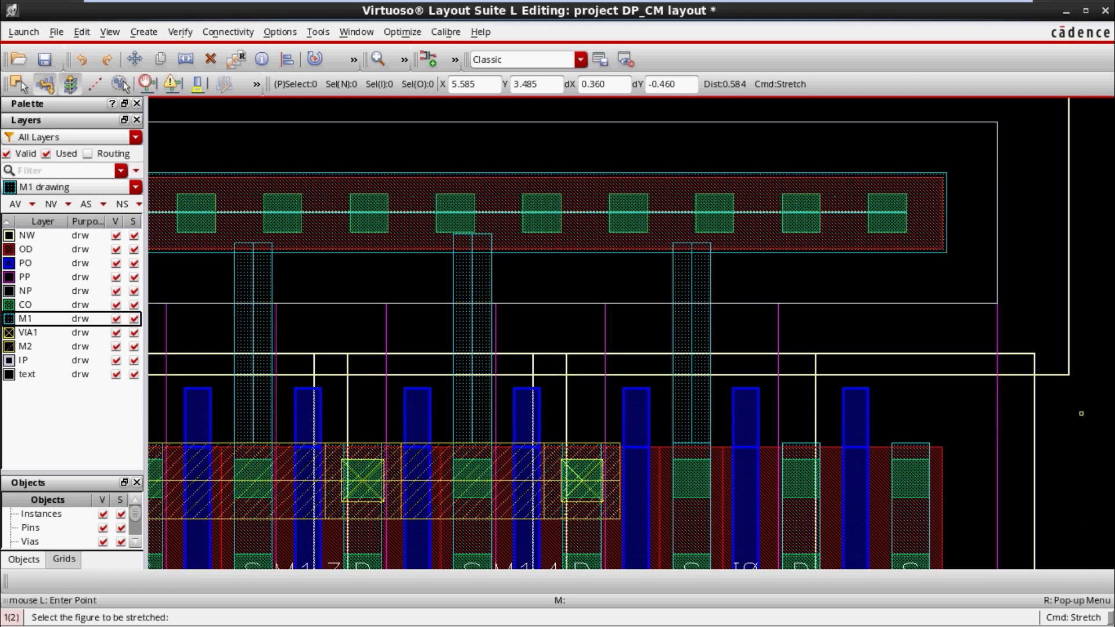
key(Escape)
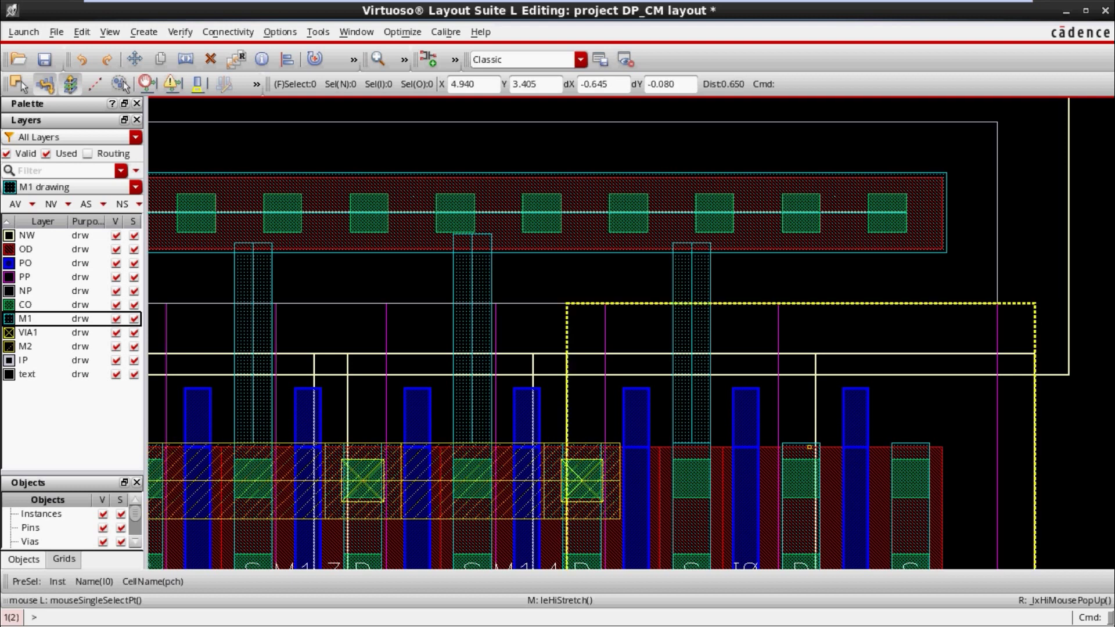
- Draw two metal-1 wires from I0's drain and right source contacts up to the vdd bar
key(p)
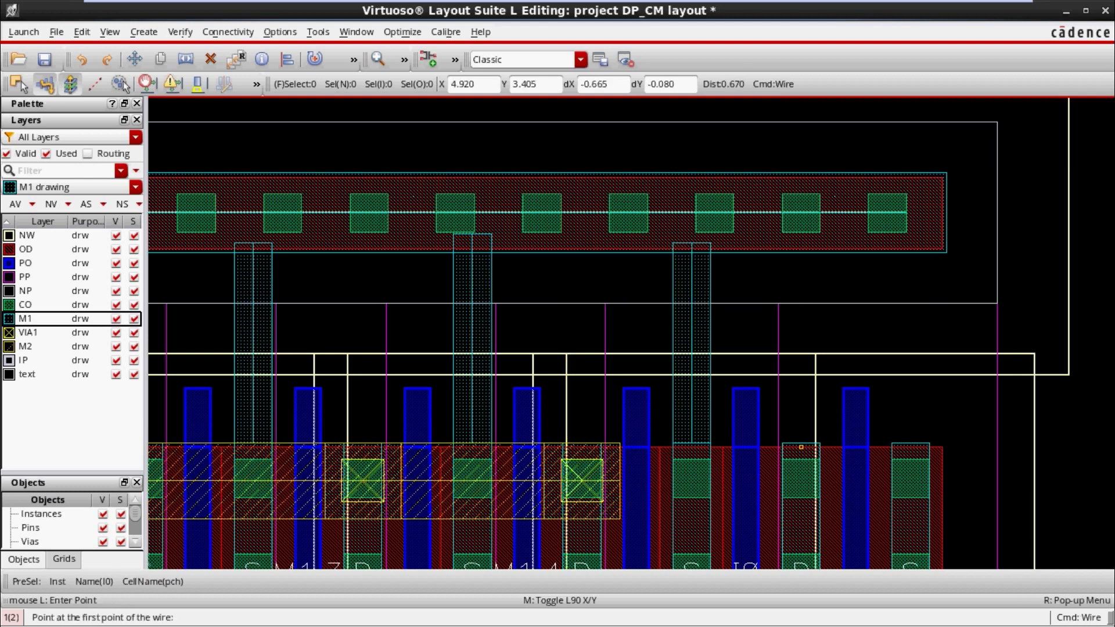
click(800, 447)
double_click(802, 219)
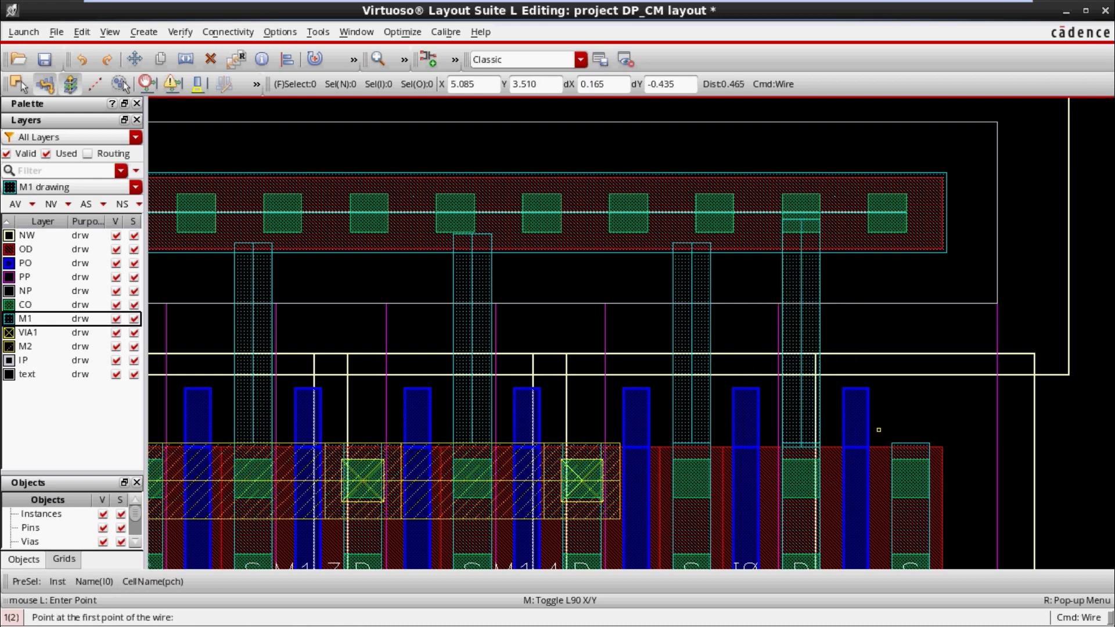
click(911, 445)
double_click(911, 222)
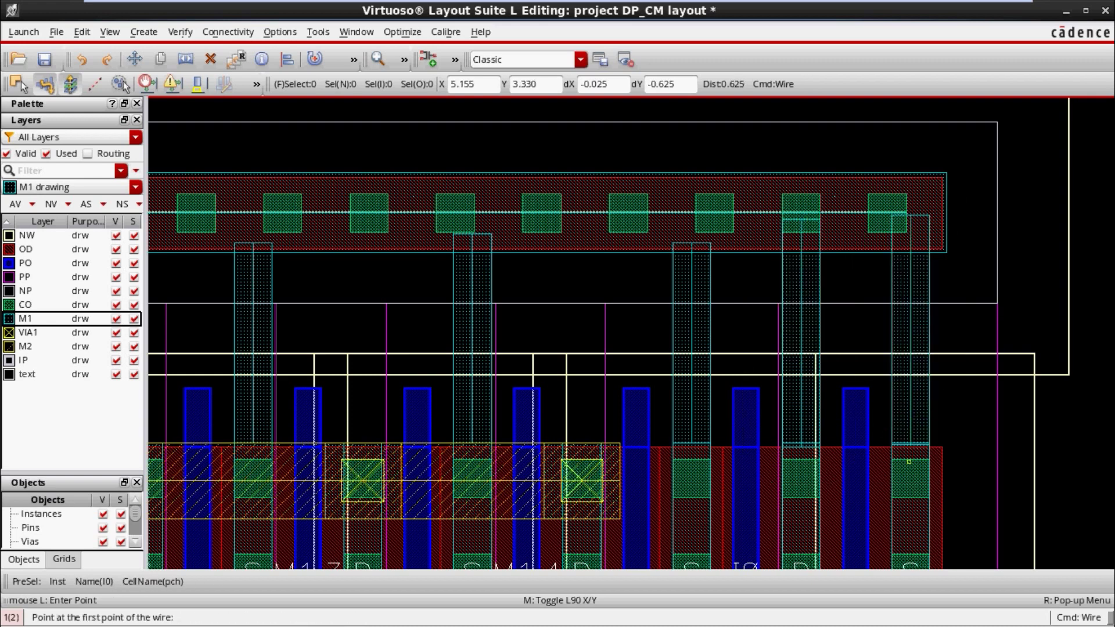
scroll(912, 444, up, 2)
scroll(912, 438, down, 2)
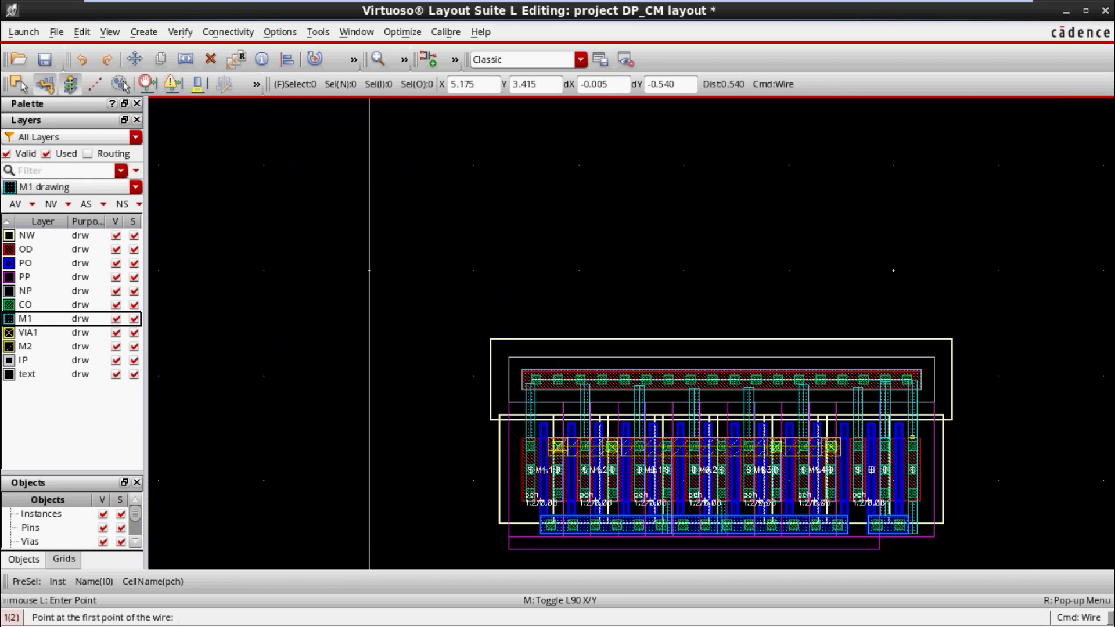
key(Down)
key(Escape)
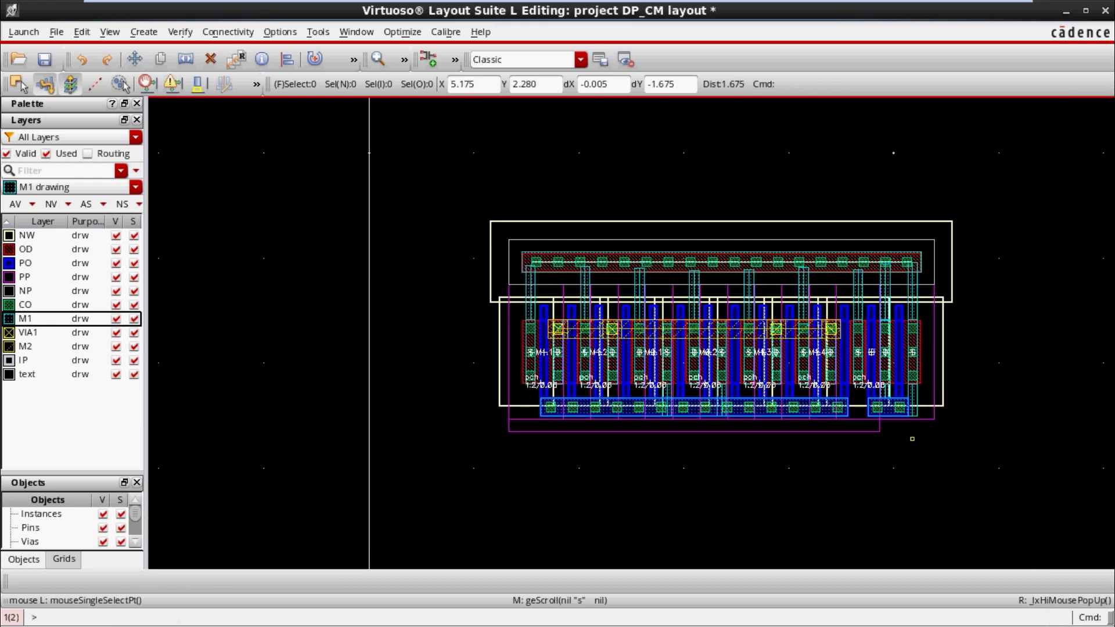
scroll(912, 406, up, 1)
scroll(886, 359, up, 1)
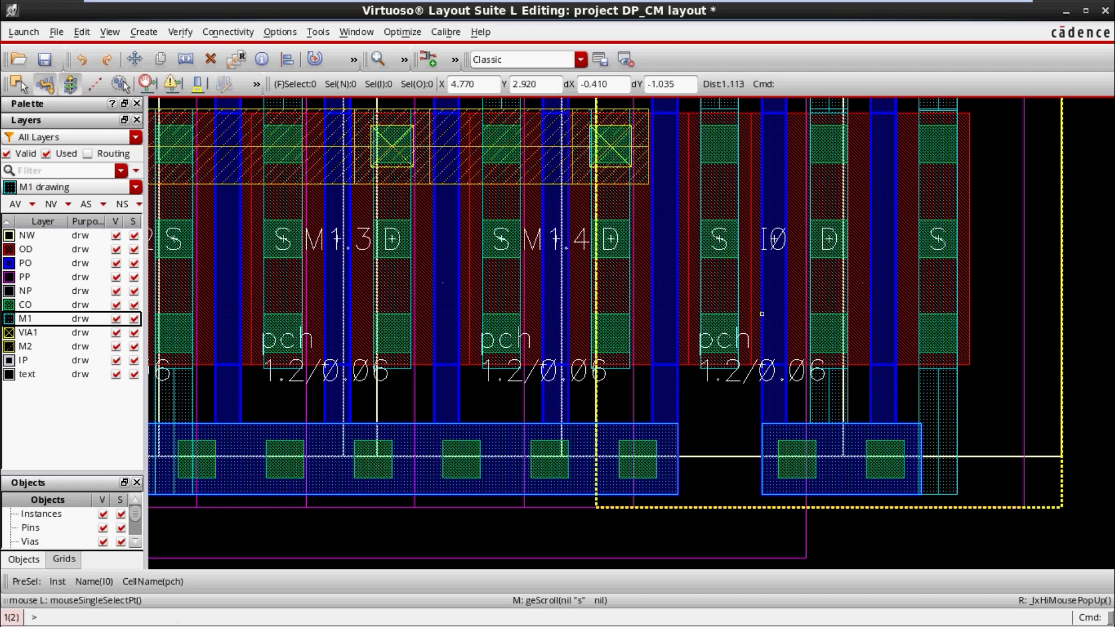
ctrl+scroll(728, 289, down, 1)
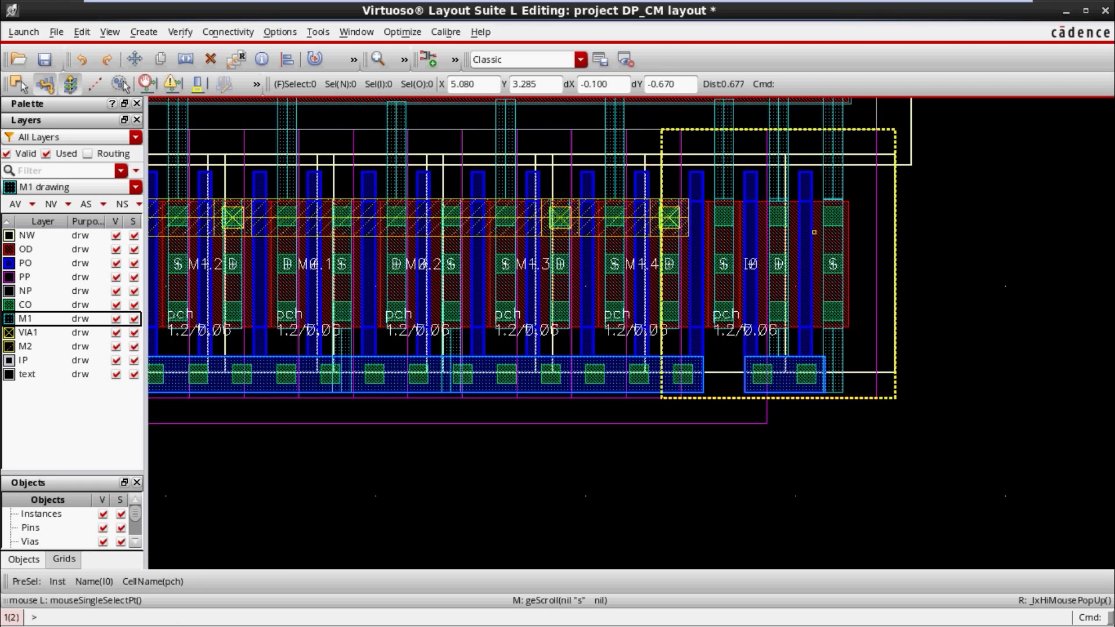
scroll(941, 402, up, 1)
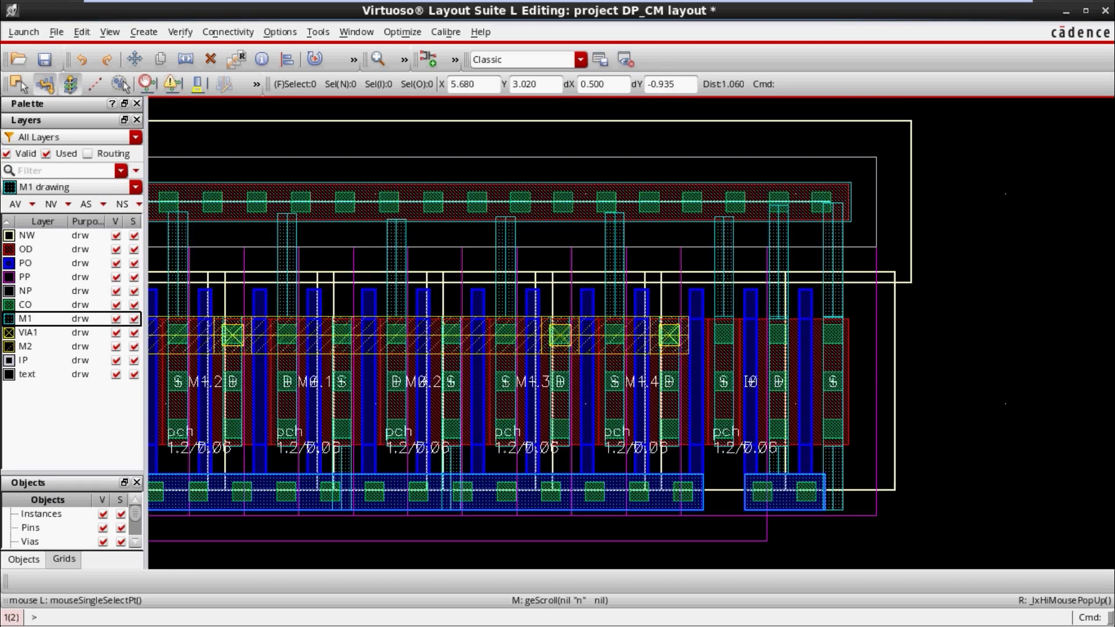
ctrl+scroll(771, 396, up, 1)
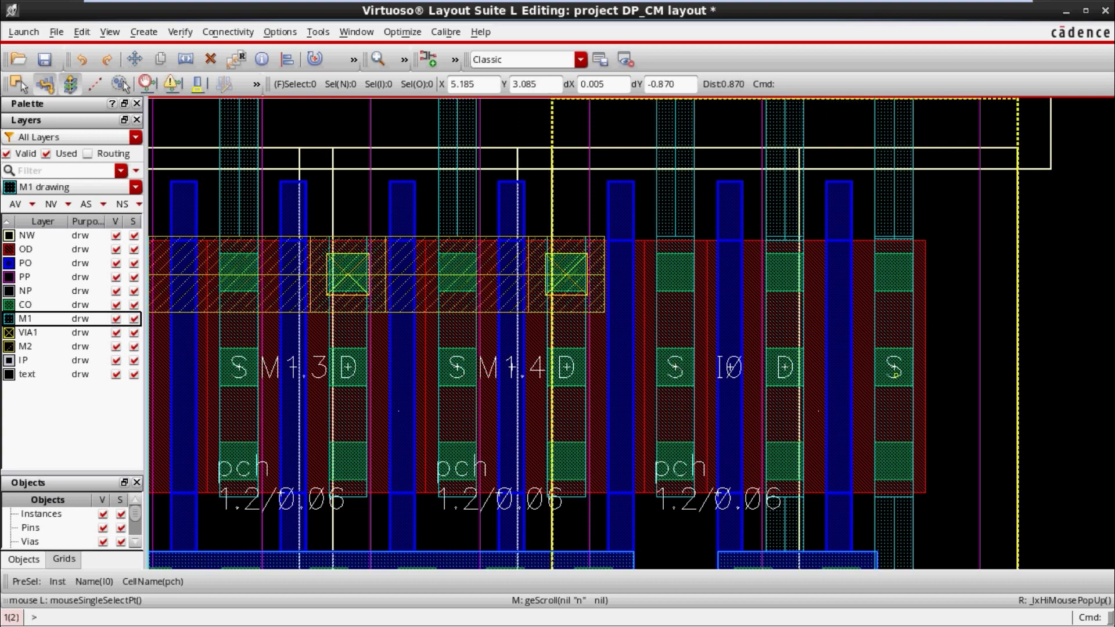
scroll(896, 375, down, 1)
scroll(839, 486, up, 1)
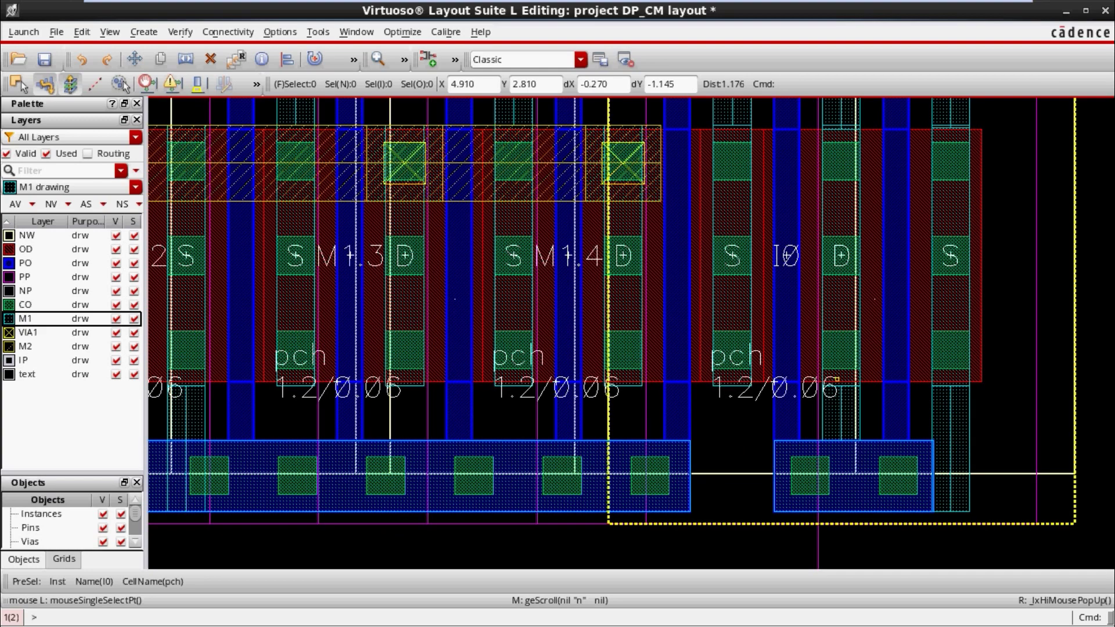
scroll(919, 416, down, 1)
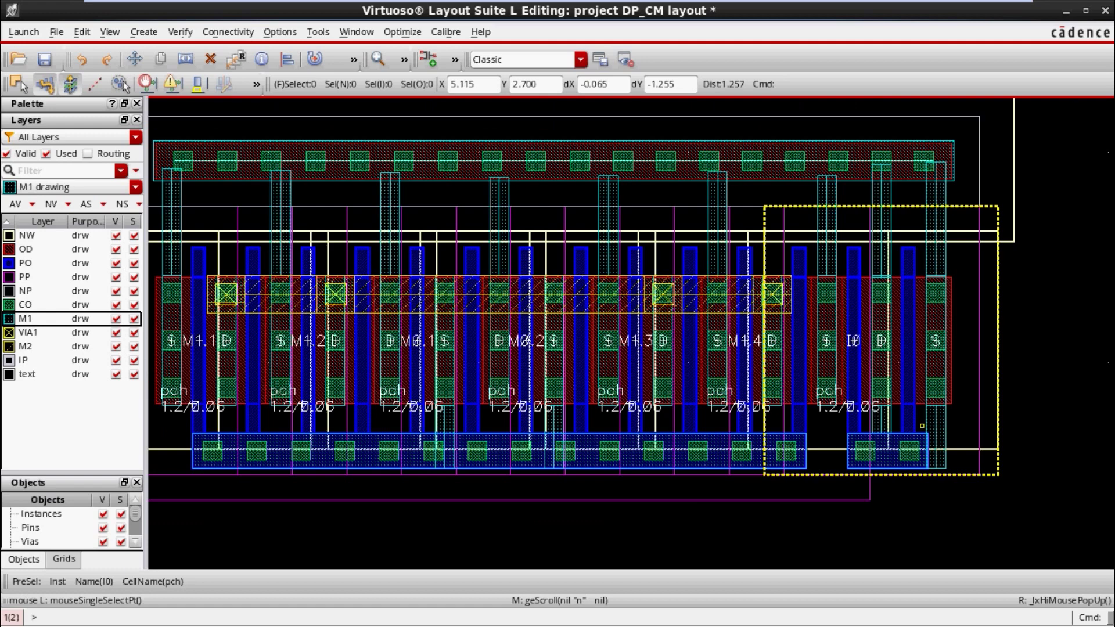
scroll(922, 426, up, 1)
scroll(928, 297, up, 1)
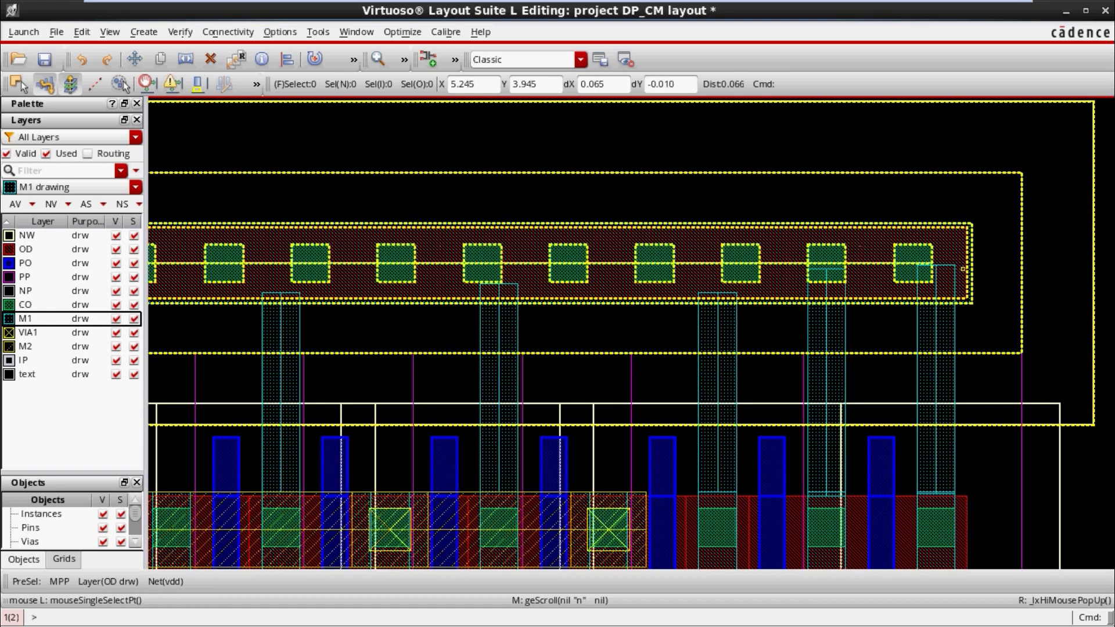
scroll(964, 269, down, 1)
scroll(969, 267, down, 1)
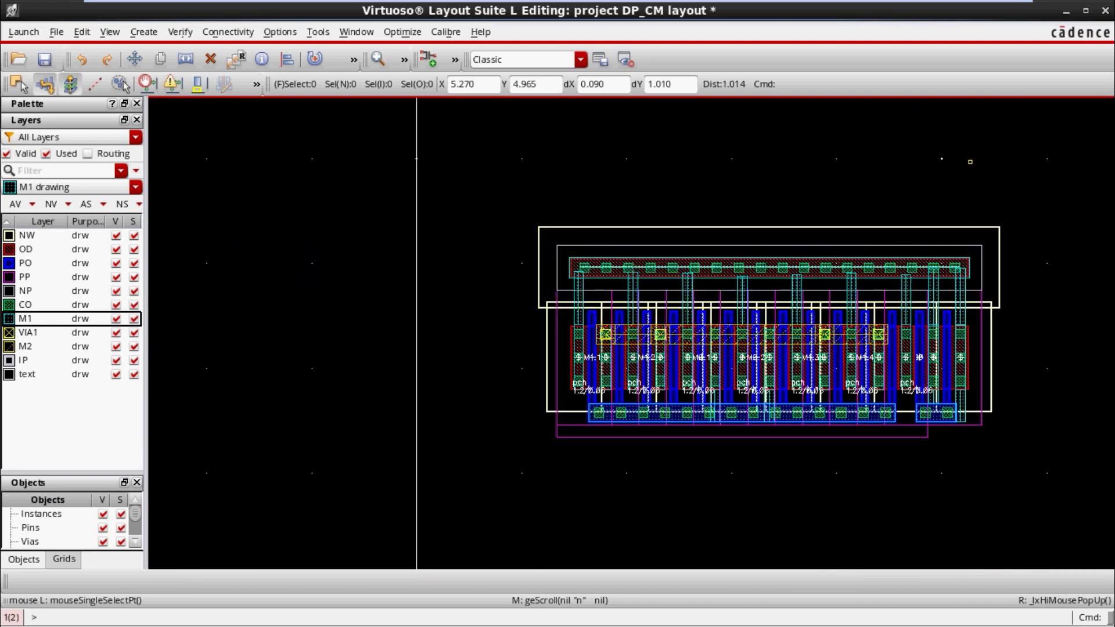
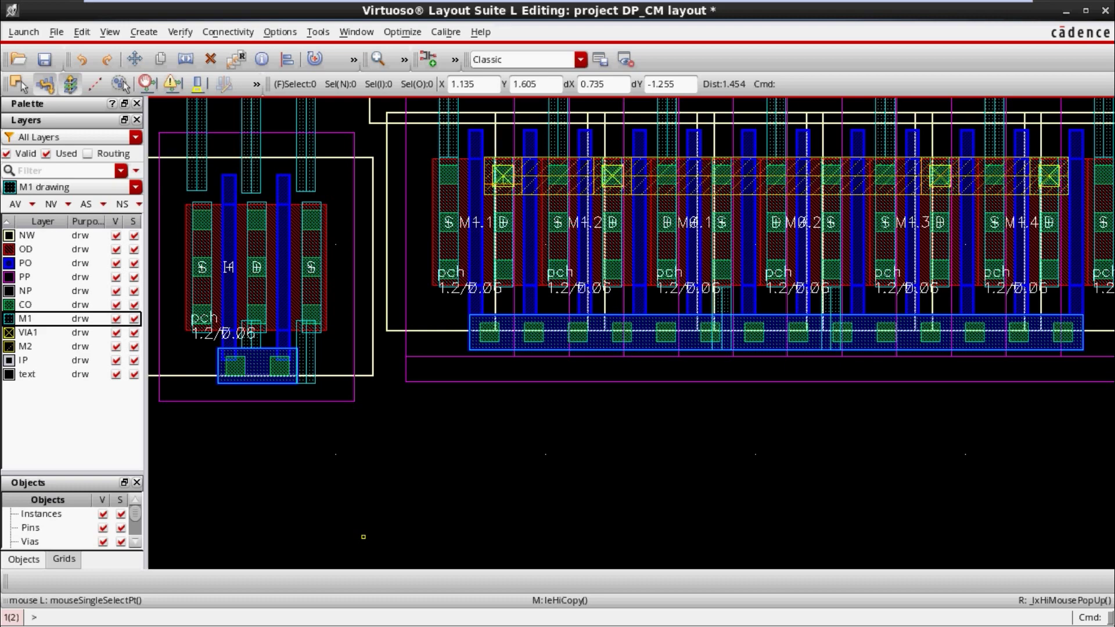
- Move pch instance I1 so it abuts M1.1's left edge at the array's left end
scroll(363, 536, up, 1)
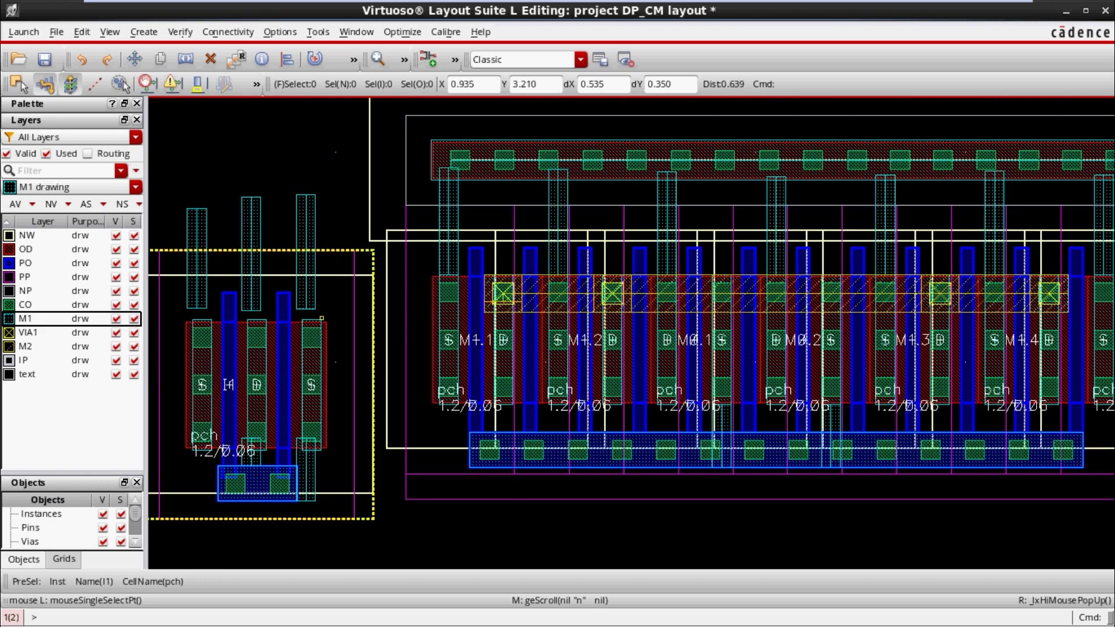
scroll(322, 318, up, 2)
scroll(339, 354, down, 2)
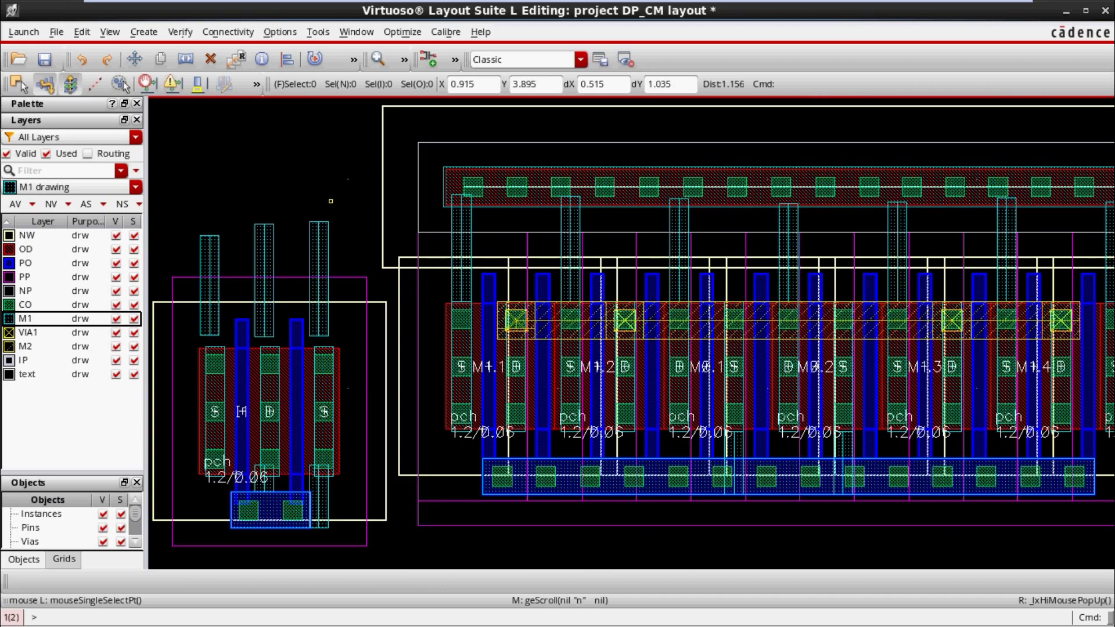
click(371, 288)
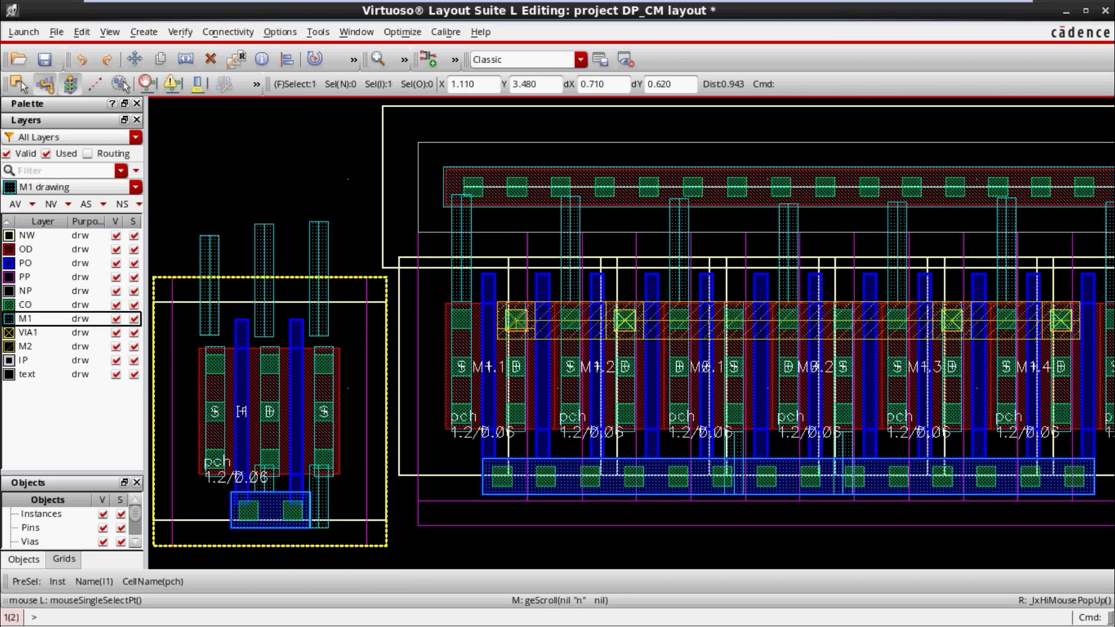
key(m)
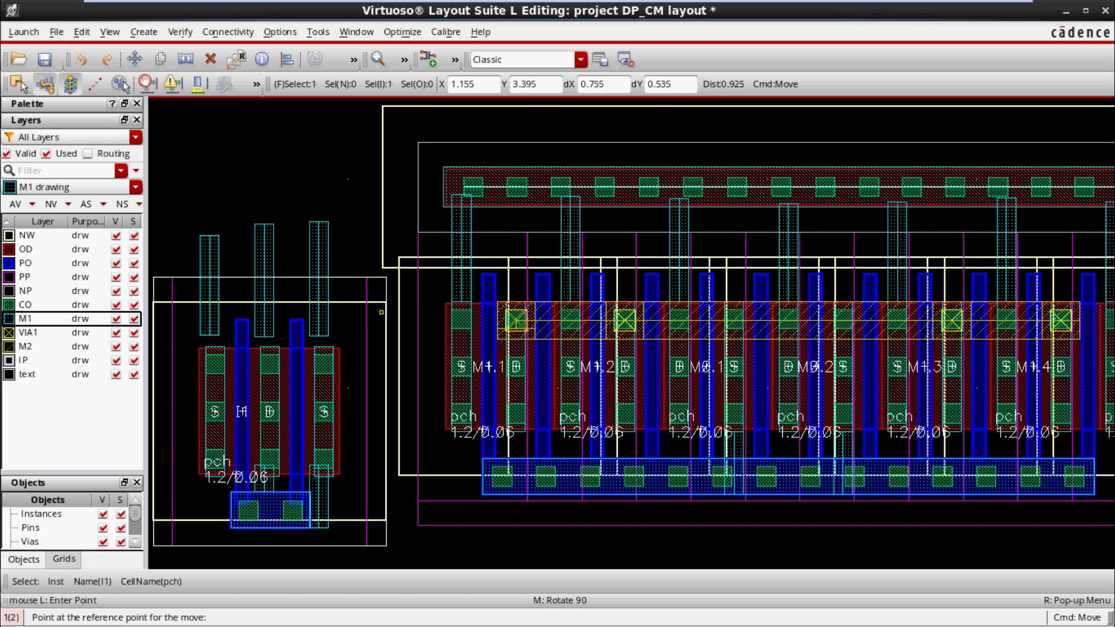
click(332, 352)
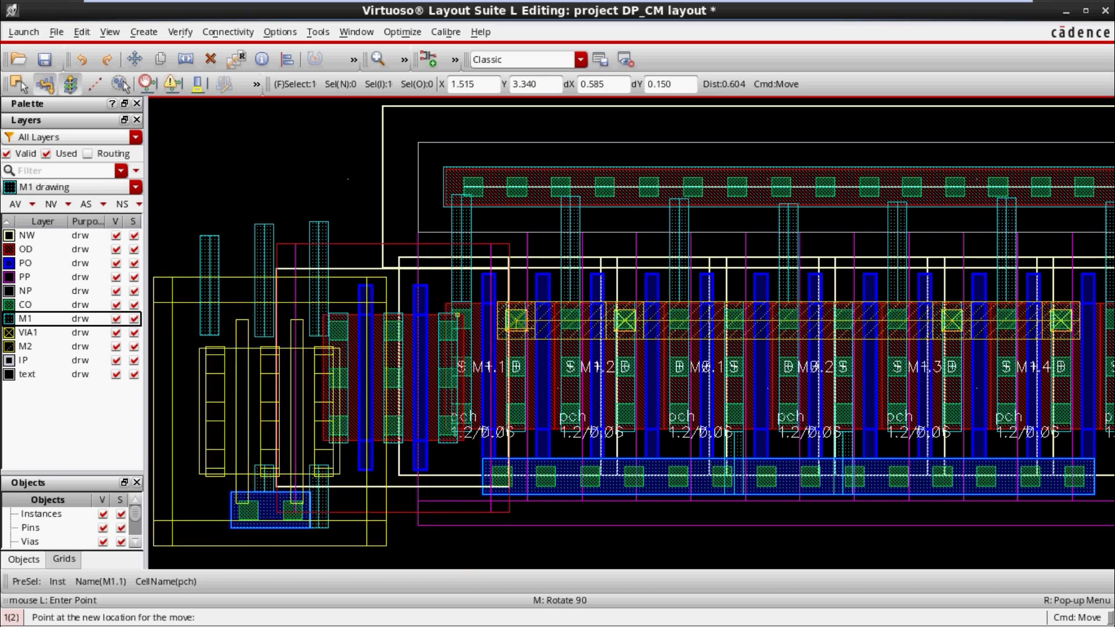
scroll(460, 306, up, 2)
scroll(461, 311, up, 2)
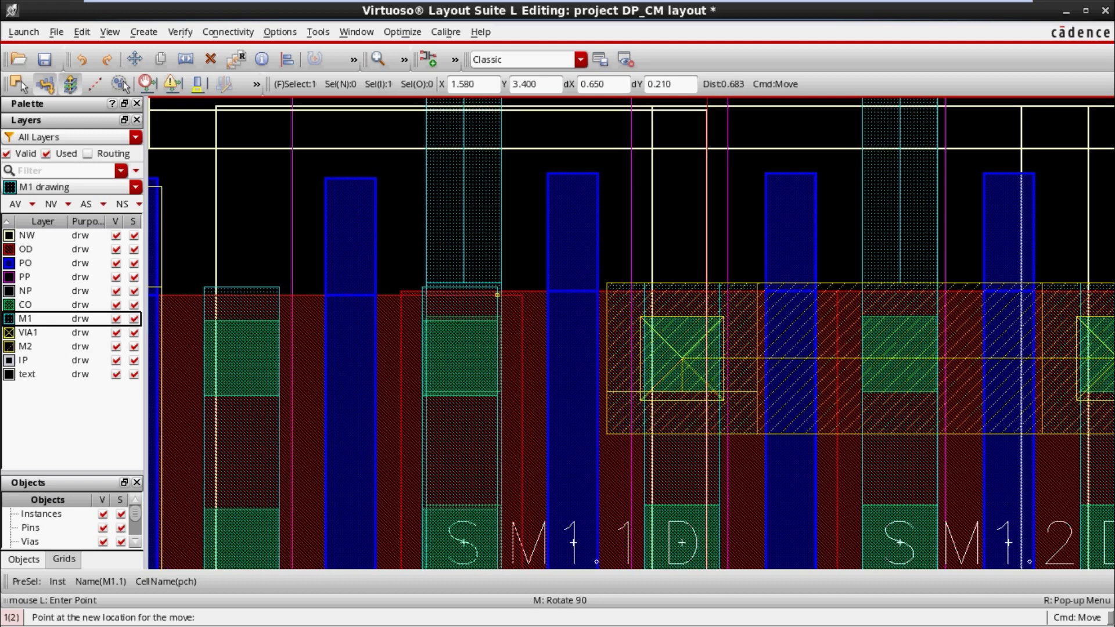
scroll(497, 296, up, 2)
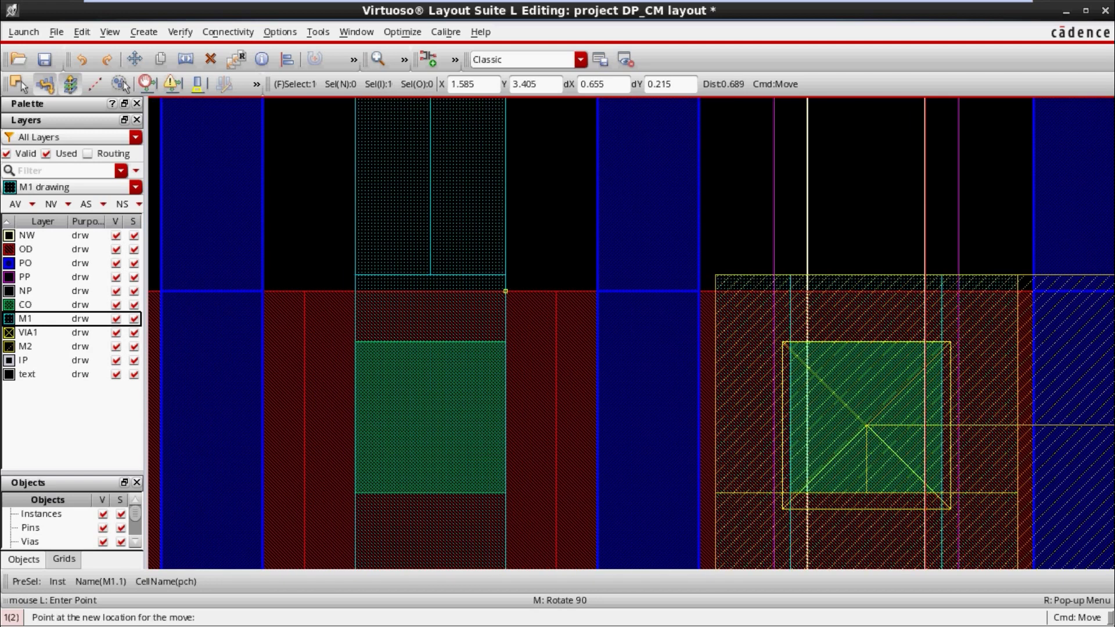
click(505, 291)
scroll(506, 290, down, 8)
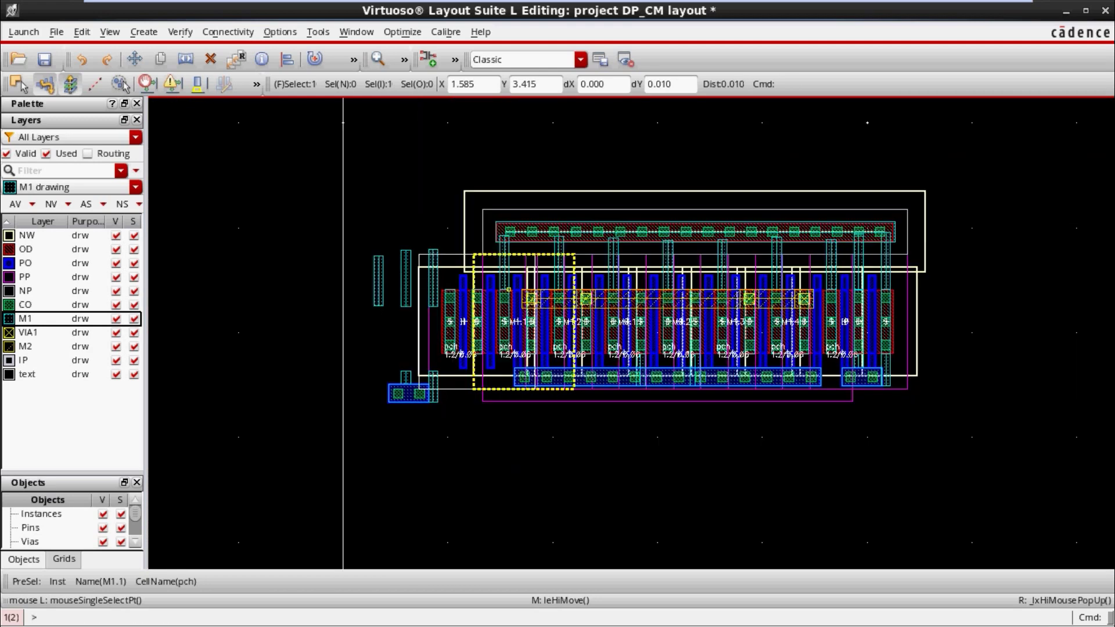
- Shift the poly contact block down, then place I1's M1_PO via beneath its gates beside the contact bar
click(418, 465)
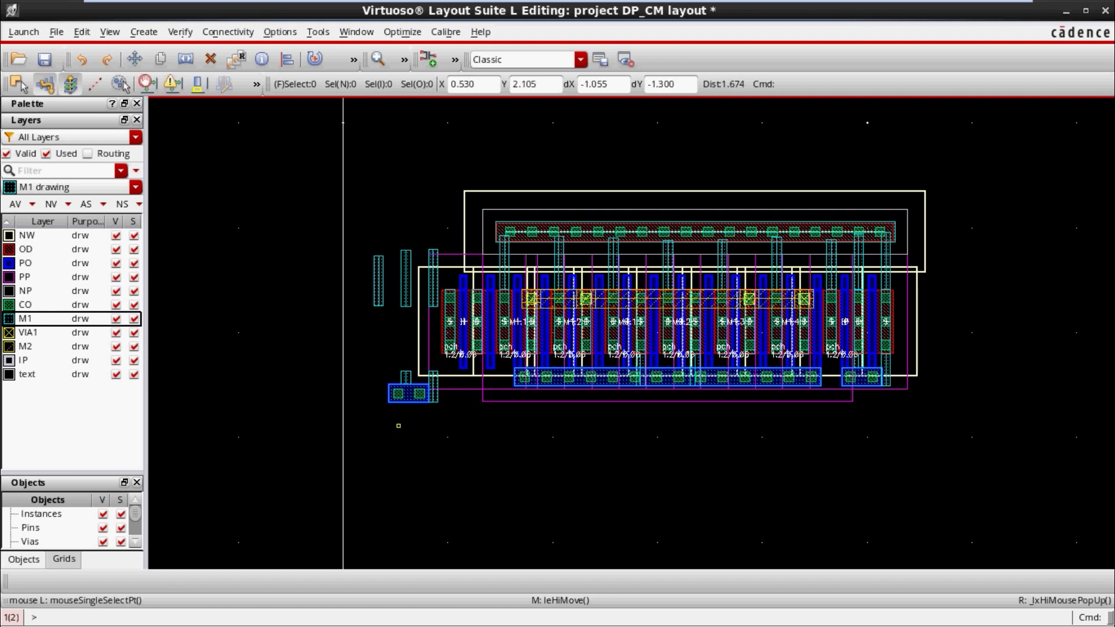
drag(373, 420, 438, 408)
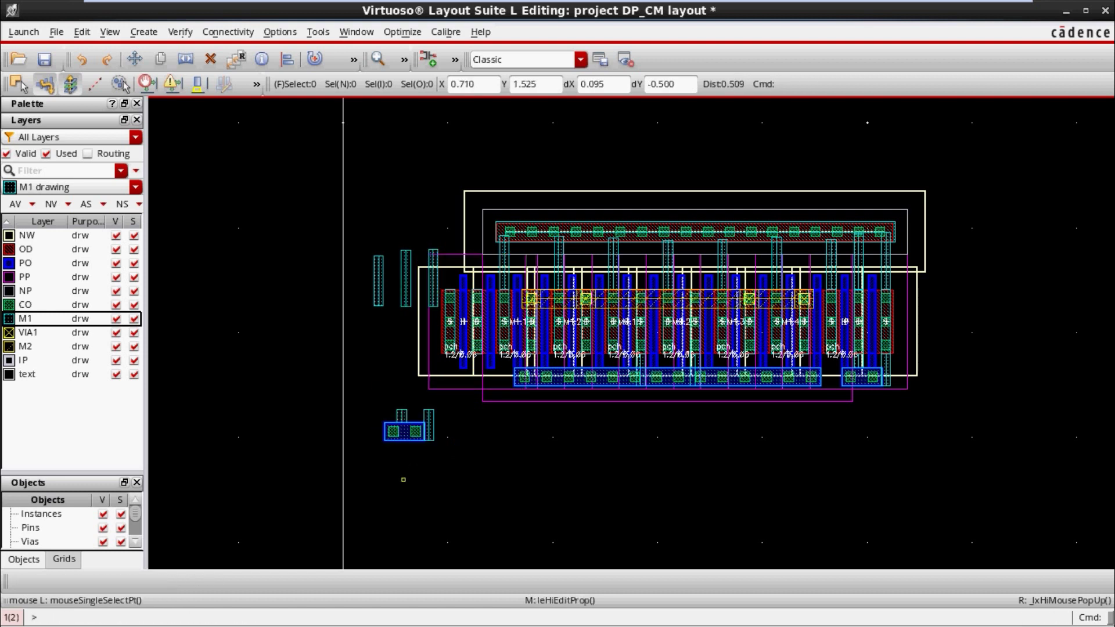
ctrl+scroll(405, 458, up, 2)
click(415, 393)
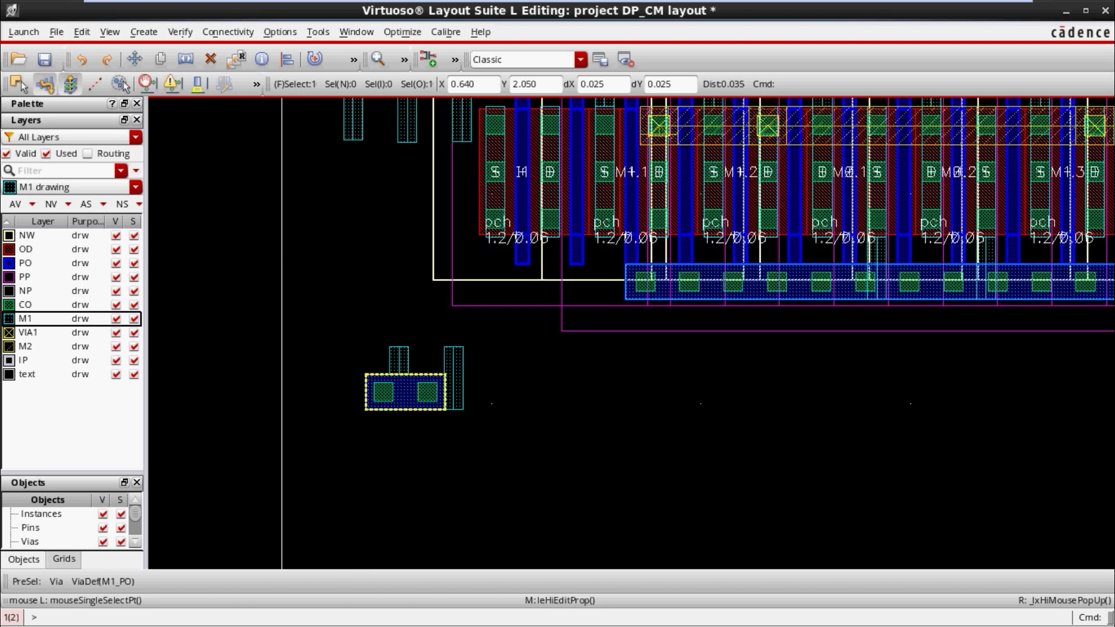
key(m)
click(416, 393)
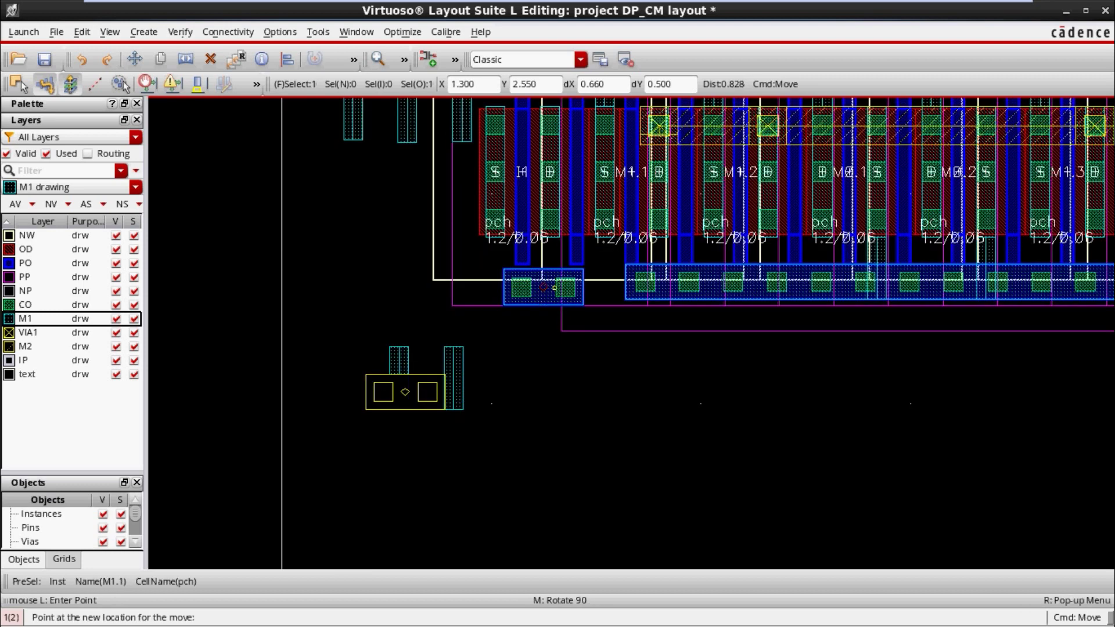
ctrl+scroll(555, 289, up, 1)
ctrl+scroll(554, 288, up, 1)
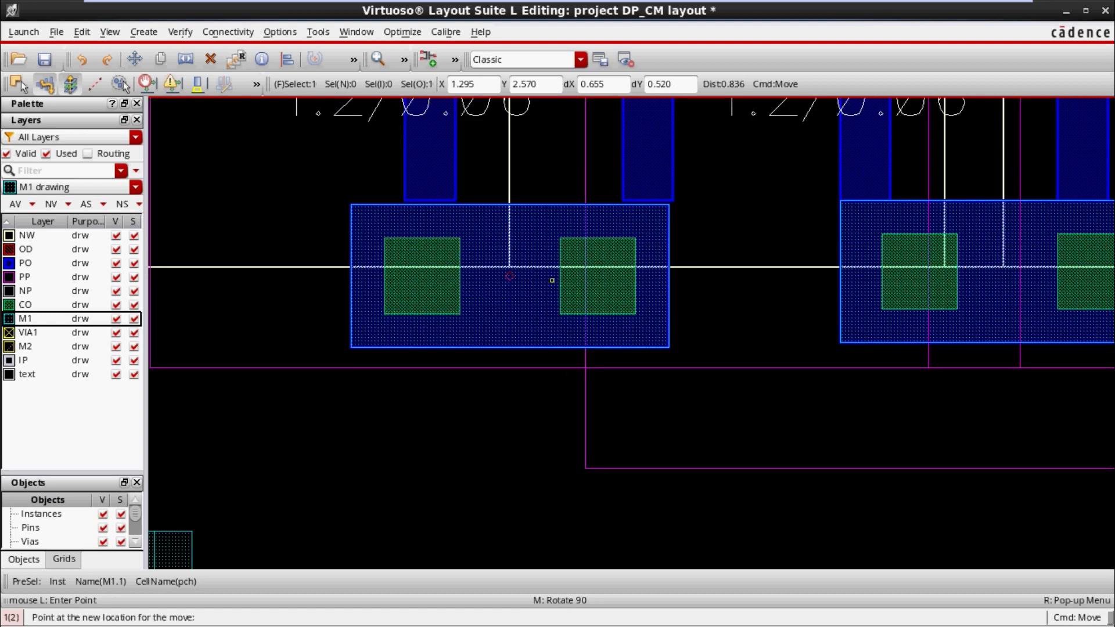
click(556, 276)
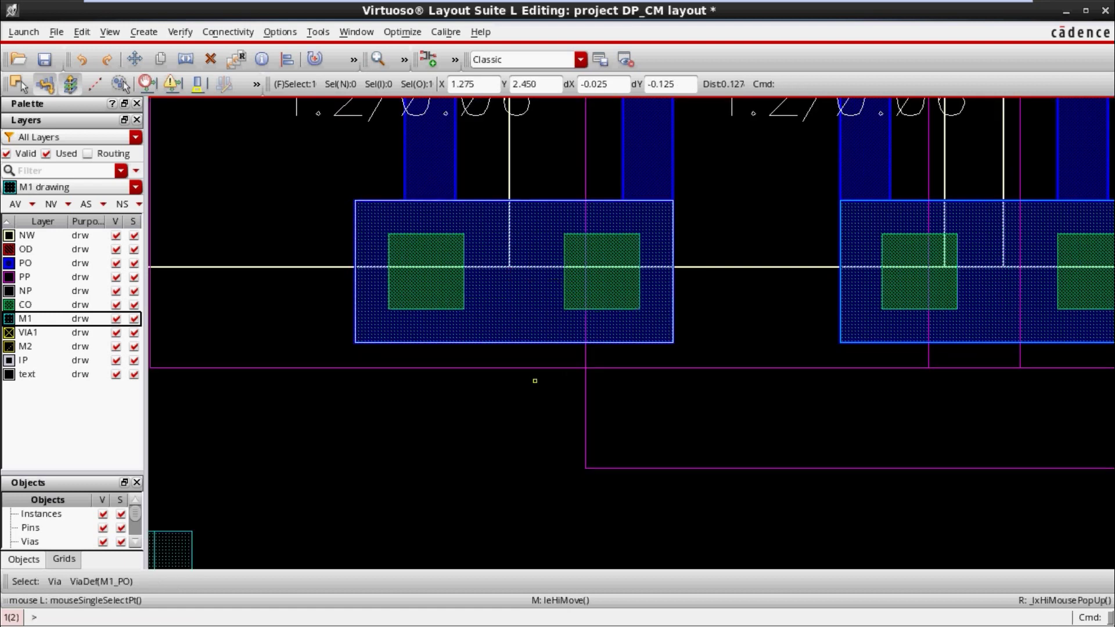
ctrl+scroll(534, 378, down, 1)
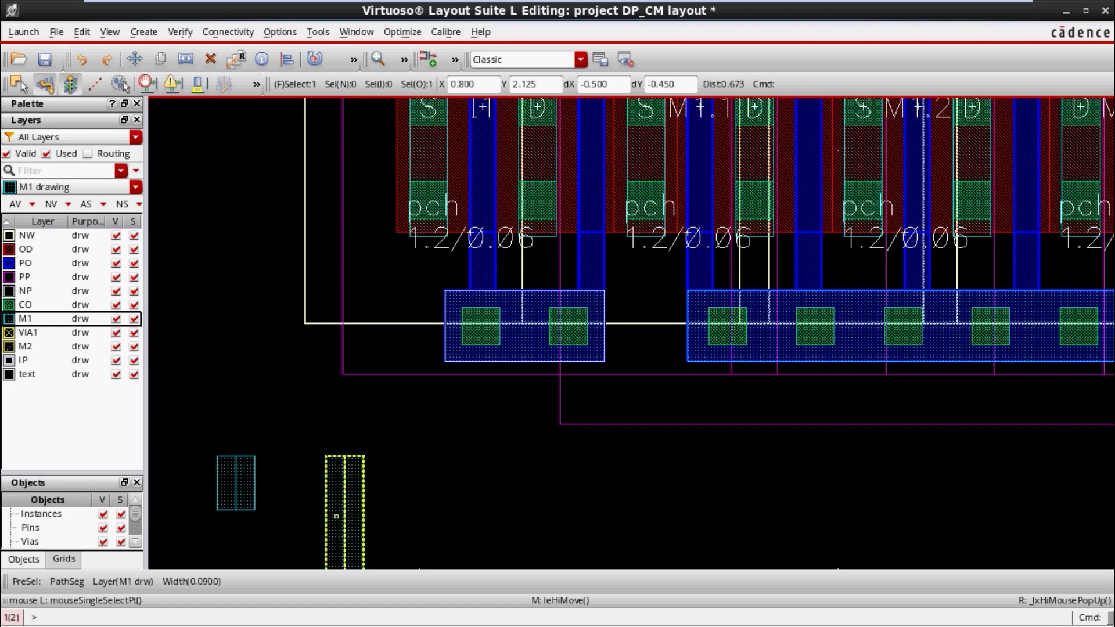
- Draw an M1 wire from the top of I1's M1 strip down to the contact block
key(p)
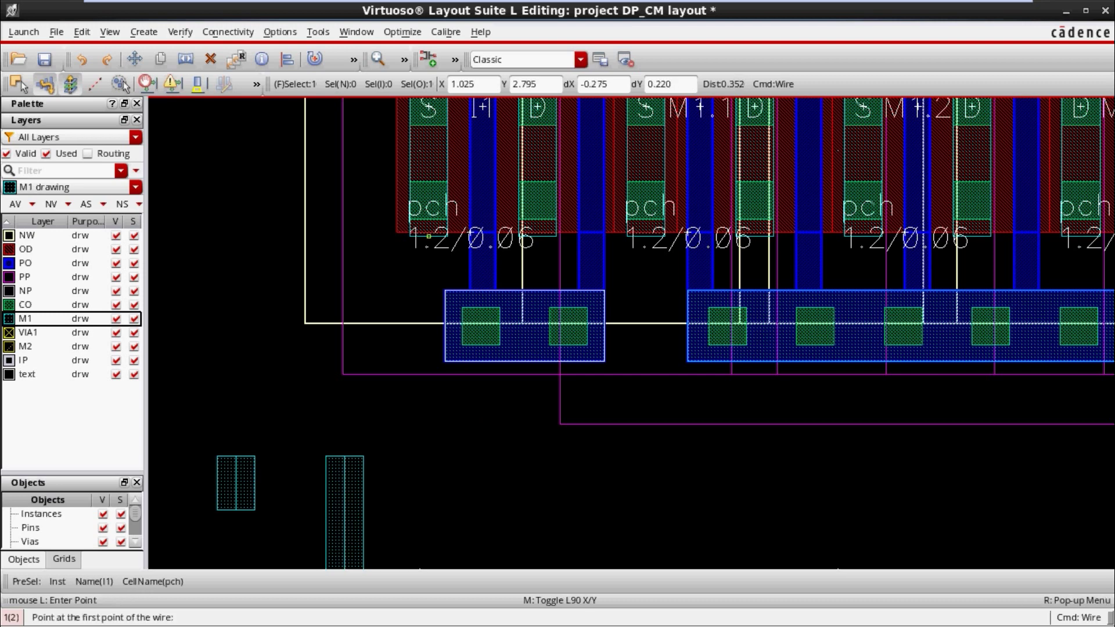
click(426, 235)
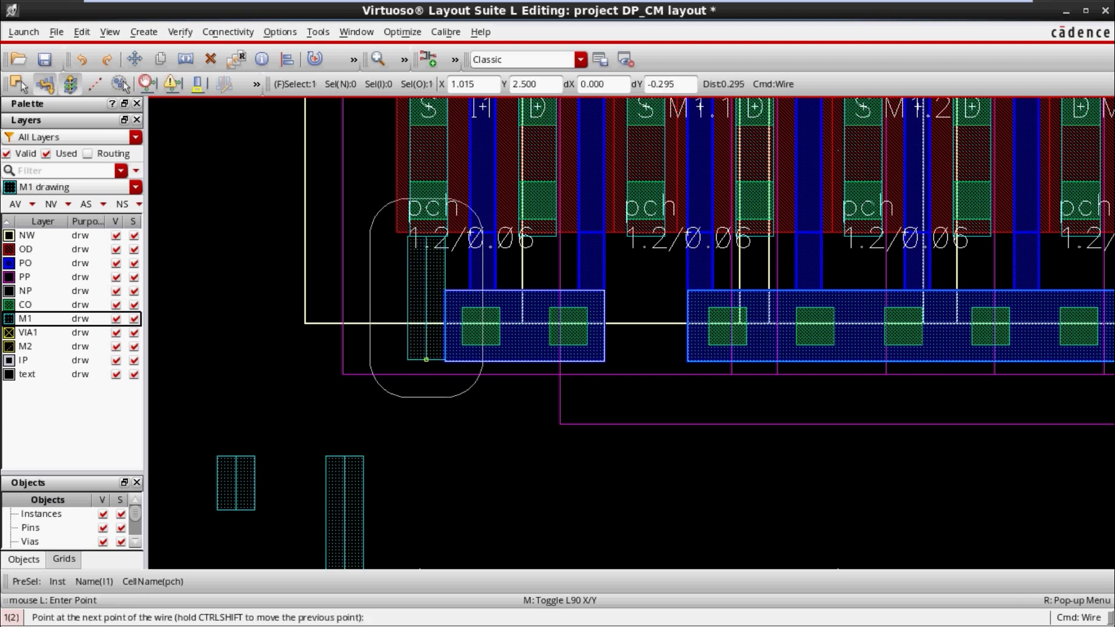
scroll(434, 359, up, 1)
double_click(430, 364)
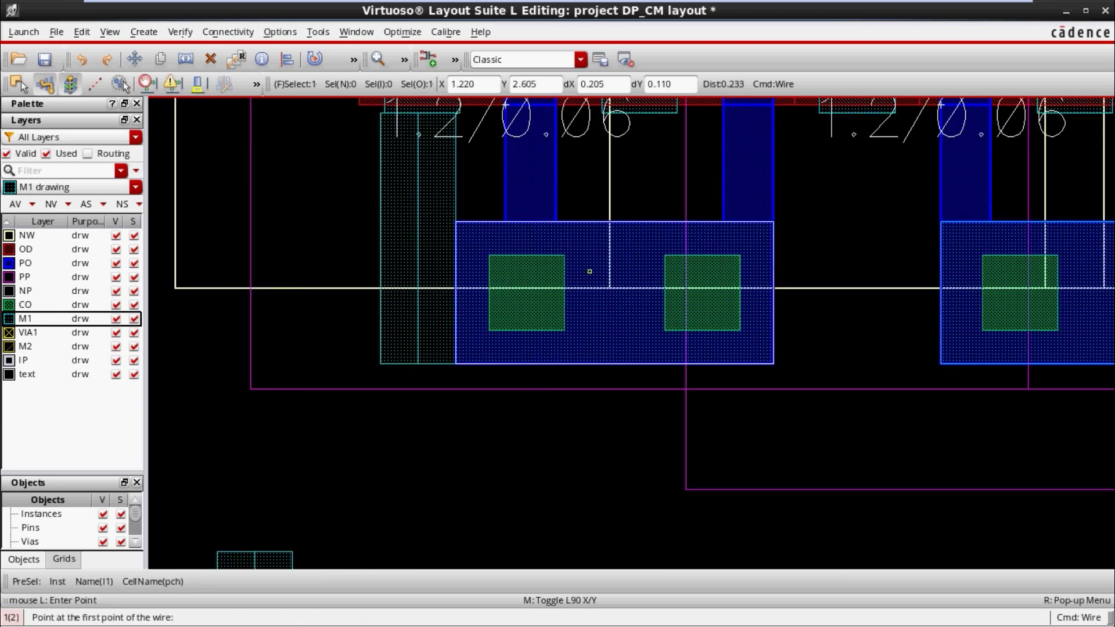
ctrl+scroll(589, 271, down, 1)
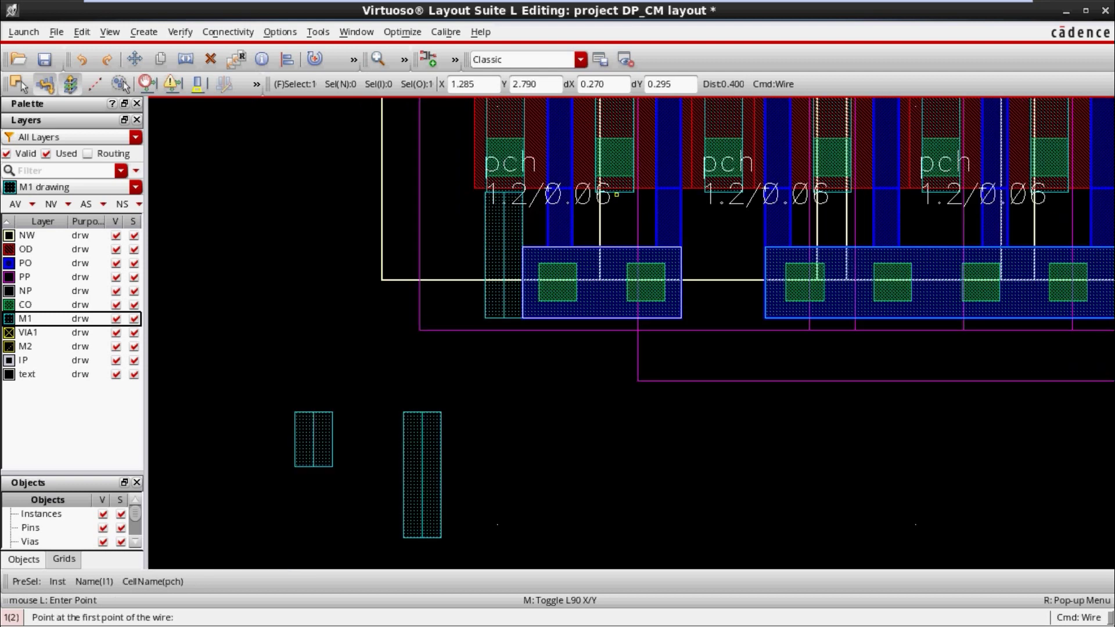
- Discard the extra unfinished wire and shift the short M1 piece up to meet the strip above
click(616, 252)
key(Escape)
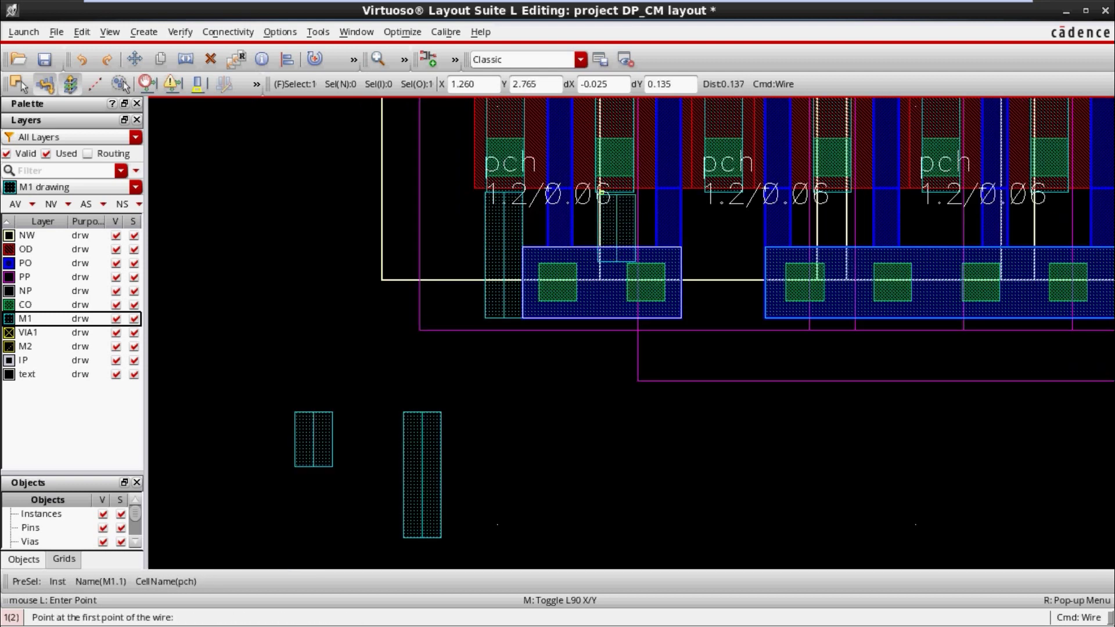
ctrl+scroll(598, 212, up, 2)
key(Escape)
ctrl+scroll(598, 215, up, 1)
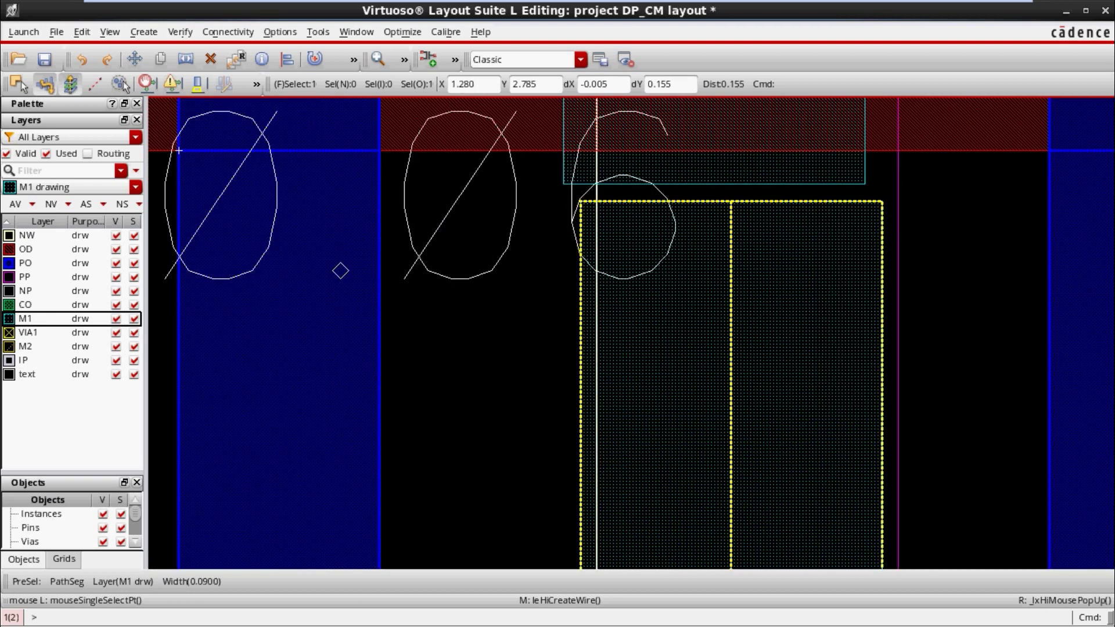
drag(714, 218, 698, 201)
scroll(707, 318, down, 1)
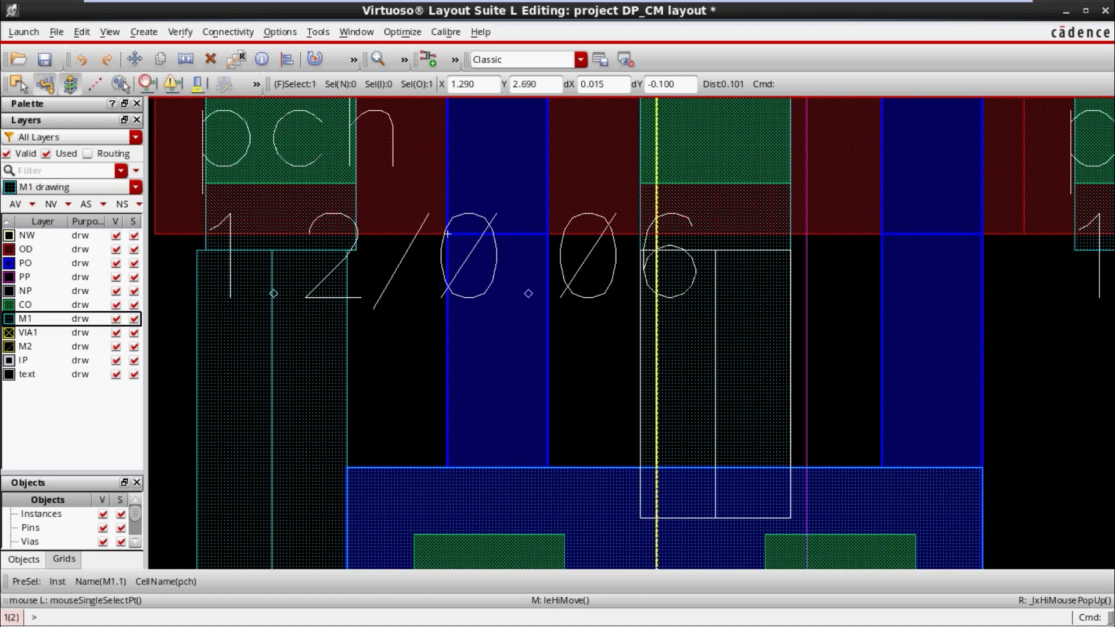
ctrl+scroll(448, 233, down, 2)
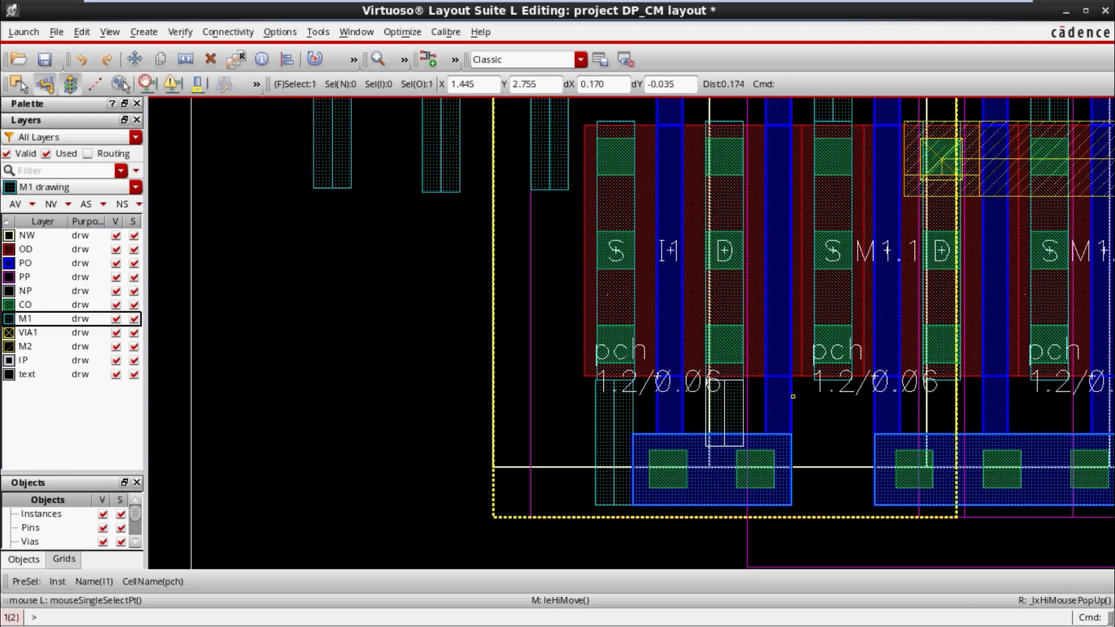
scroll(792, 397, up, 1)
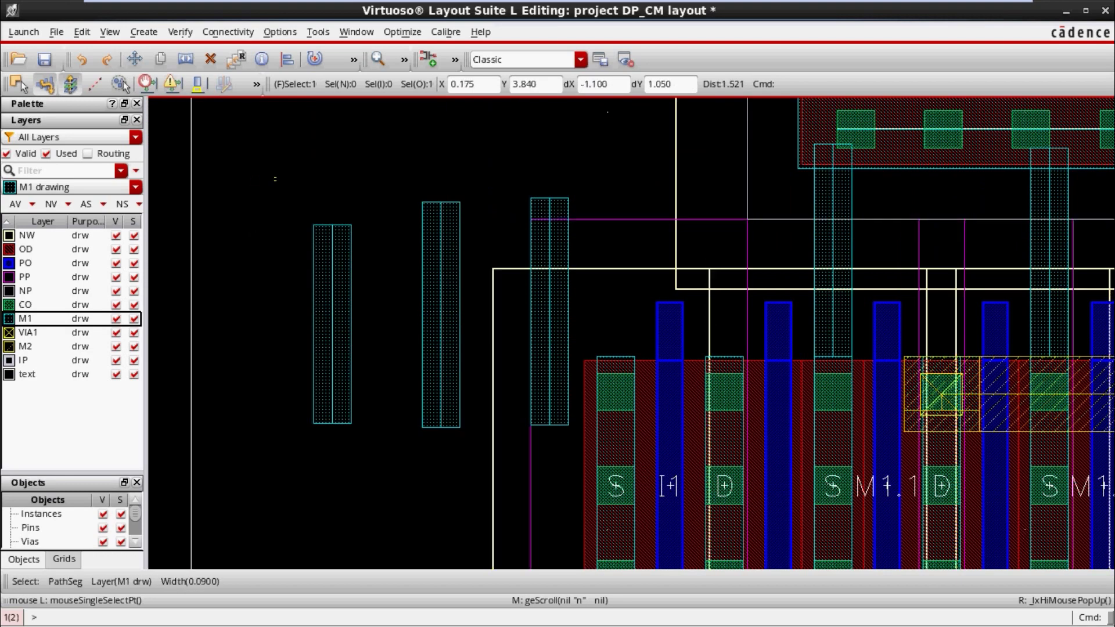
- Stretch the top vdd tap strip leftward so it extends over I1
scroll(682, 176, up, 1)
click(482, 226)
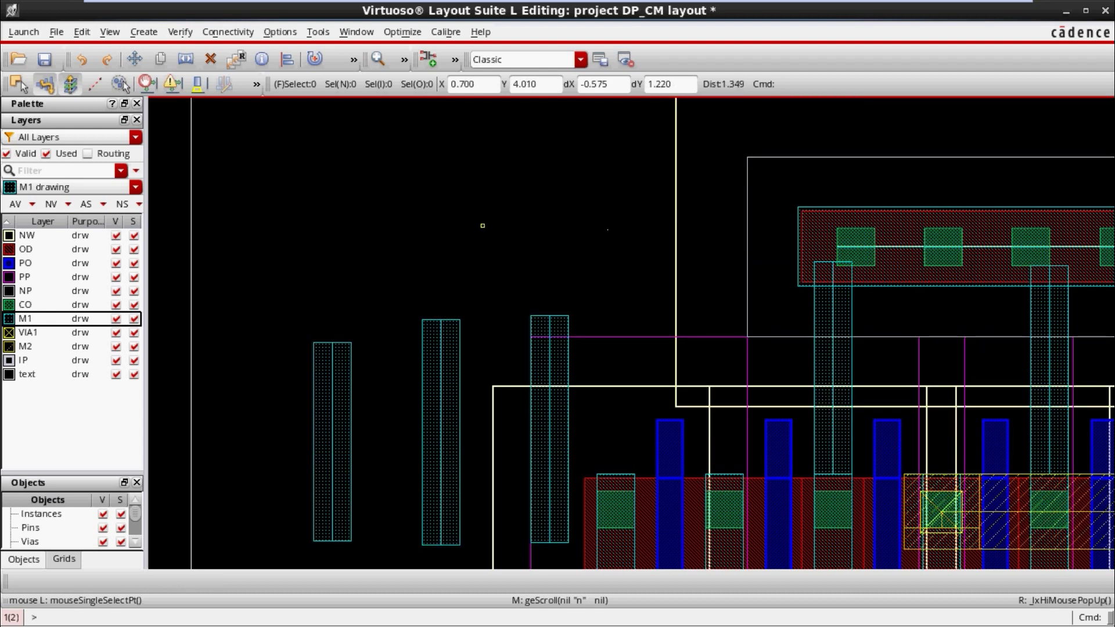
key(s)
click(1003, 256)
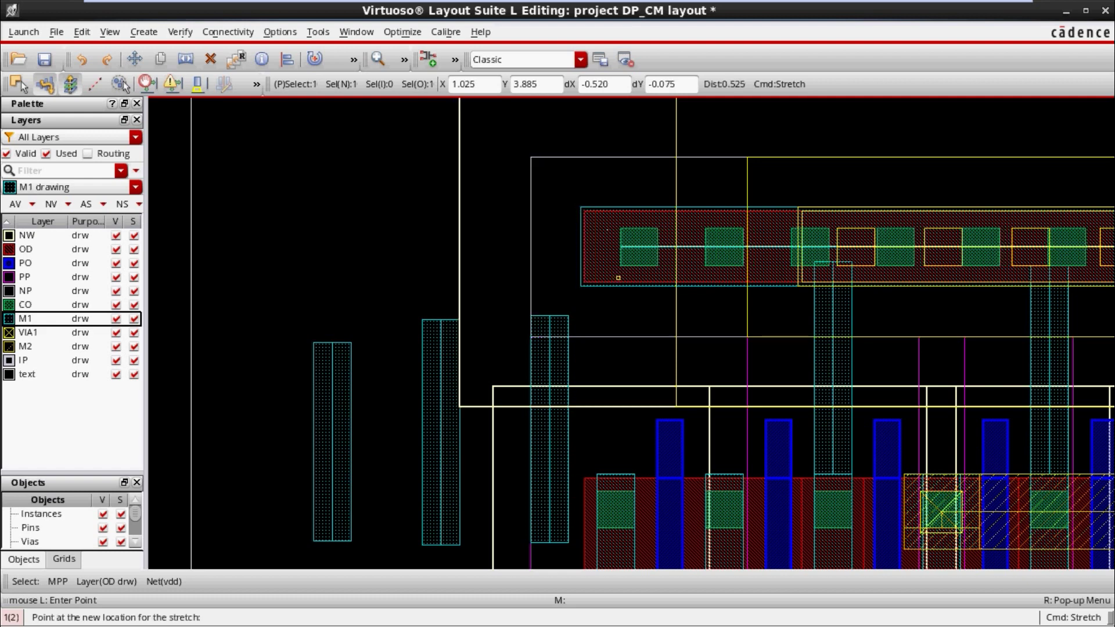
click(617, 278)
- Delete the three loose M1 strips left of the pch transistor row
click(265, 265)
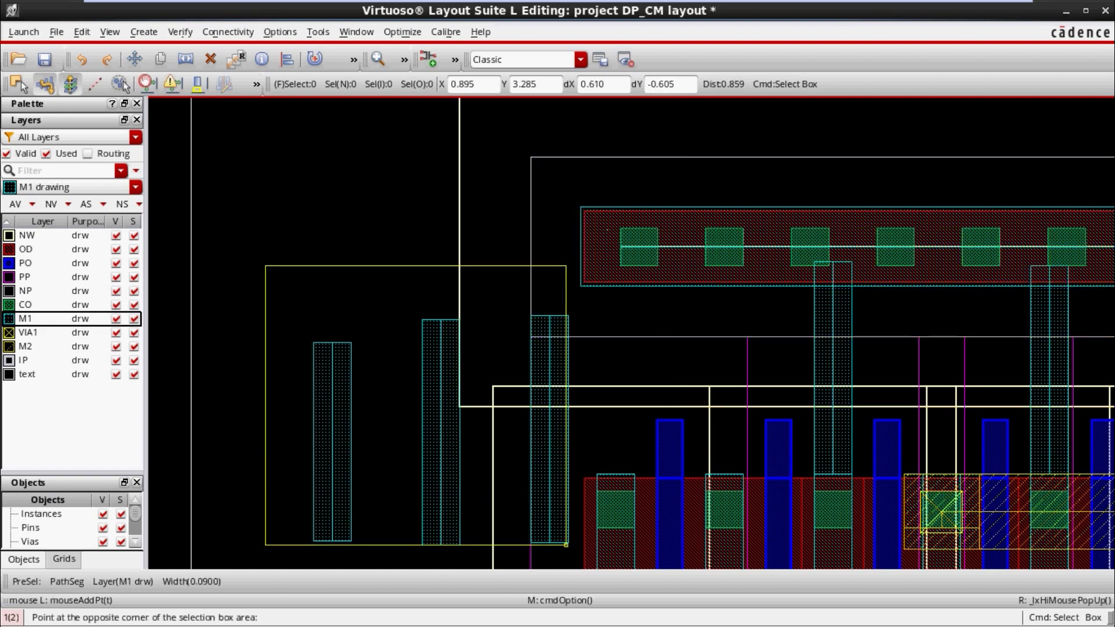
click(574, 556)
key(Delete)
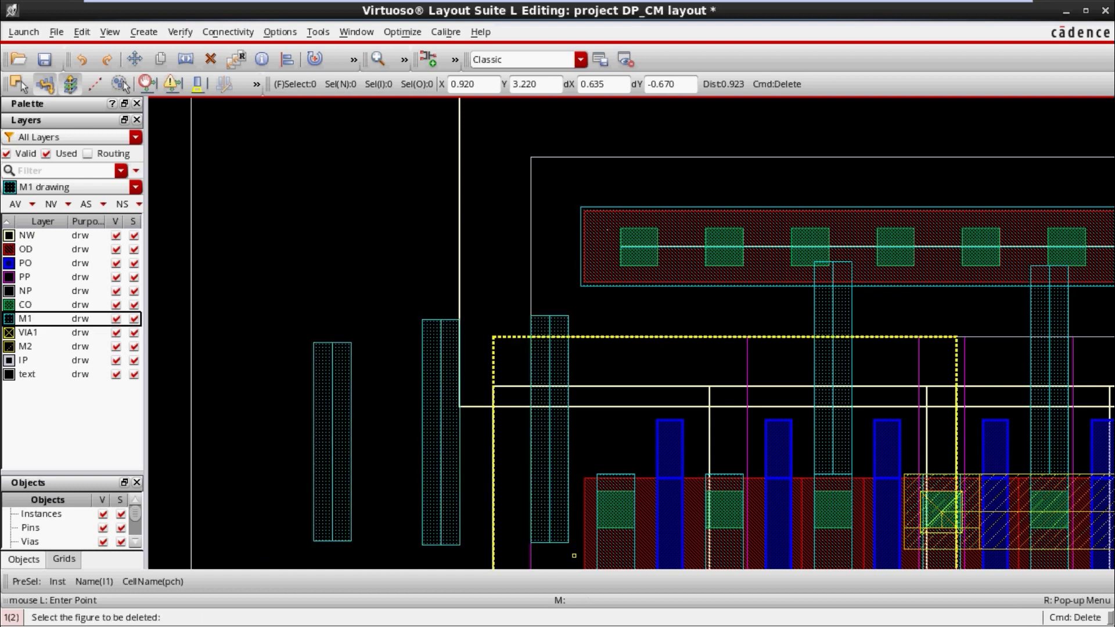
click(436, 421)
key(Escape)
key(Down)
ctrl+scroll(562, 360, down, 1)
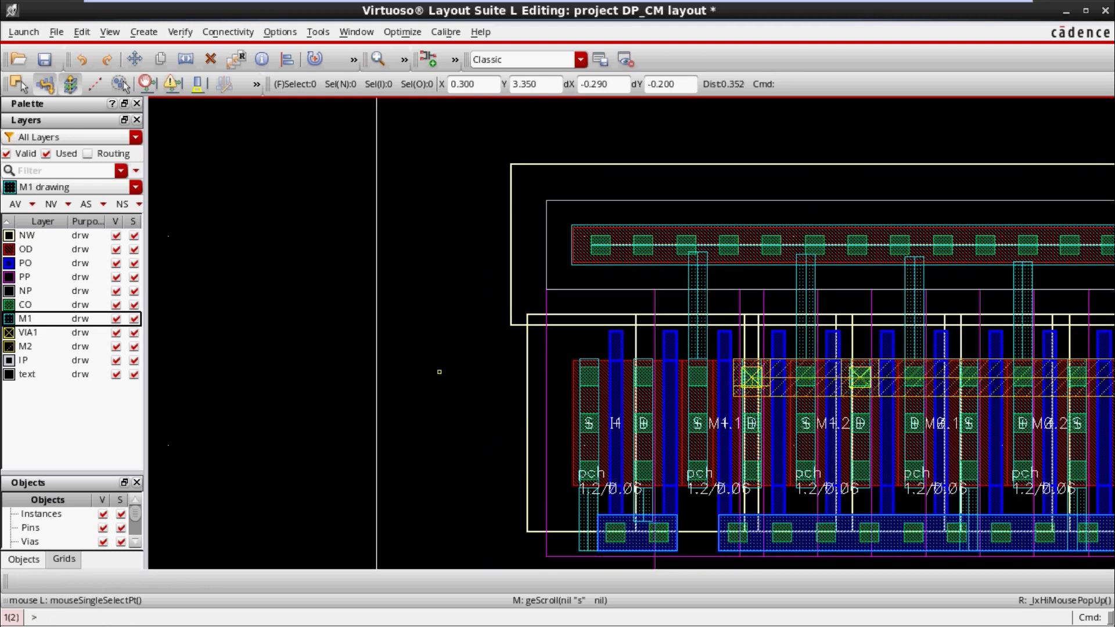
- Draw two M1 wires from I1's source columns up to the top guard ring
key(p)
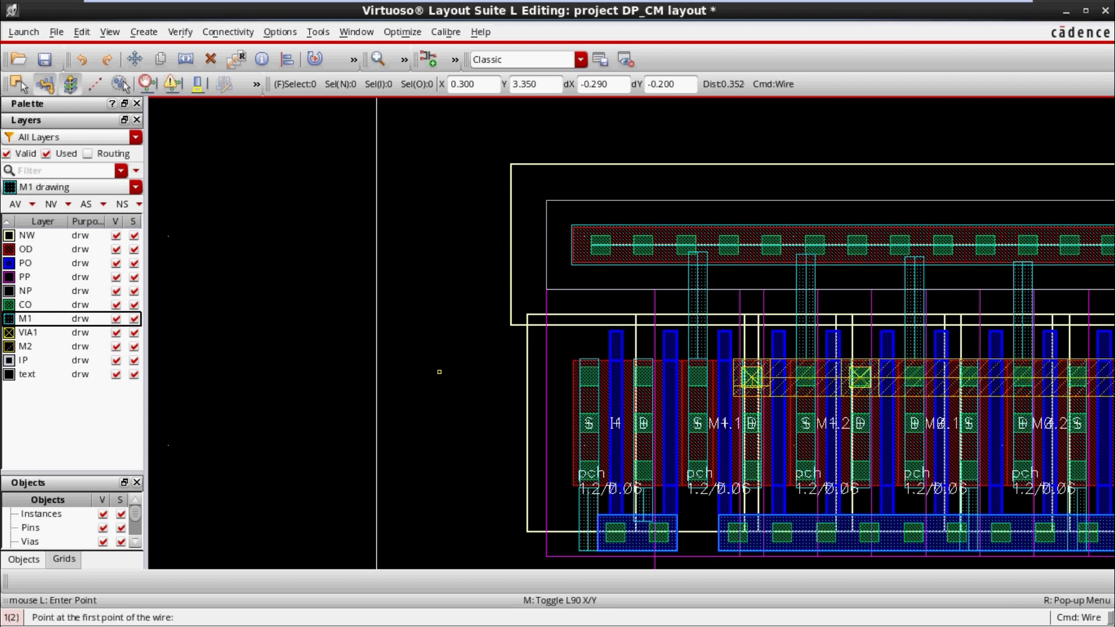
ctrl+scroll(589, 357, up, 1)
click(589, 361)
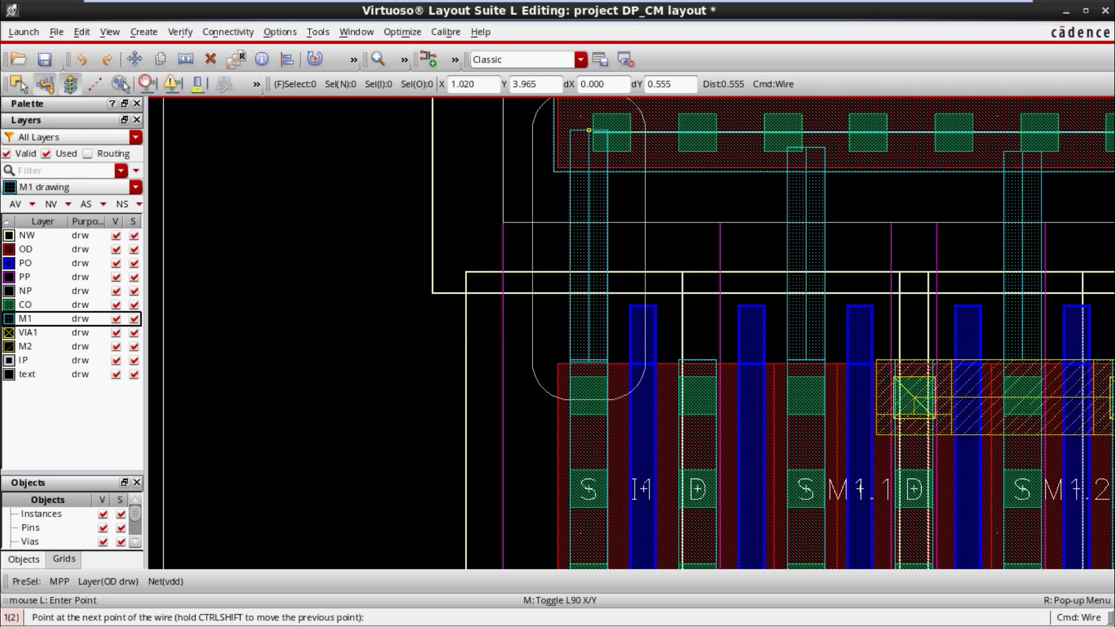
double_click(588, 130)
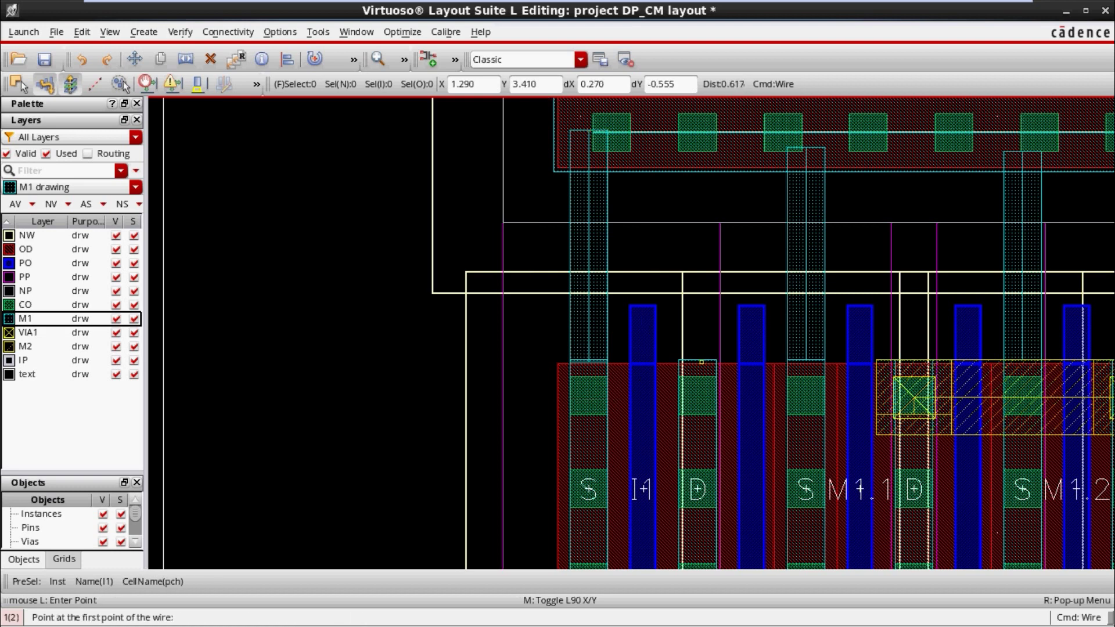
click(702, 362)
double_click(701, 134)
ctrl+scroll(693, 383, up, 2)
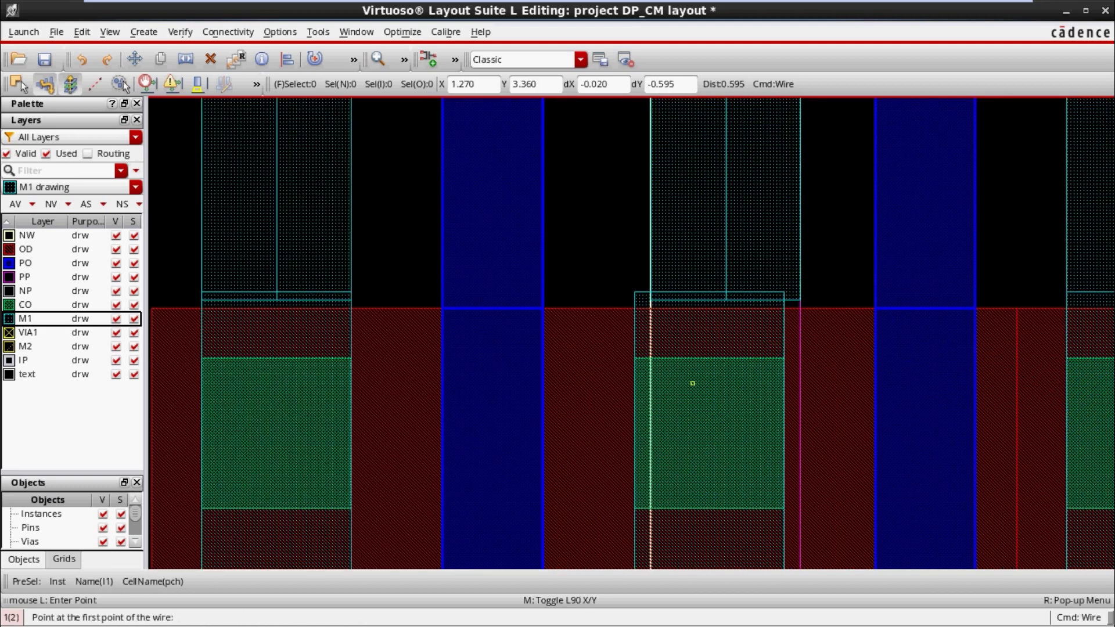
key(Escape)
- Start moving the I1 instance, then the new M1 wire, cancelling both moves
click(692, 383)
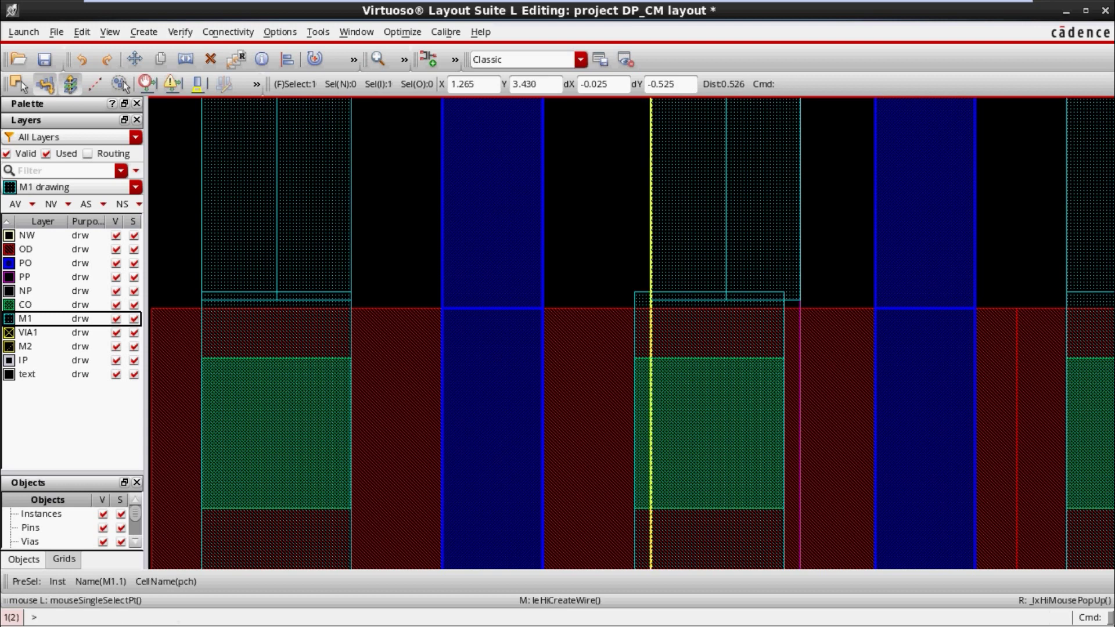
key(m)
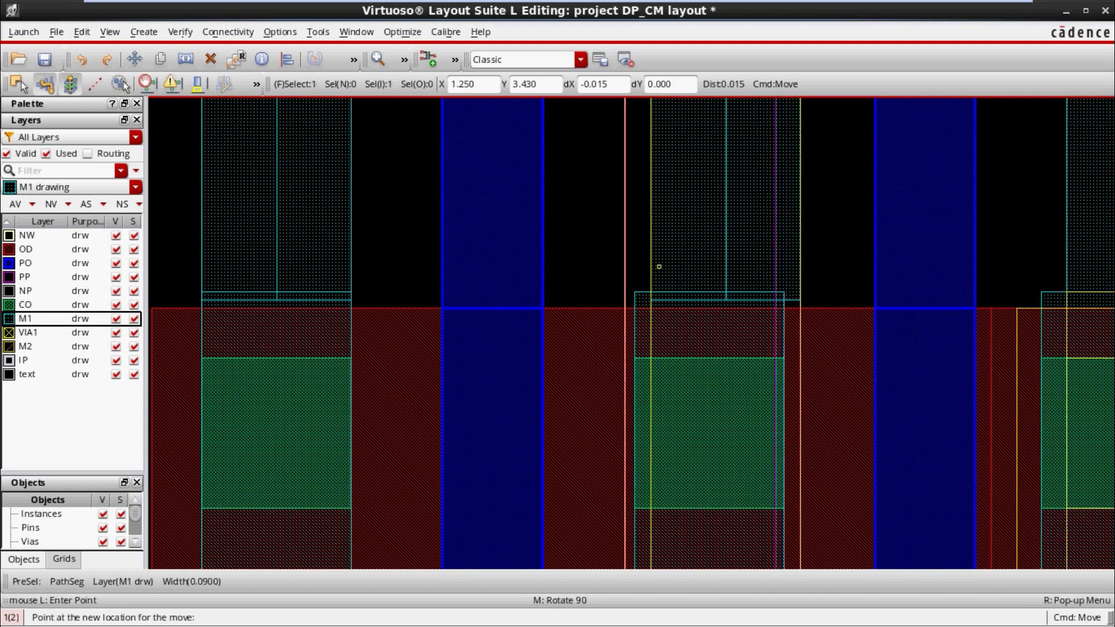
key(Escape)
click(774, 257)
key(m)
click(775, 258)
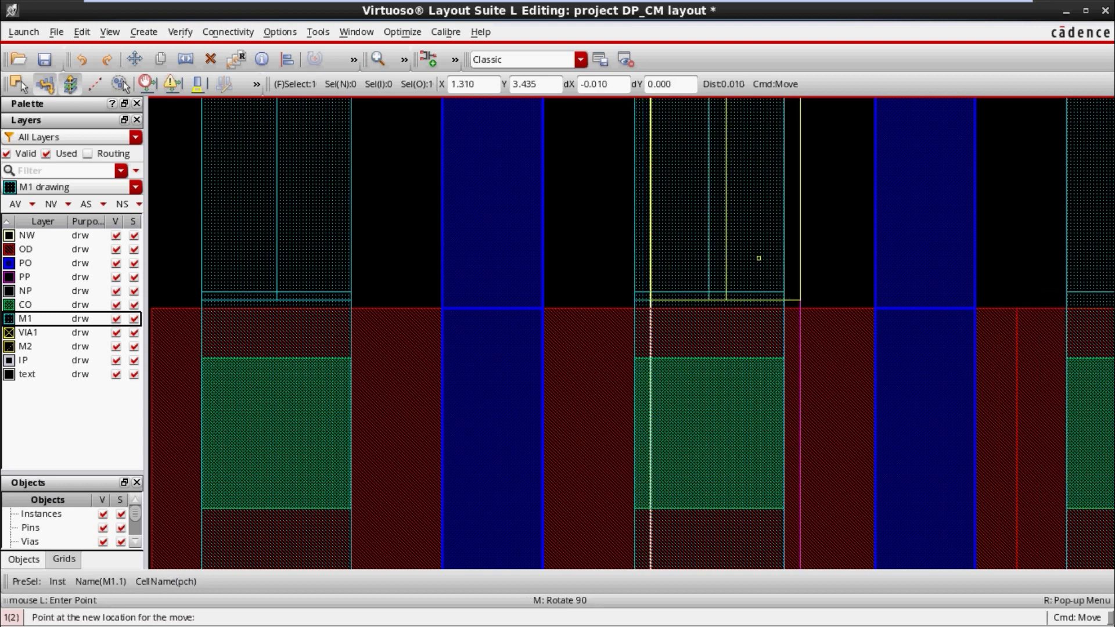
key(Escape)
ctrl+scroll(759, 258, down, 5)
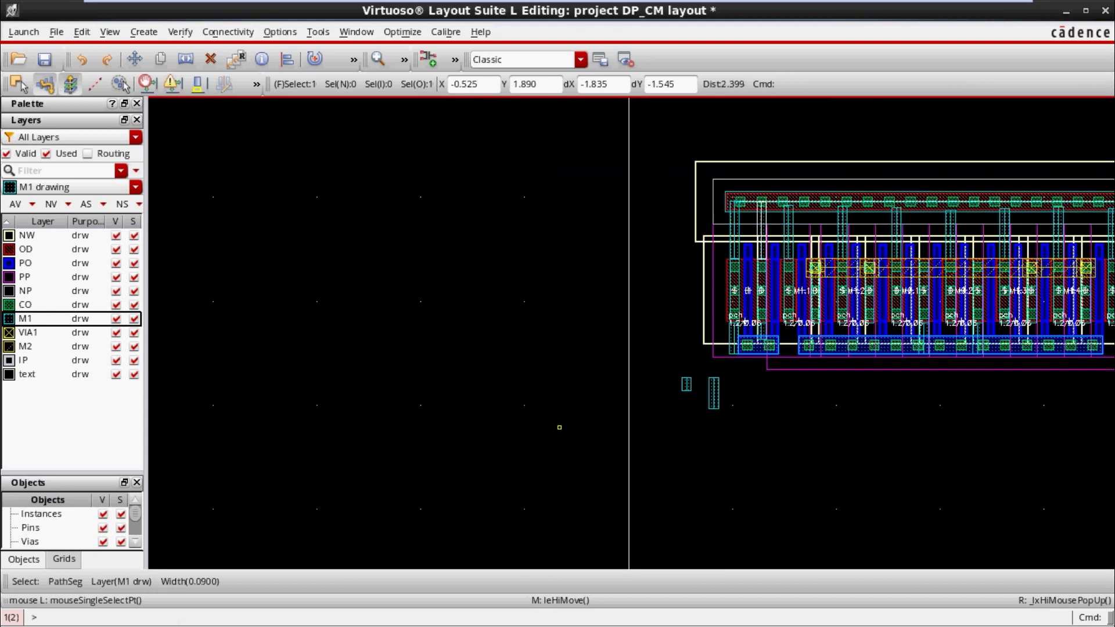
- Delete the two small stray M1 shapes below the array and fit the cell in view
drag(661, 366, 745, 425)
key(Delete)
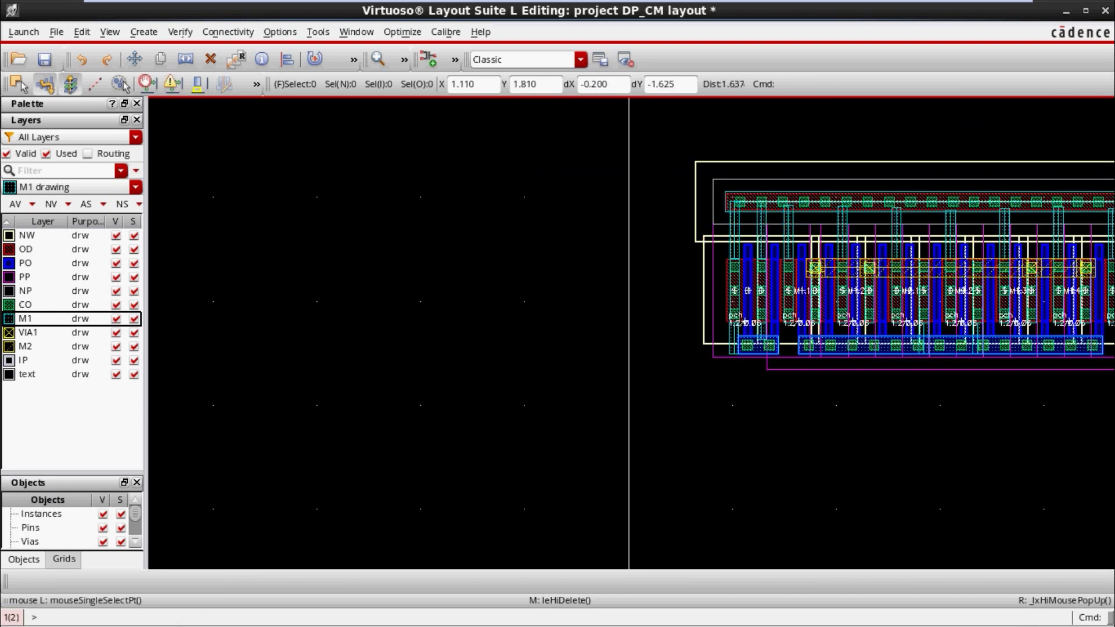
key(f)
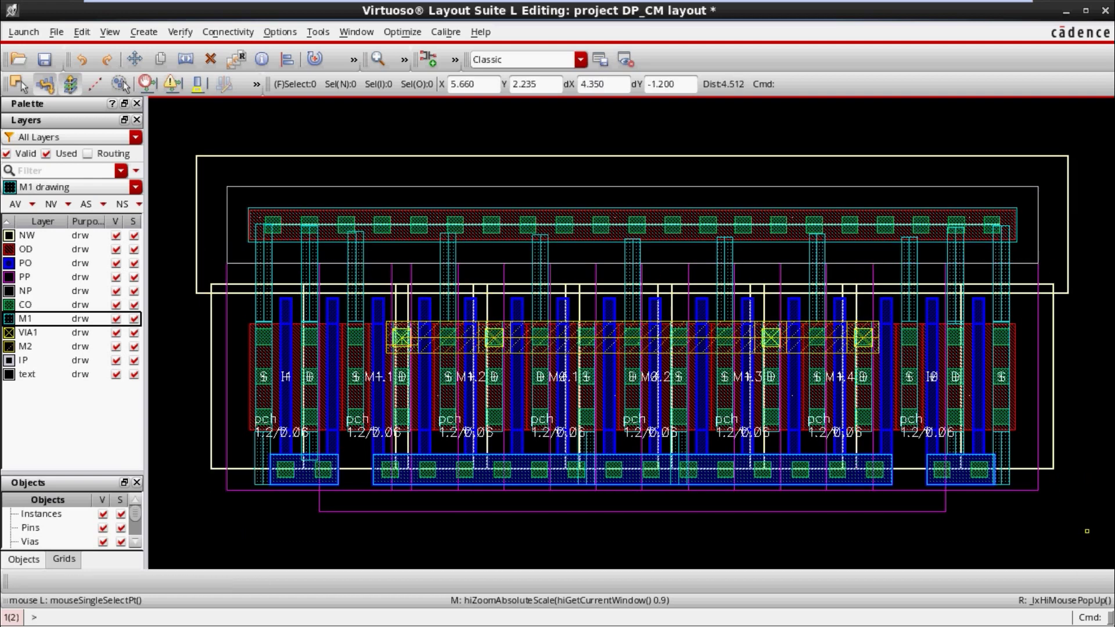
- Review I1 and its M1 wiring at the array's left end, then open the Calibre menu
drag(1091, 532, 852, 169)
drag(160, 542, 444, 127)
click(286, 548)
ctrl+scroll(342, 366, up, 2)
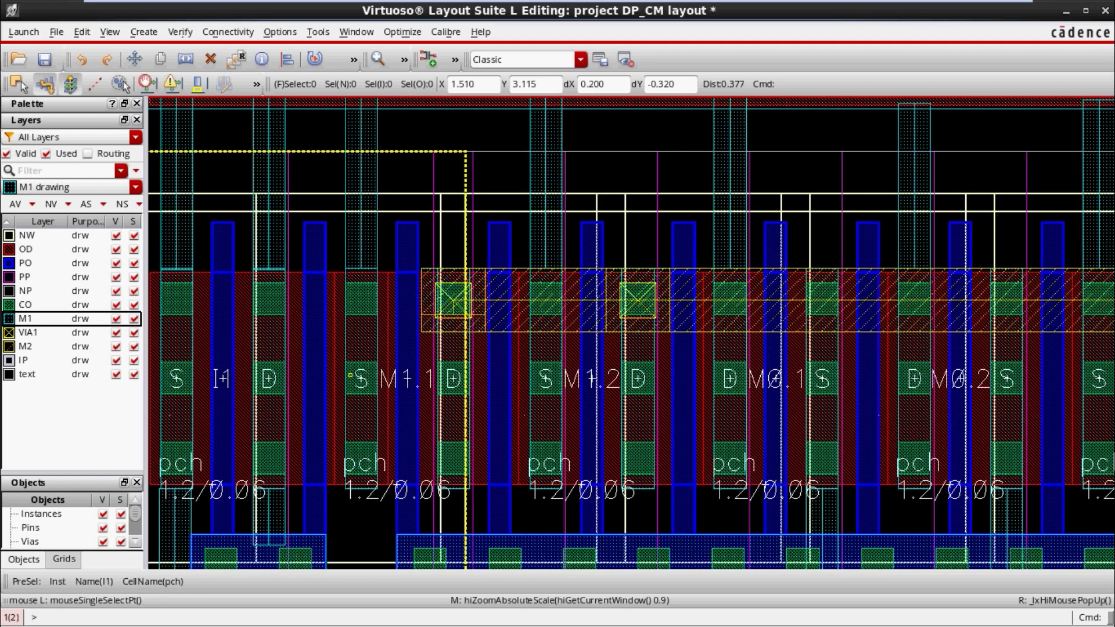
ctrl+scroll(360, 381, down, 2)
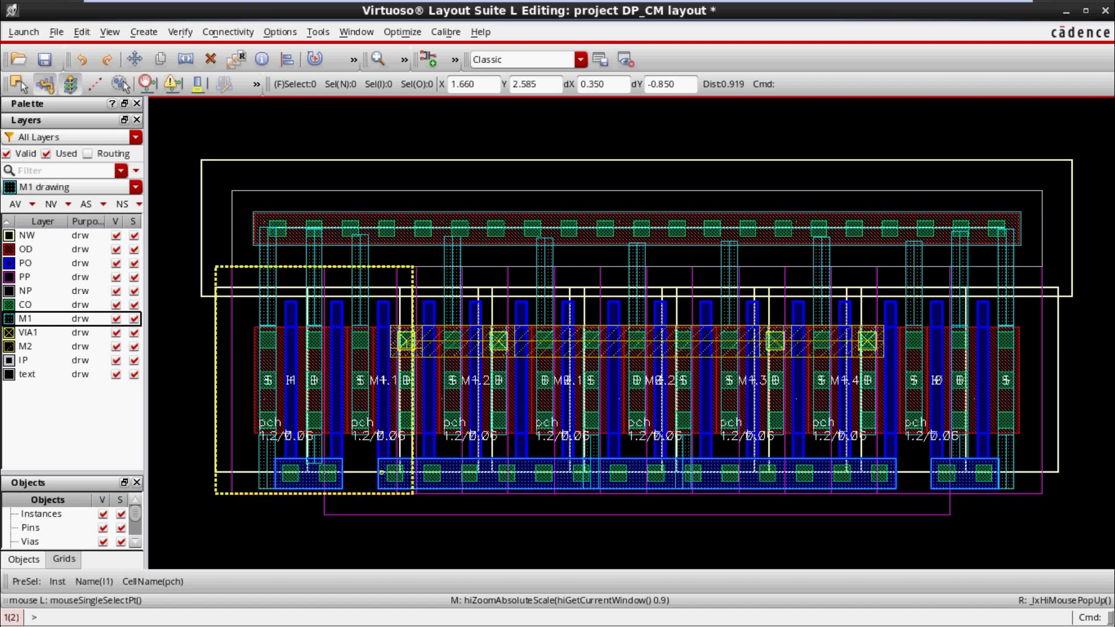
ctrl+scroll(382, 473, up, 4)
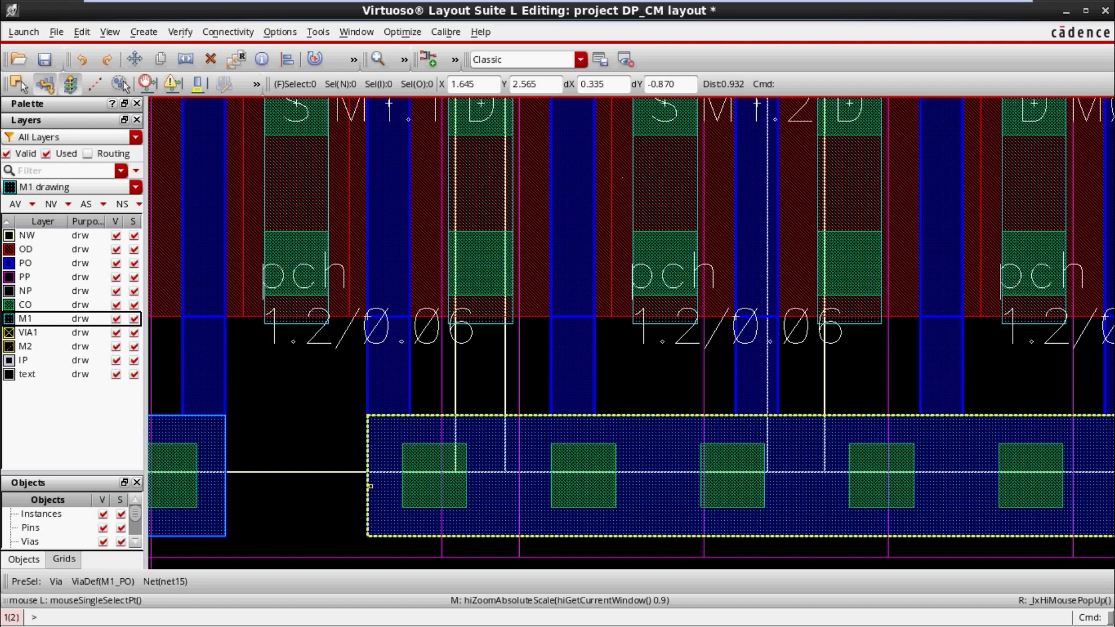
ctrl+scroll(369, 485, down, 4)
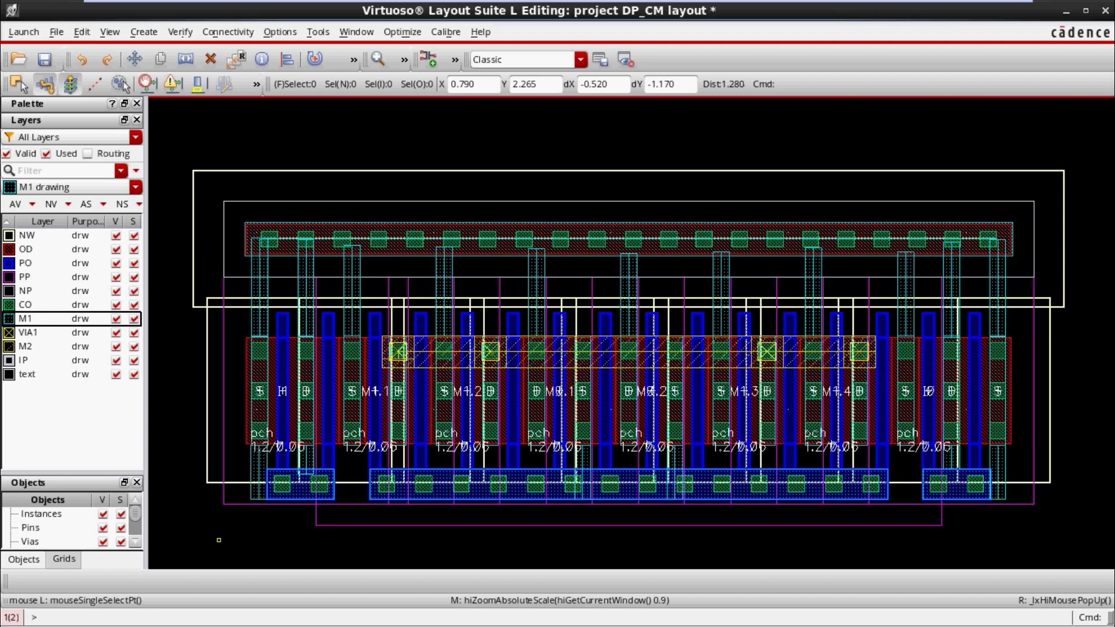
key(f)
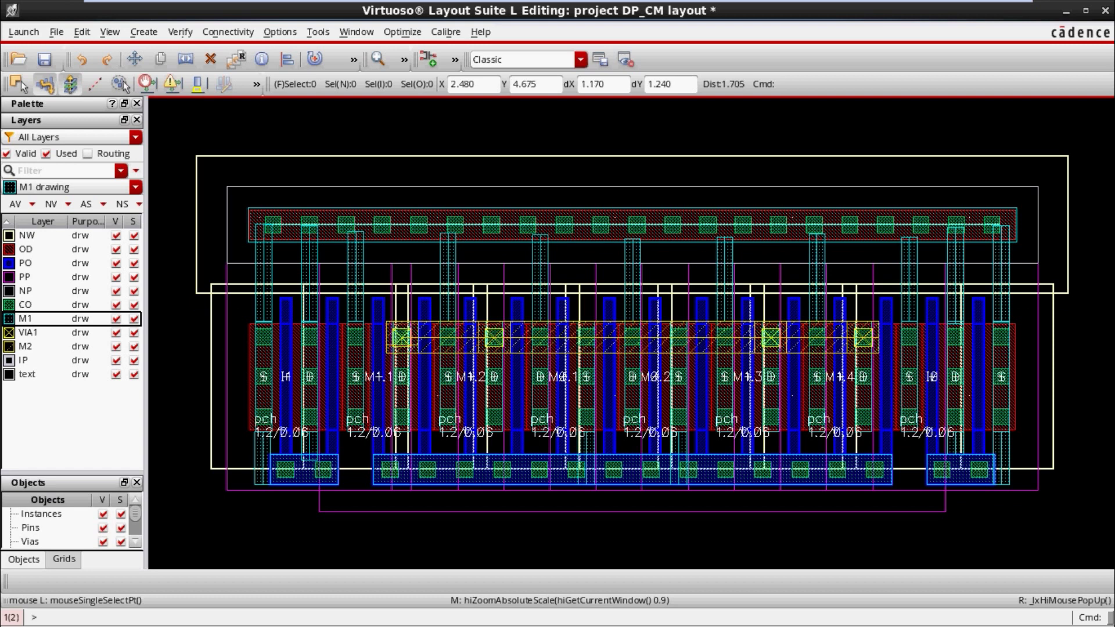
click(446, 32)
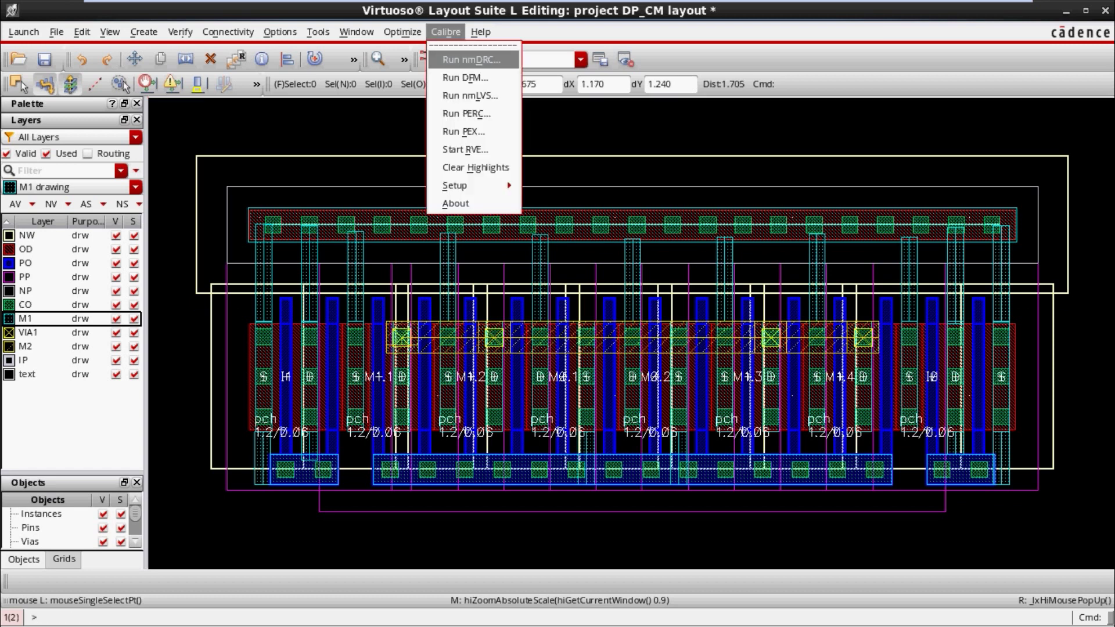
- Run Calibre nmDRC on DP_CM, overwriting the exported layout and saving the cell first
click(472, 60)
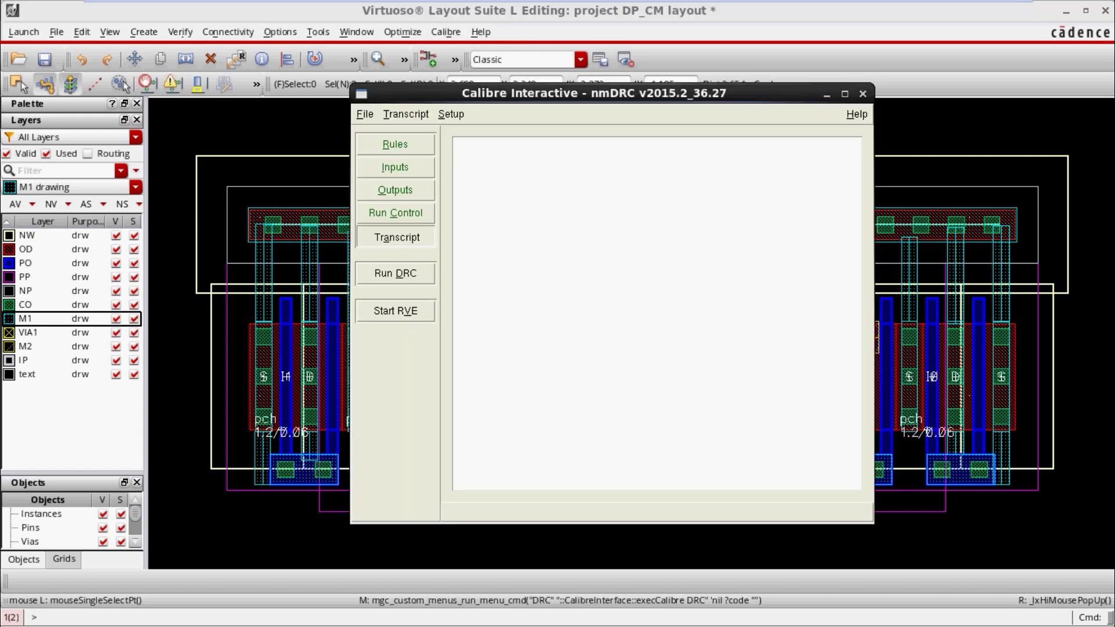
click(395, 274)
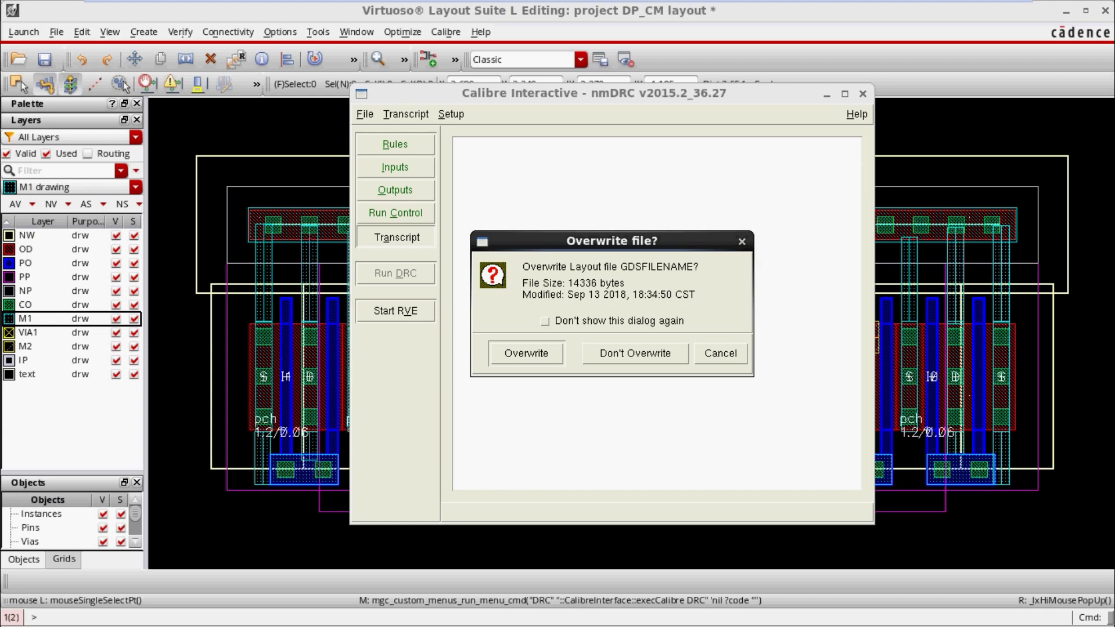
click(526, 354)
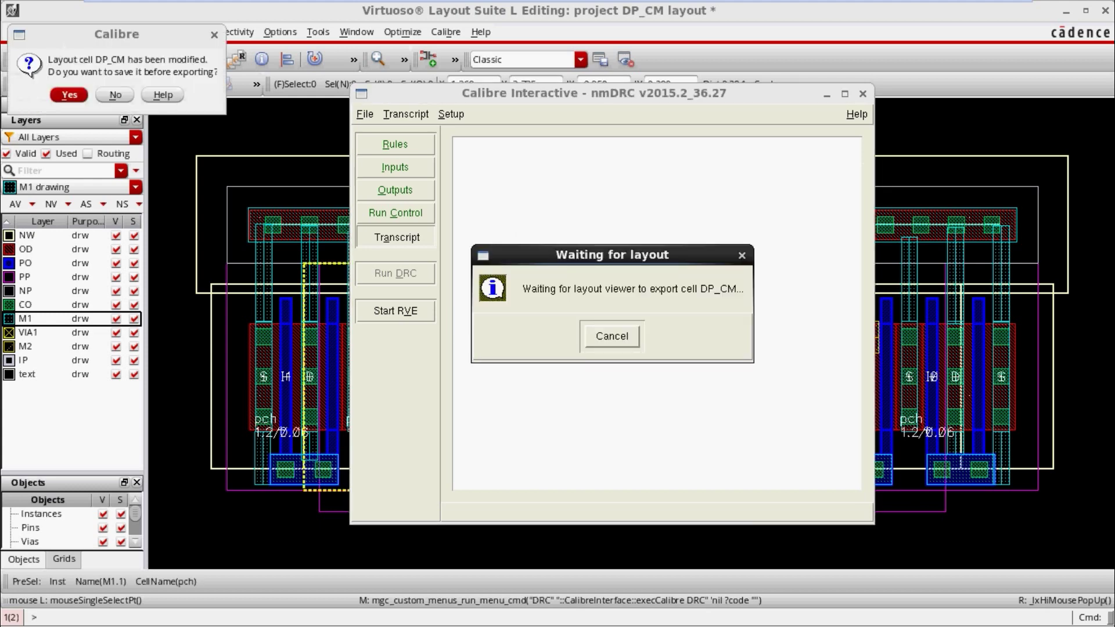
key(Return)
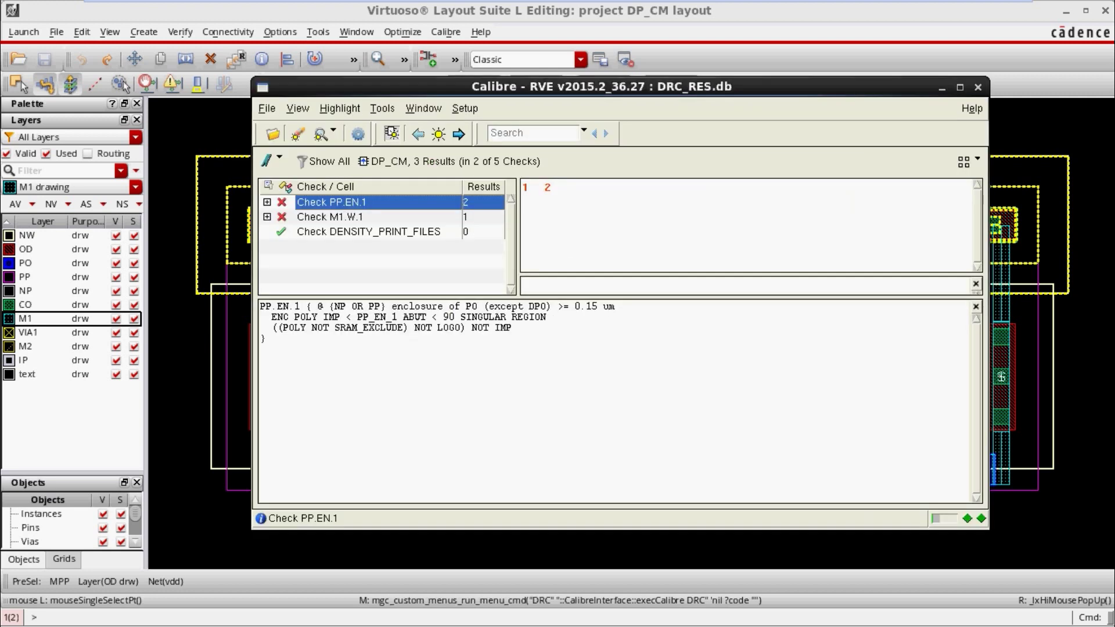
- Review the PP.EN.1 and M1.W.1 results and zoom to the first PP.EN.1 violation
click(525, 187)
click(547, 187)
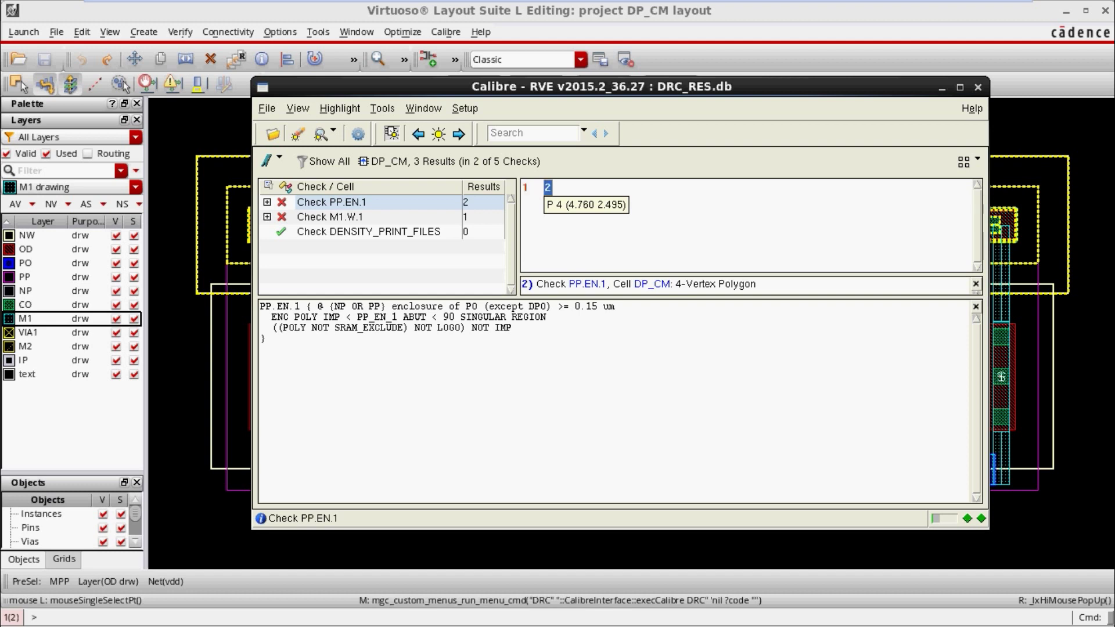
click(331, 217)
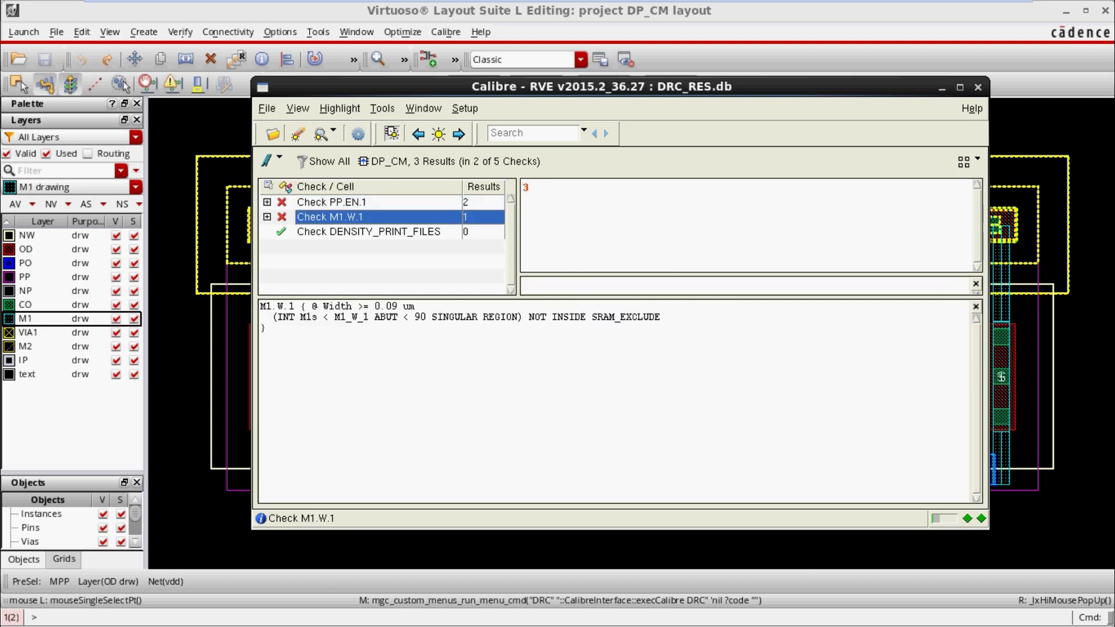
click(332, 203)
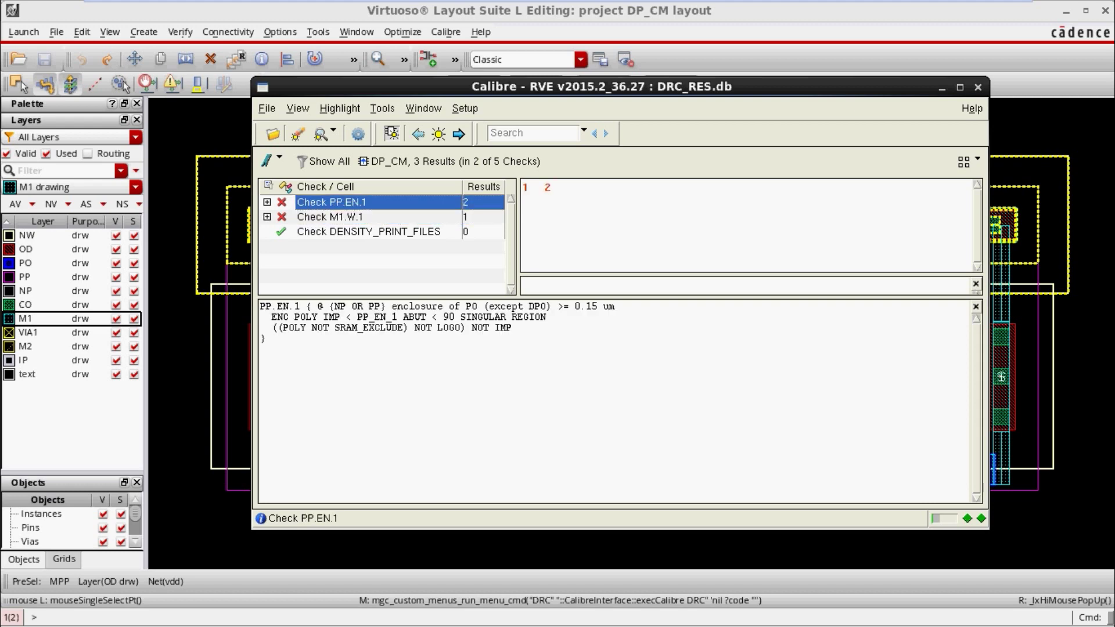
click(526, 188)
click(438, 134)
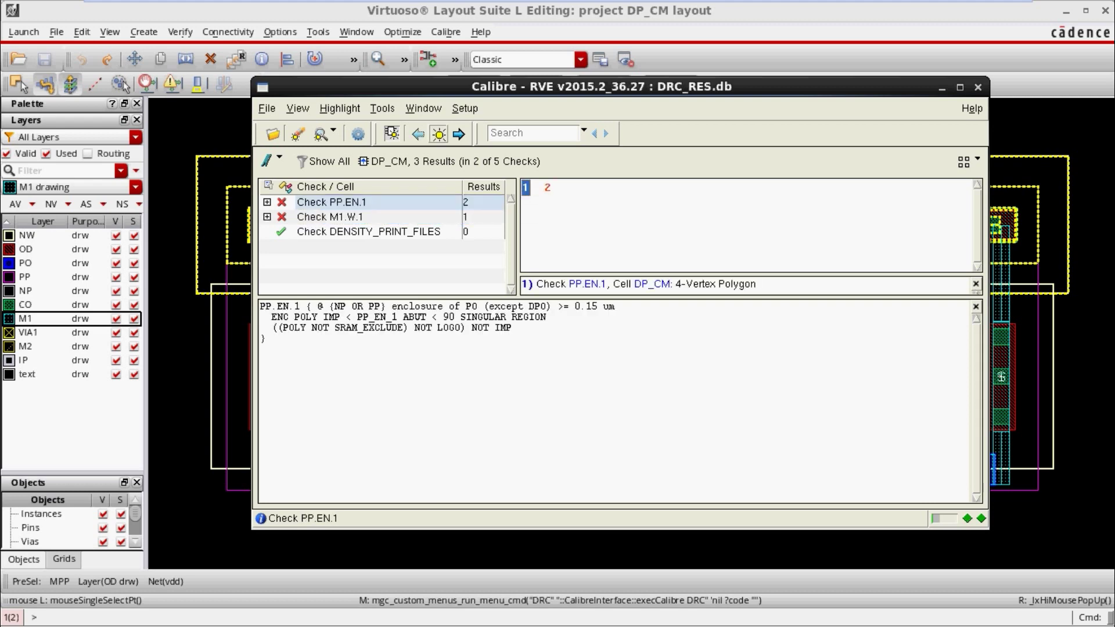
- Close Calibre RVE and minimize the nmDRC run window
click(942, 88)
scroll(997, 301, down, 2)
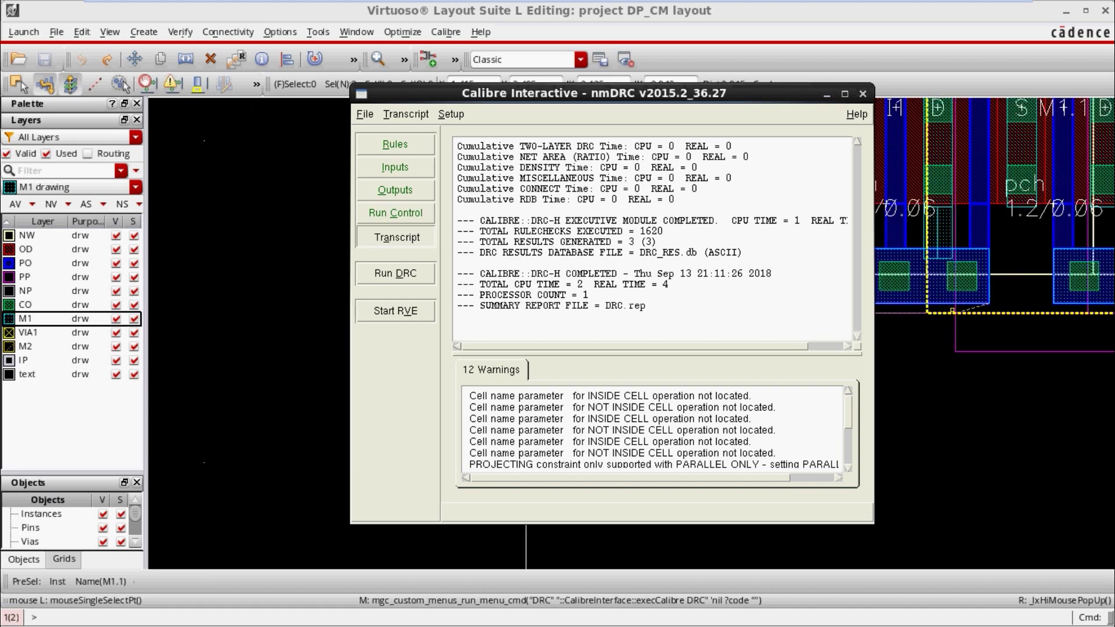
click(826, 95)
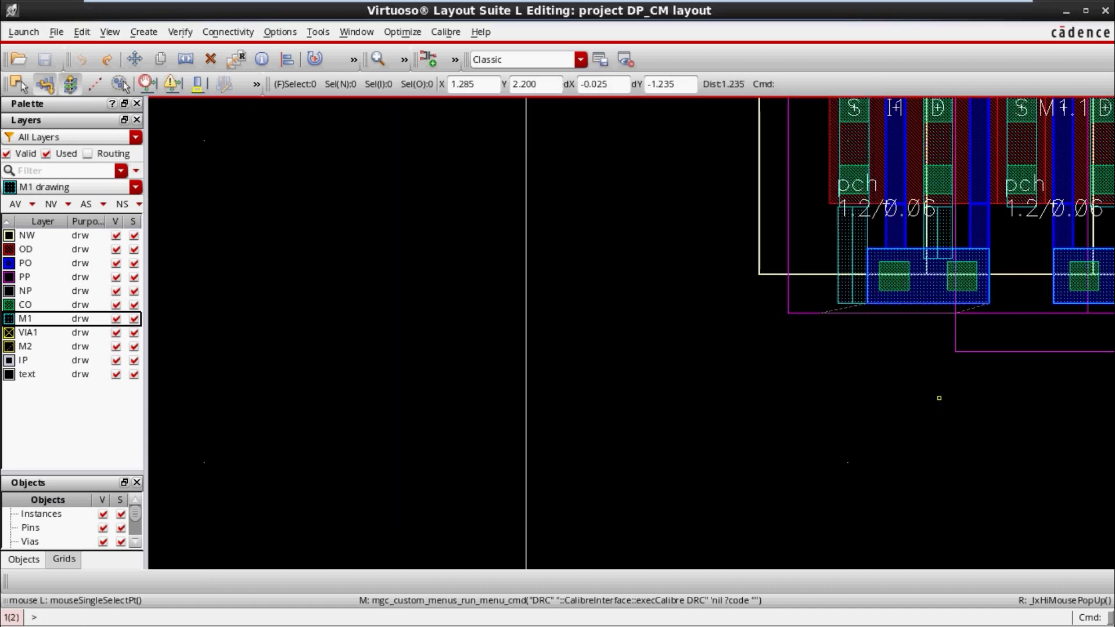
- Stretch the PP implant strip outward at both its left and right ends, then fit the cell
key(s)
click(958, 337)
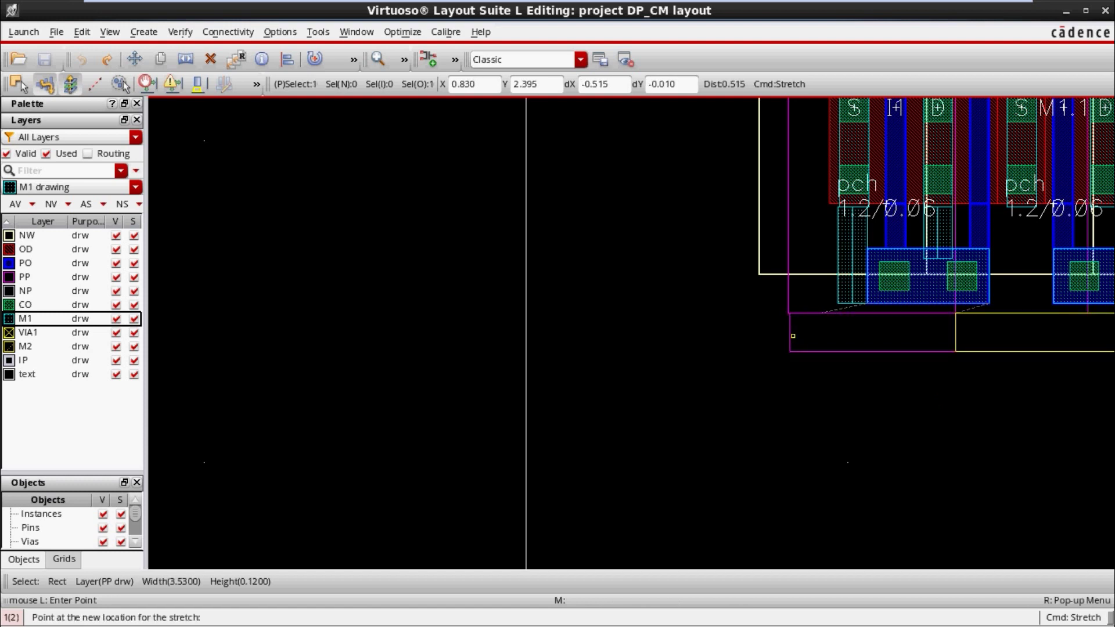
ctrl+scroll(789, 336, up, 1)
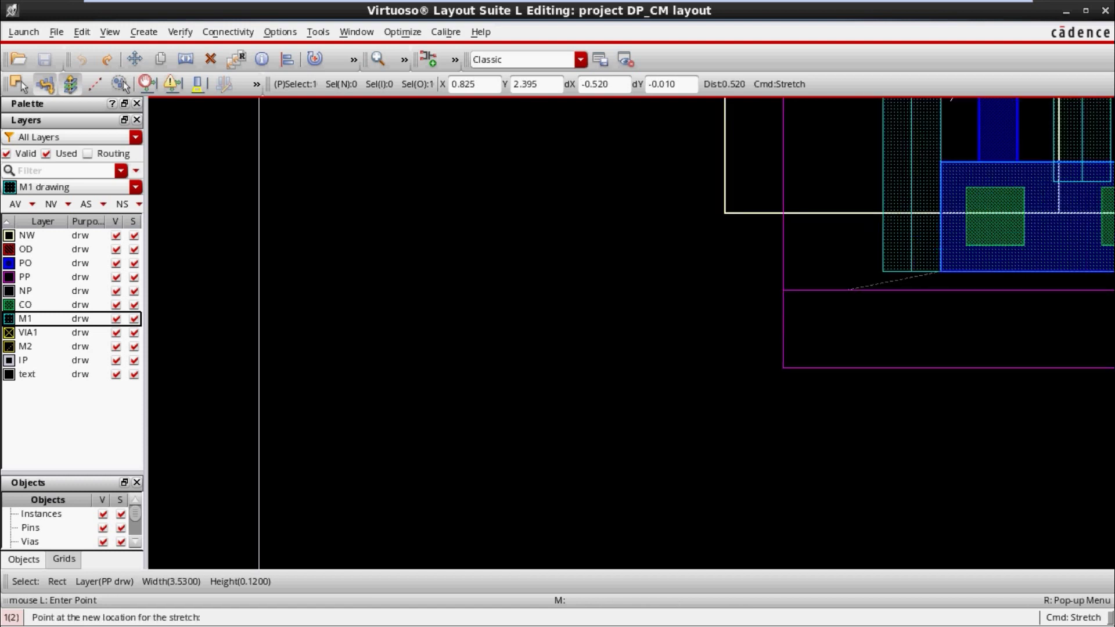
click(789, 335)
ctrl+scroll(790, 335, down, 1)
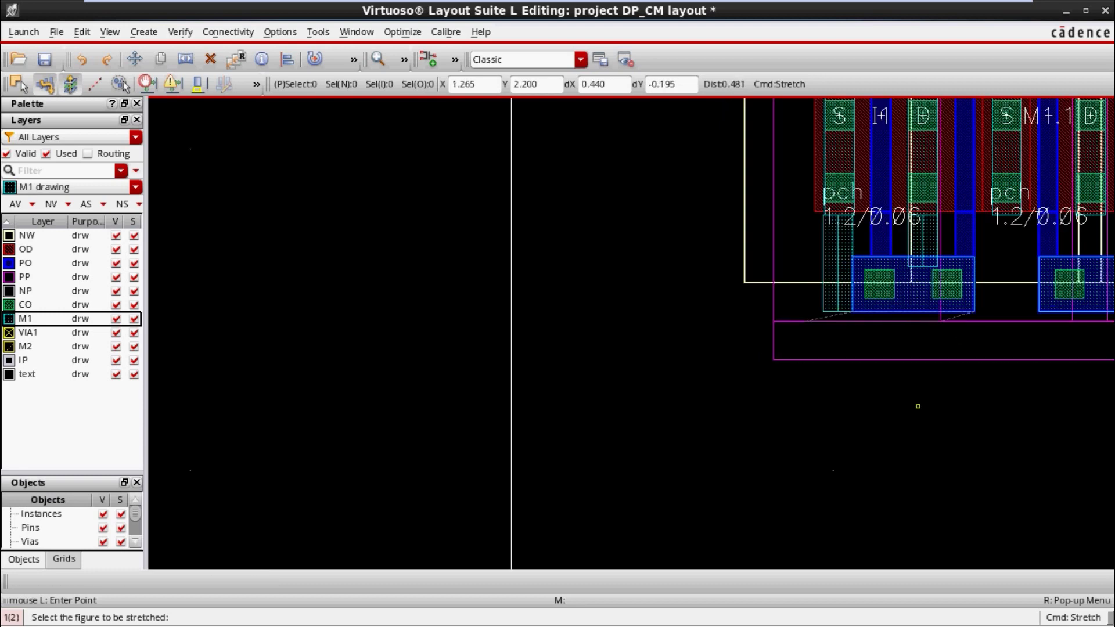
key(Right)
key(Right)
key(Right)
key(Right)
key(Right)
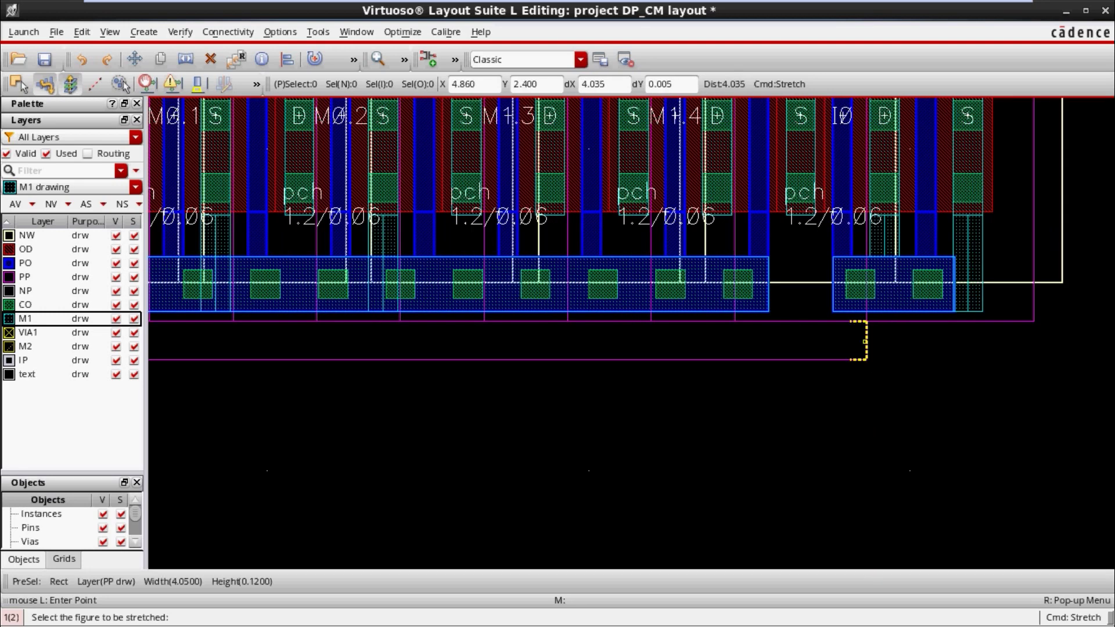
click(865, 340)
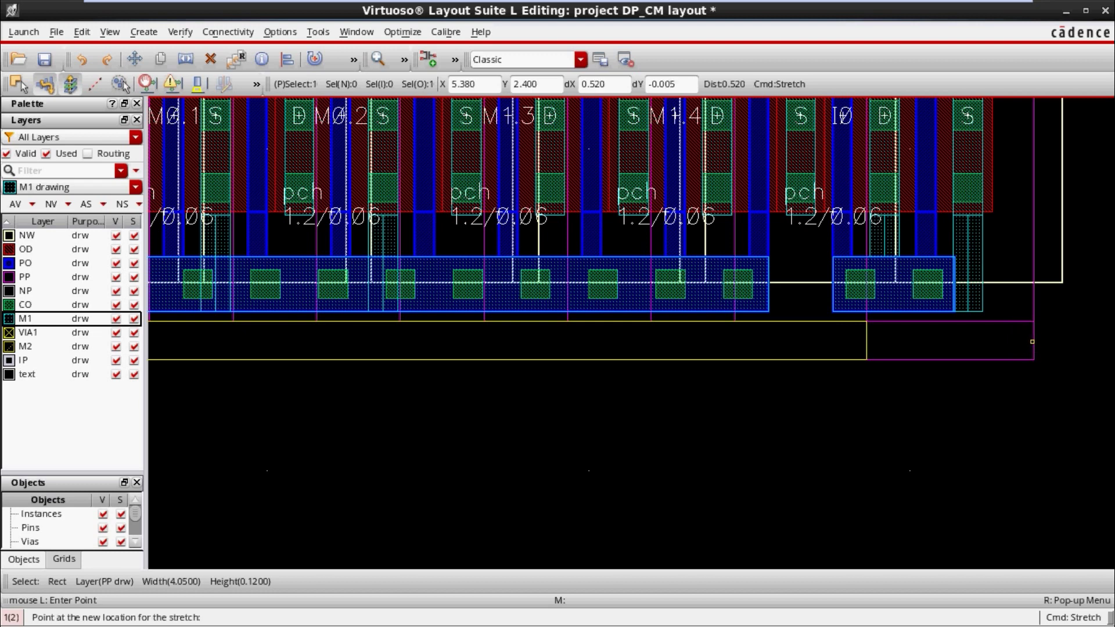
click(1032, 341)
scroll(1031, 342, down, 5)
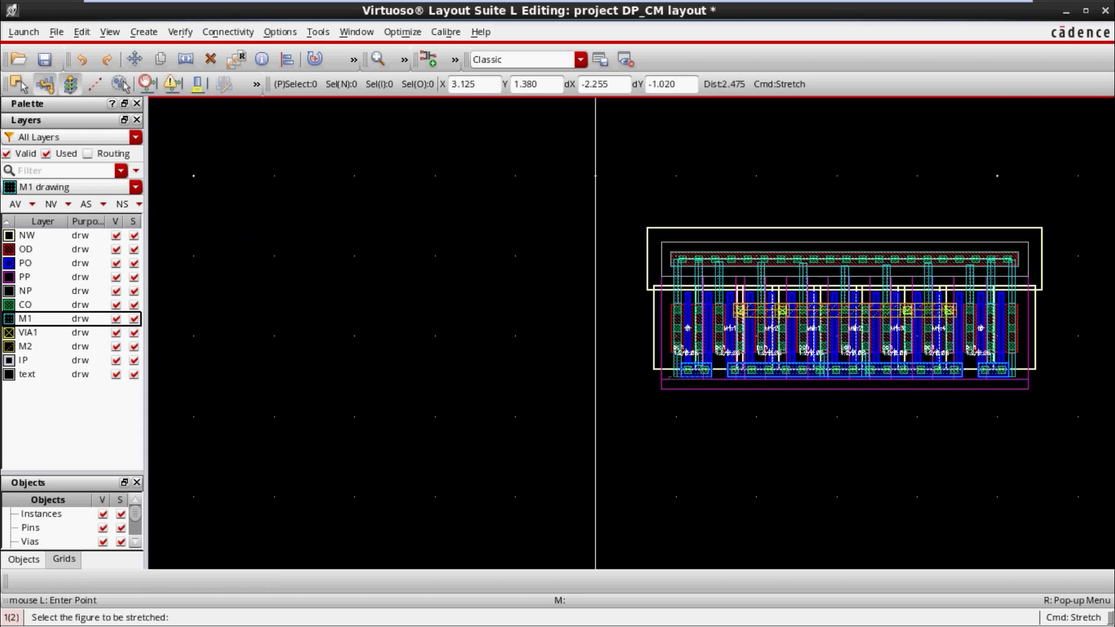
key(f)
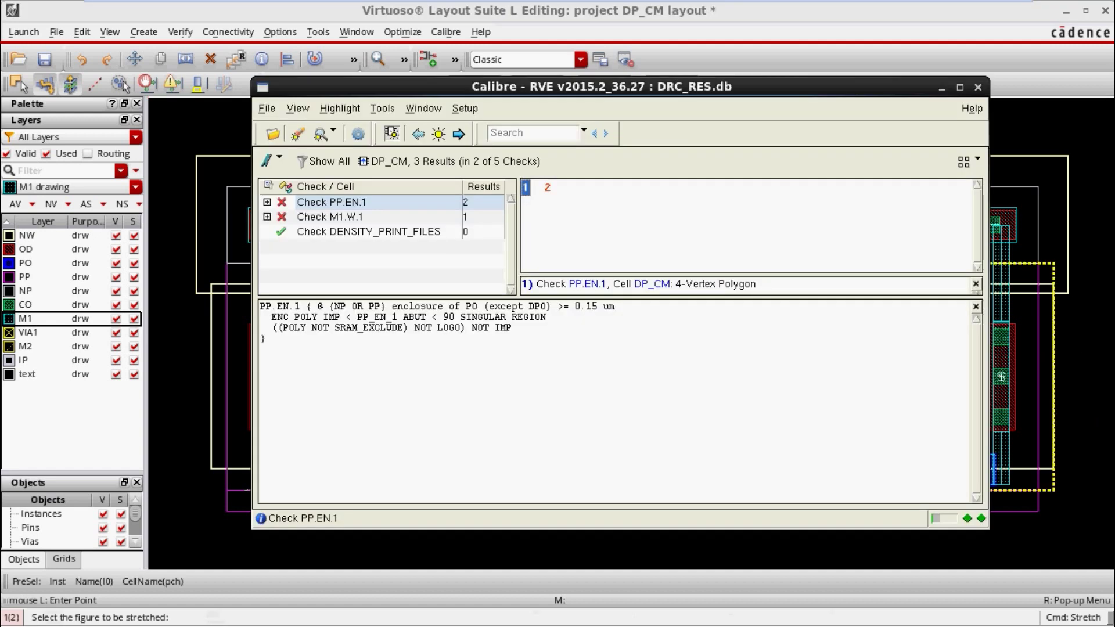
- Zoom to the M1.W.1 width violation near I1, then close Calibre RVE
click(330, 217)
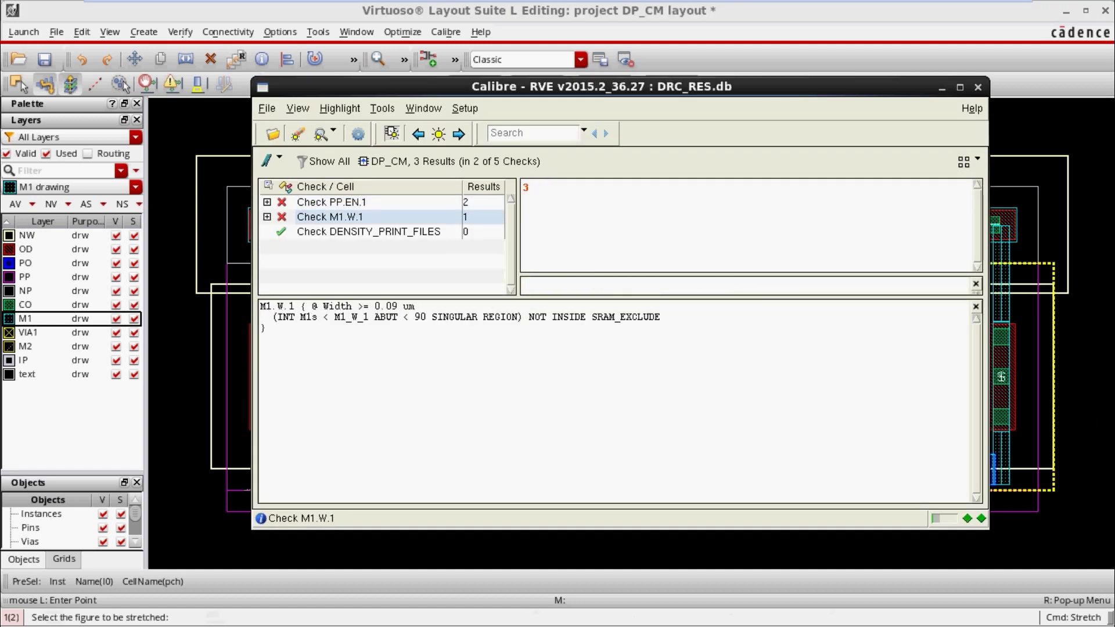
click(525, 188)
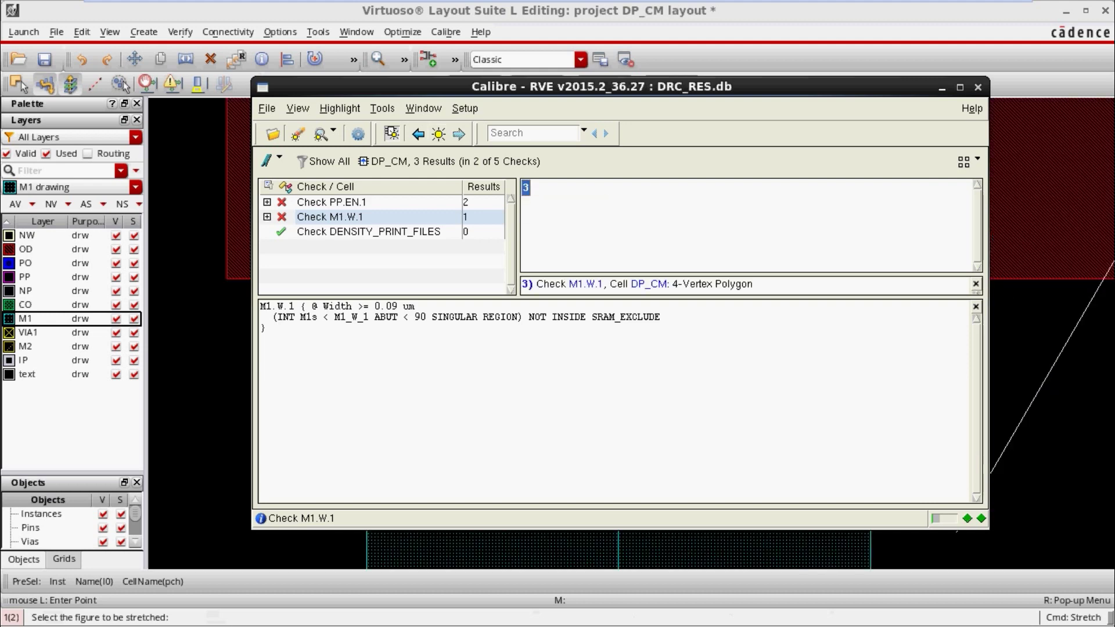
click(942, 87)
- Inspect the short M1 piece below I1, start then cancel a move, and fit the cell
scroll(906, 250, down, 2)
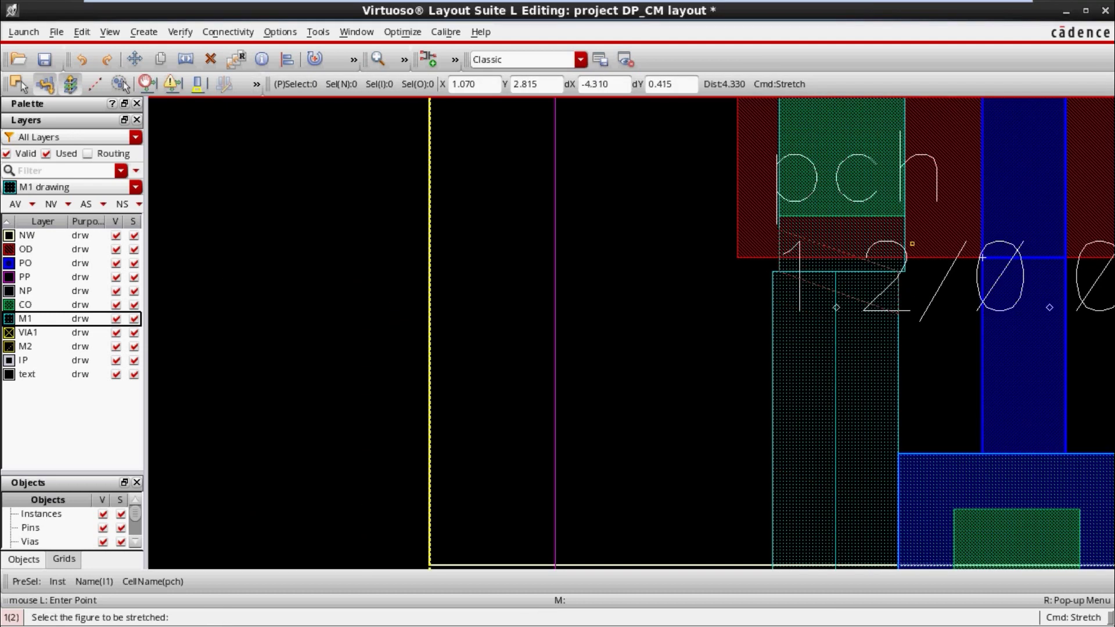
scroll(898, 278, up, 2)
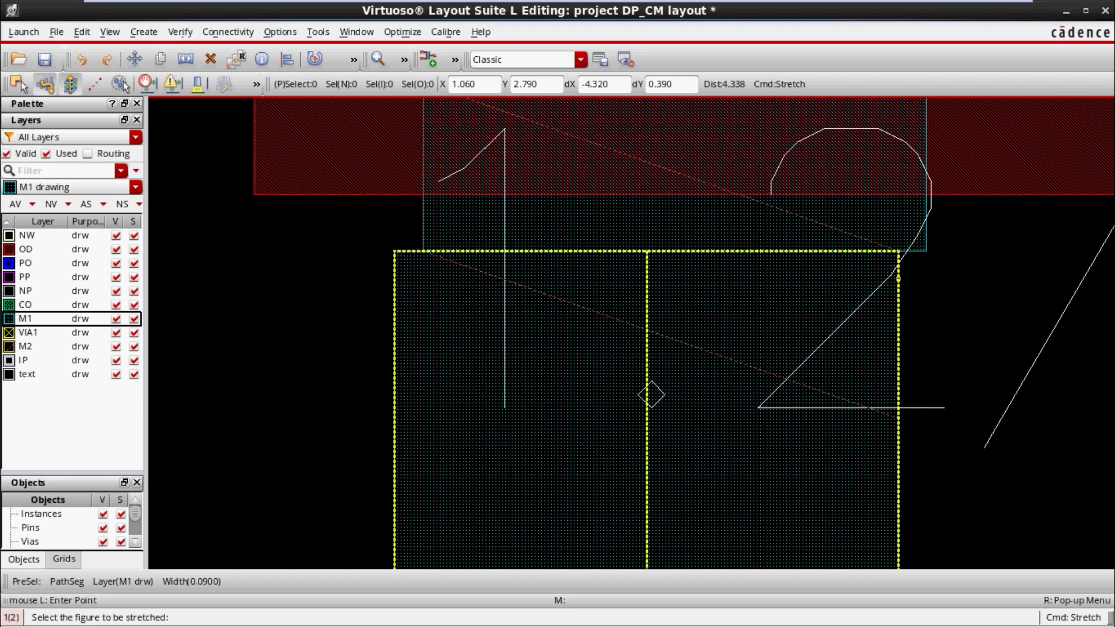
scroll(814, 251, down, 1)
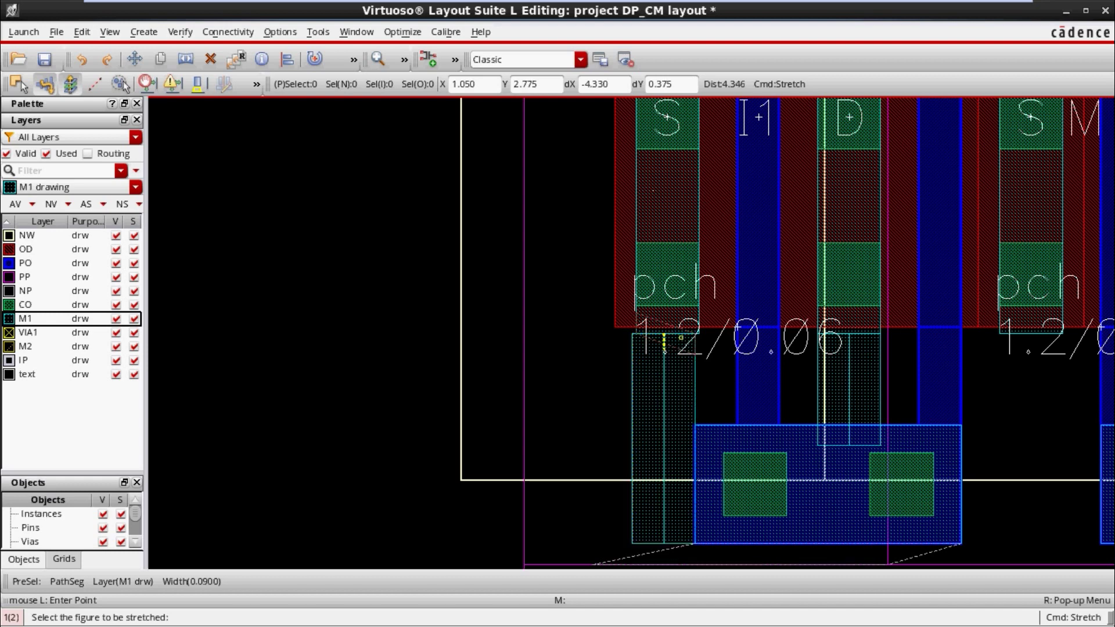
scroll(663, 347, up, 2)
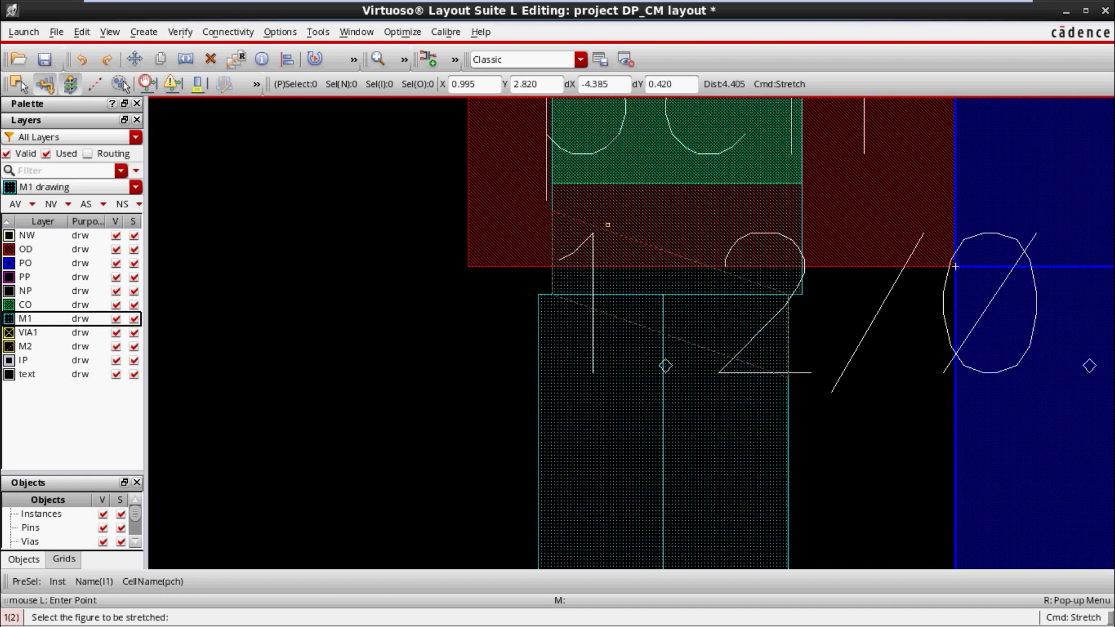
scroll(611, 224, up, 1)
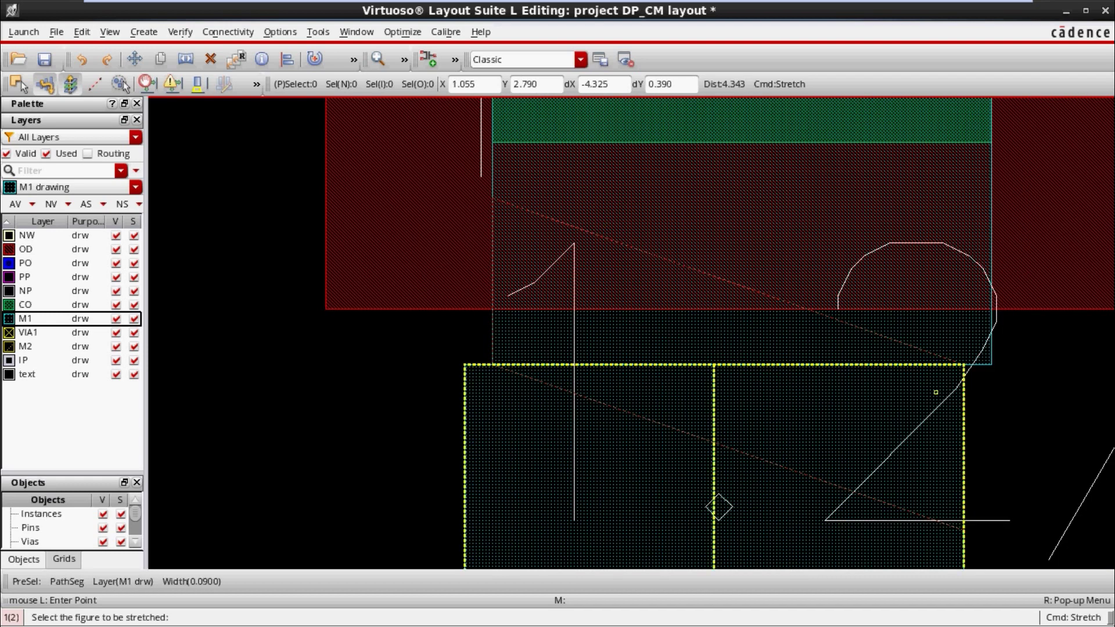
key(Escape)
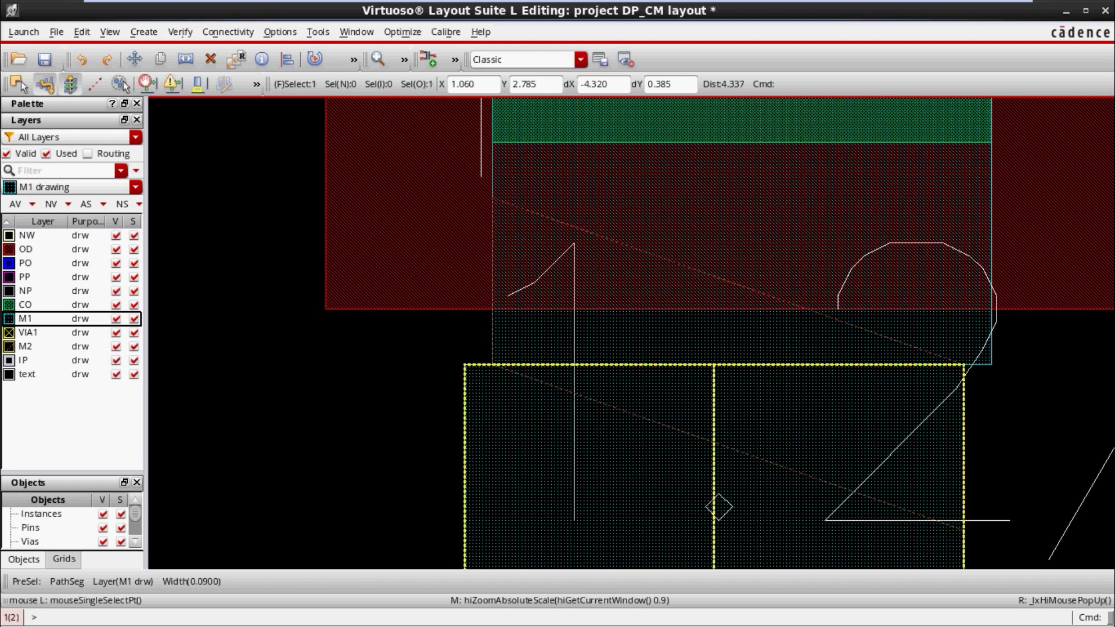
key(m)
click(963, 420)
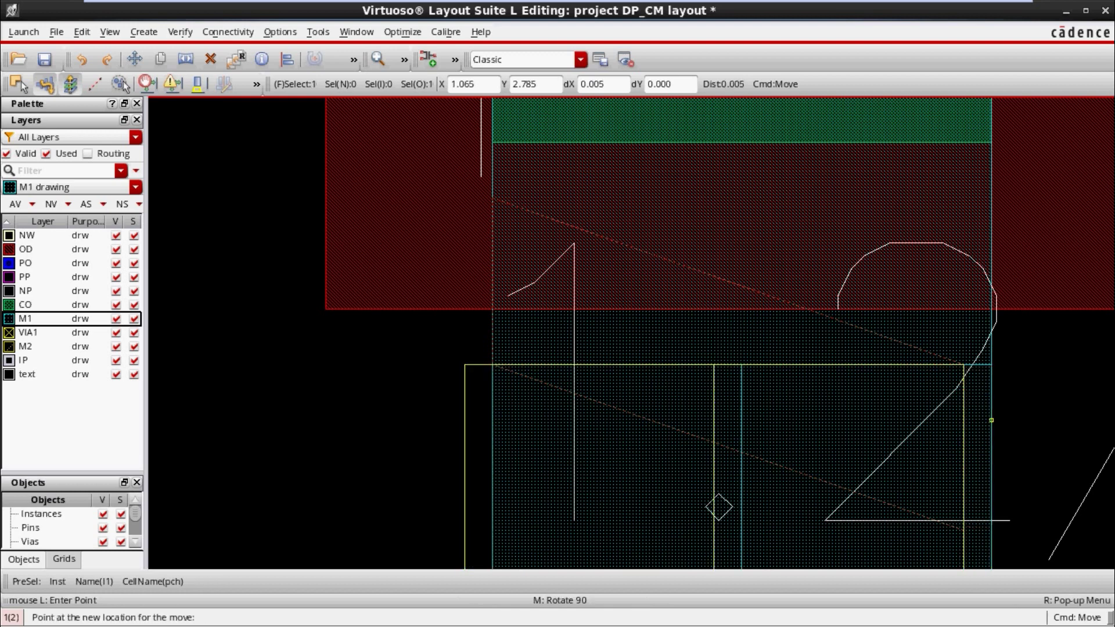
key(Escape)
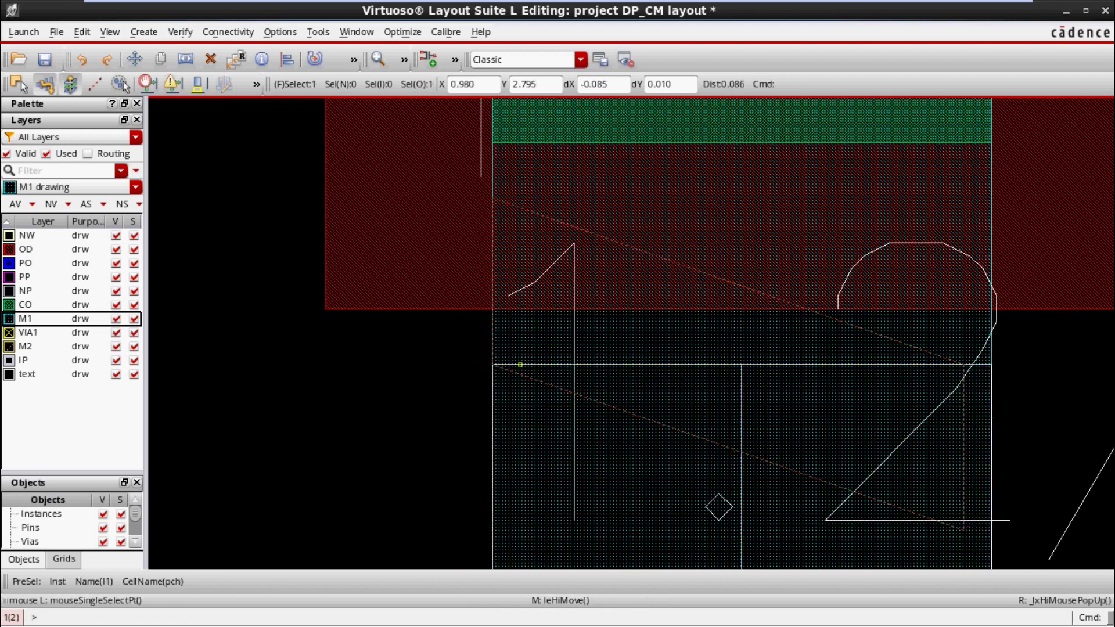
scroll(511, 365, down, 4)
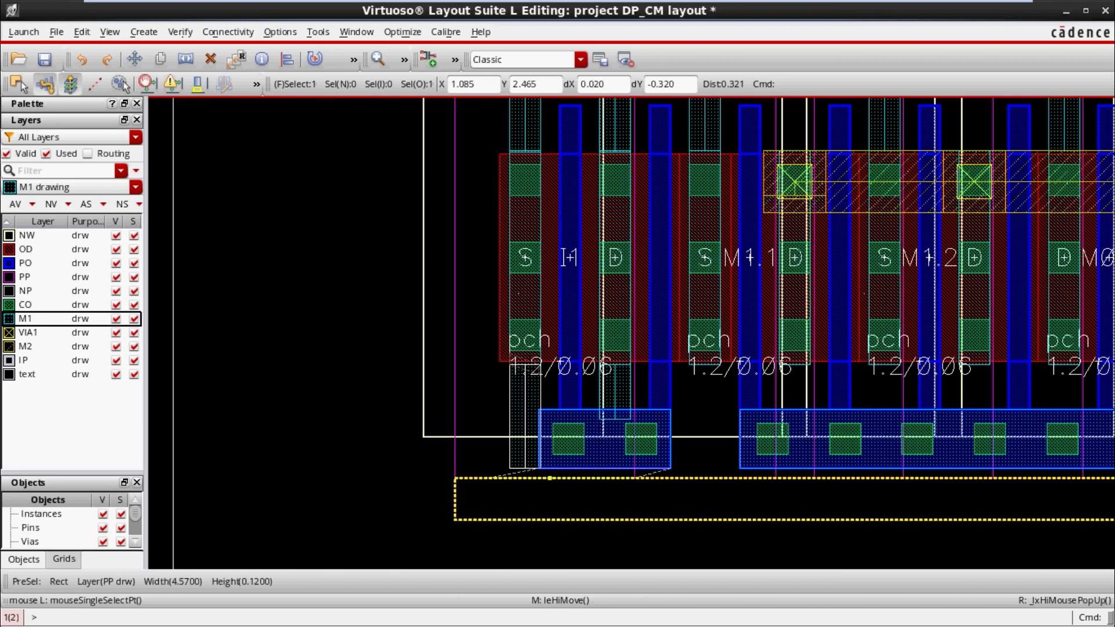
ctrl+scroll(602, 437, up, 2)
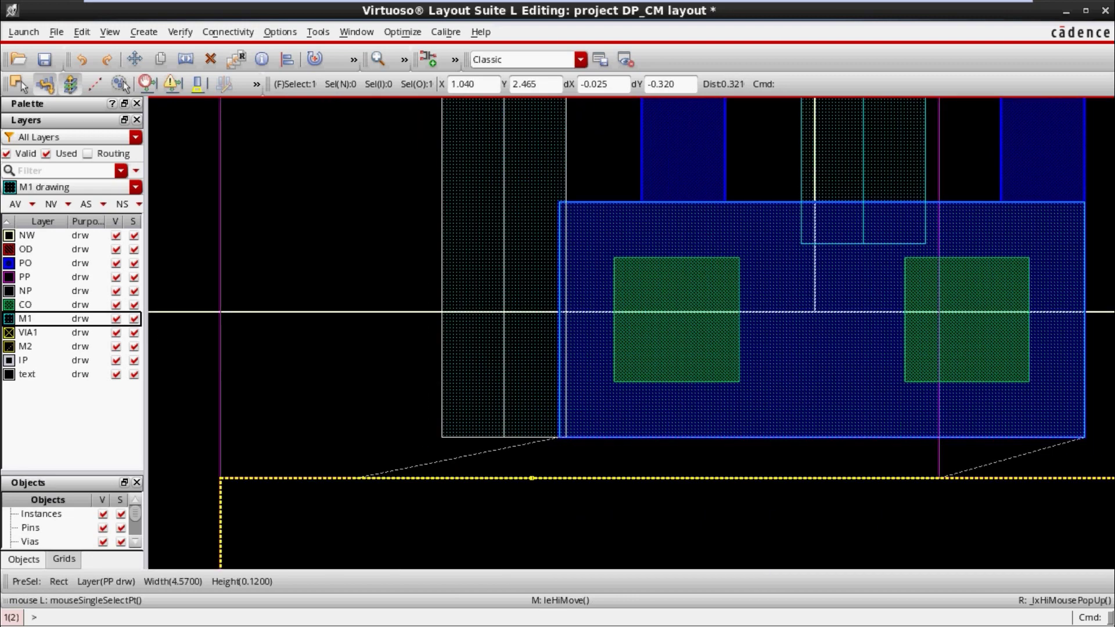
key(f)
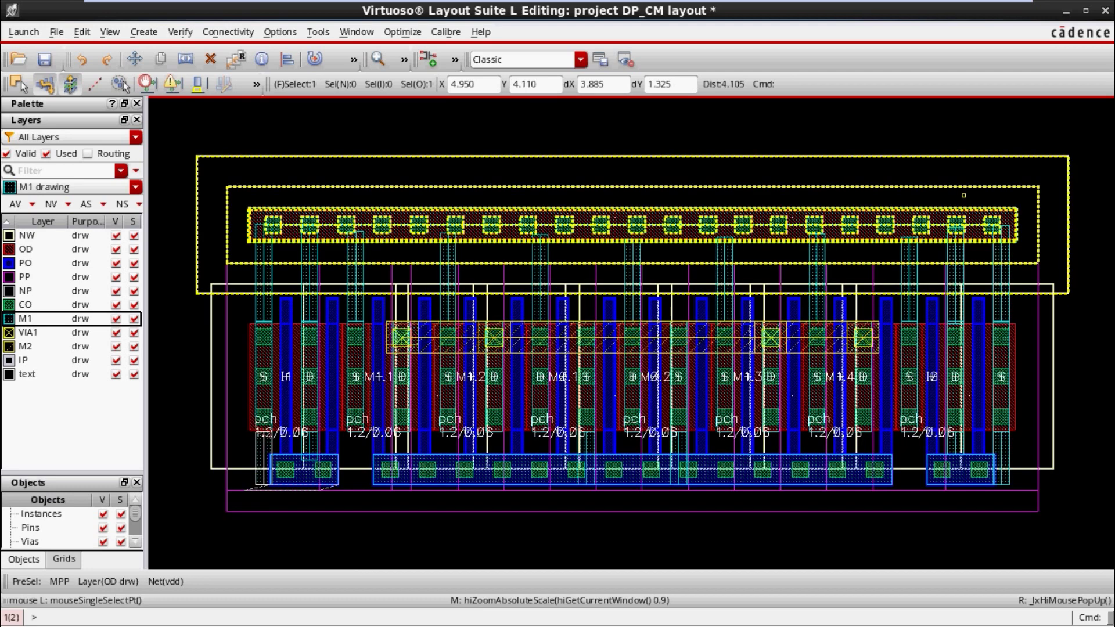
- Rerun DRC on DP_CM, confirm RVE shows No Results Found, then close Calibre without saving settings
click(1081, 136)
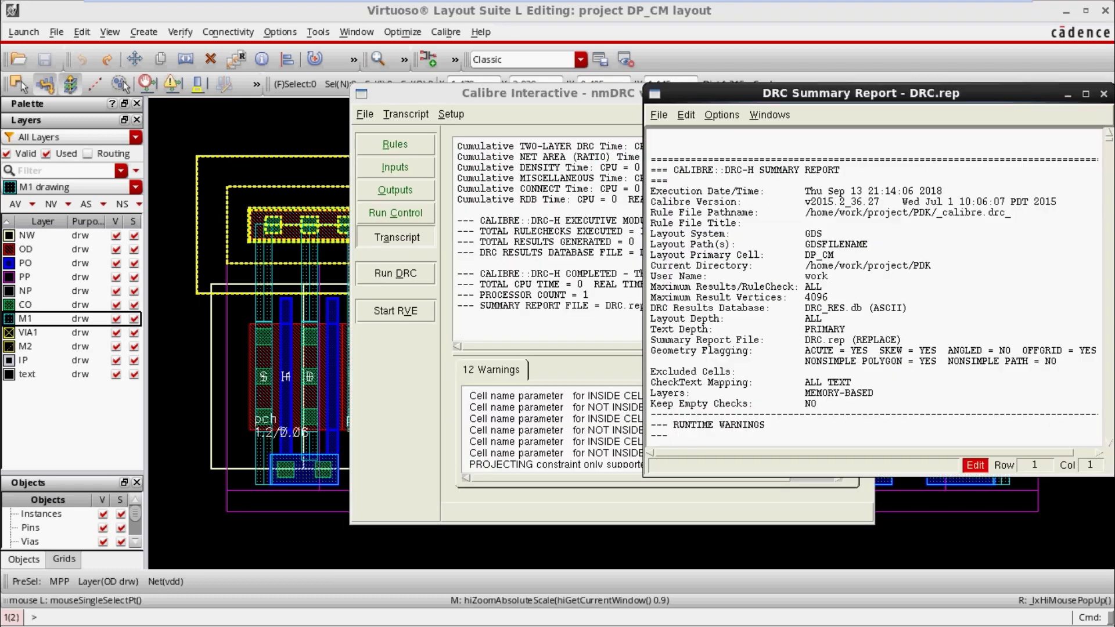
click(1104, 93)
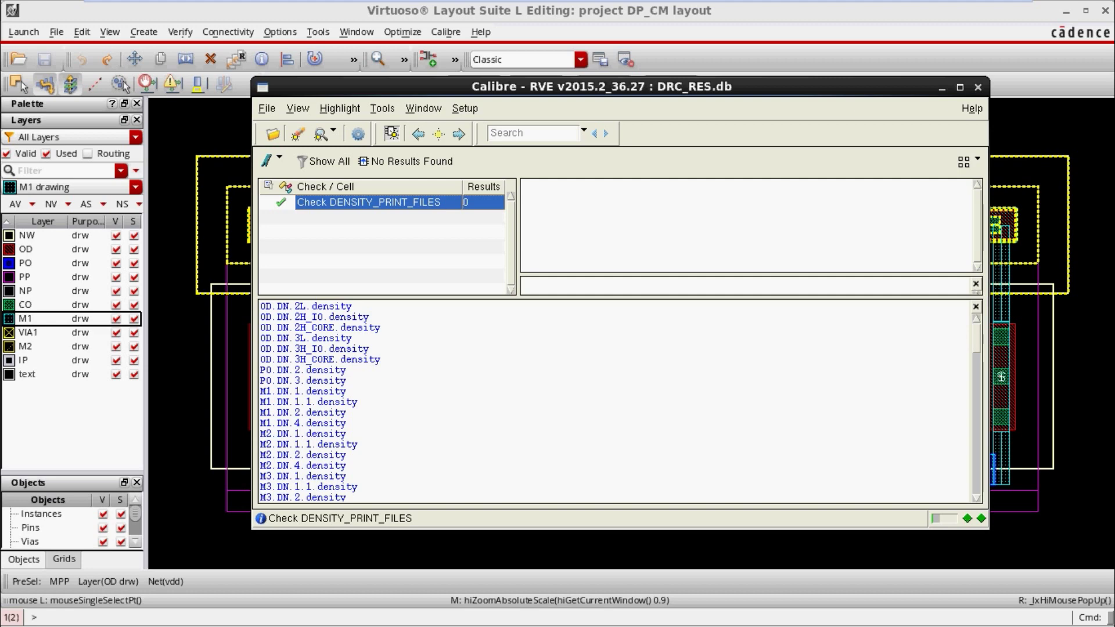
click(978, 86)
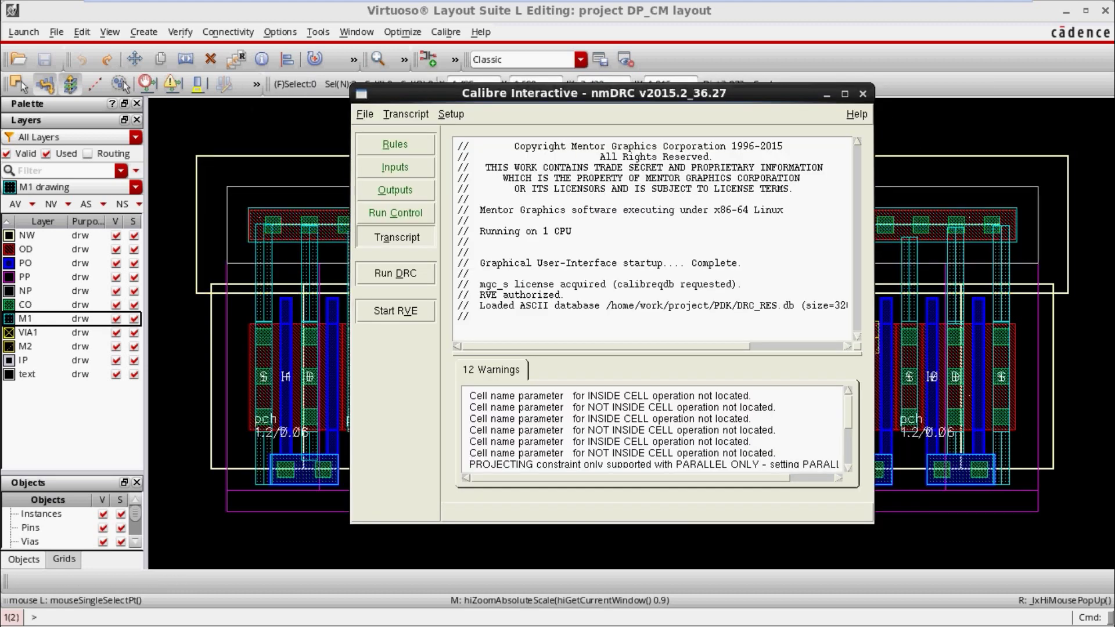
click(863, 93)
click(618, 335)
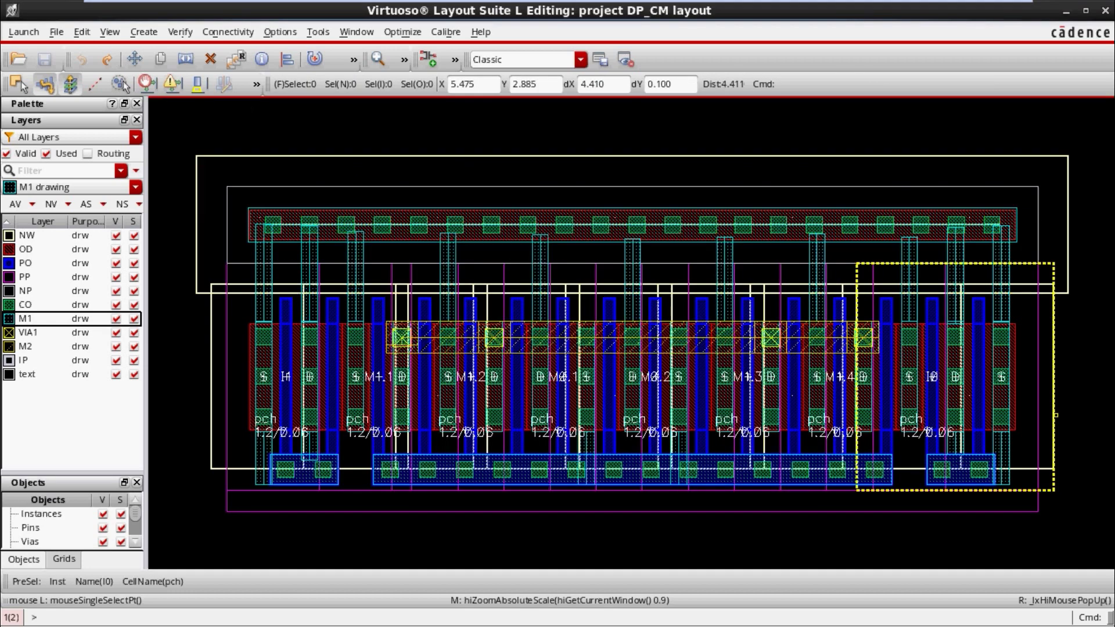